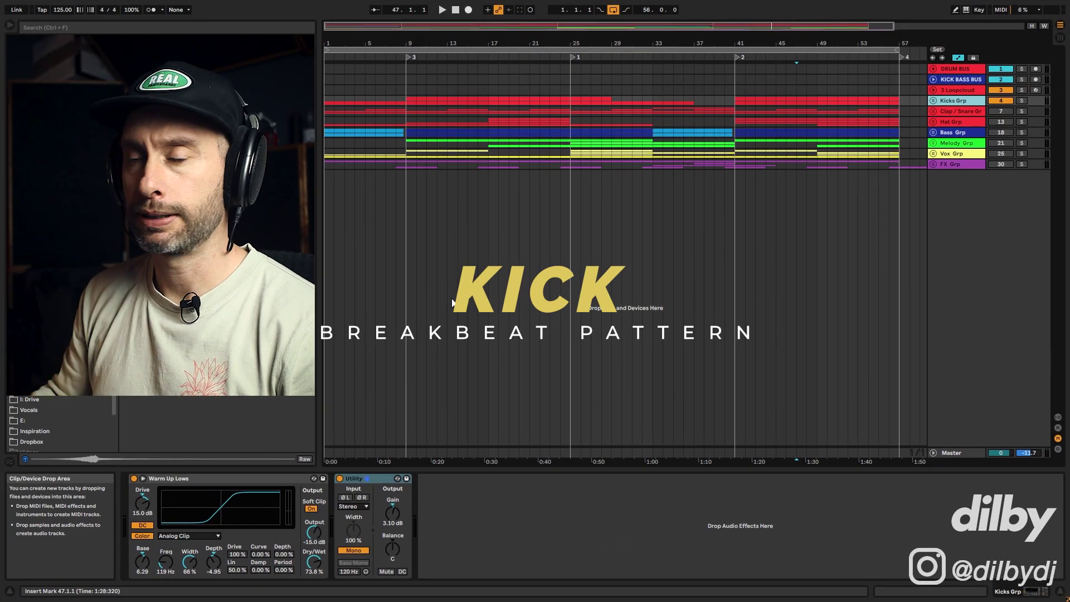
Step: Expand the Kicks group, show the Kick track's devices and play that track soloed from bar 9
left_click(934, 101)
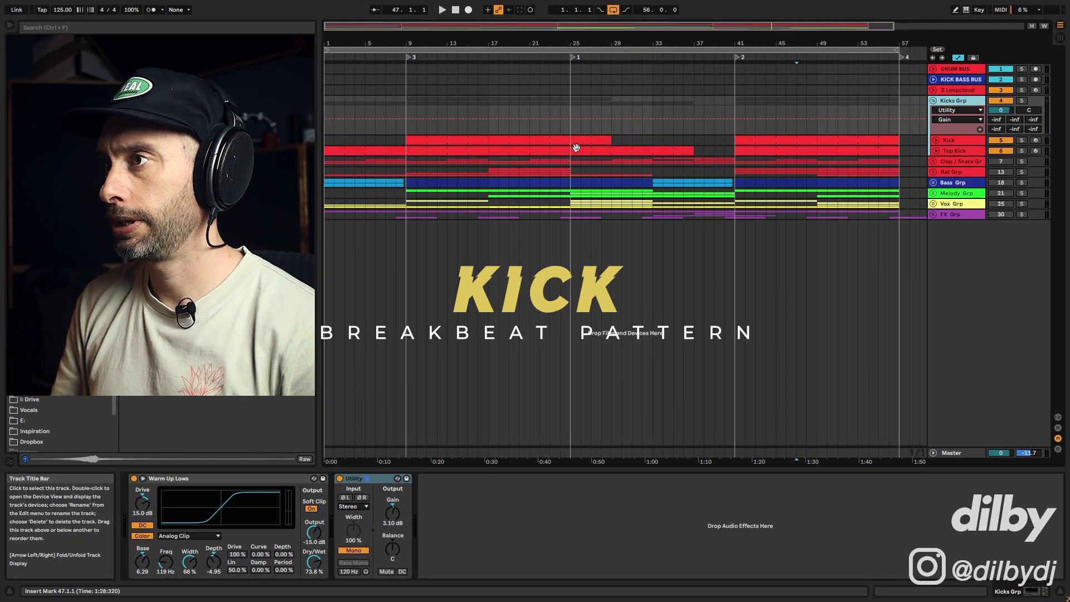
double_click(474, 140)
key("shift+Tab")
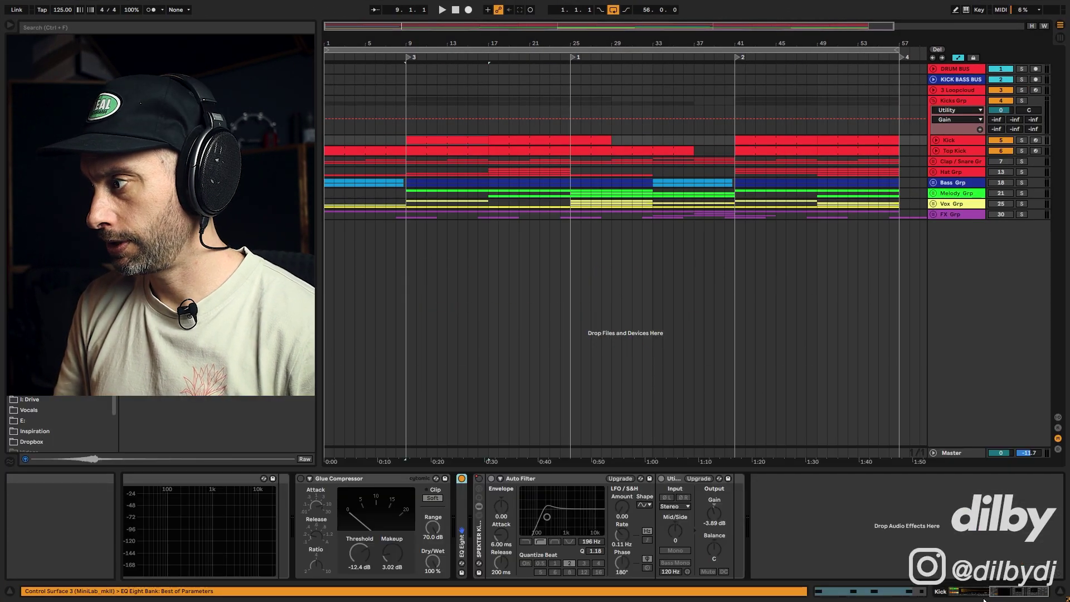
left_click_drag(1001, 592, 877, 593)
left_click(1022, 140)
key("space")
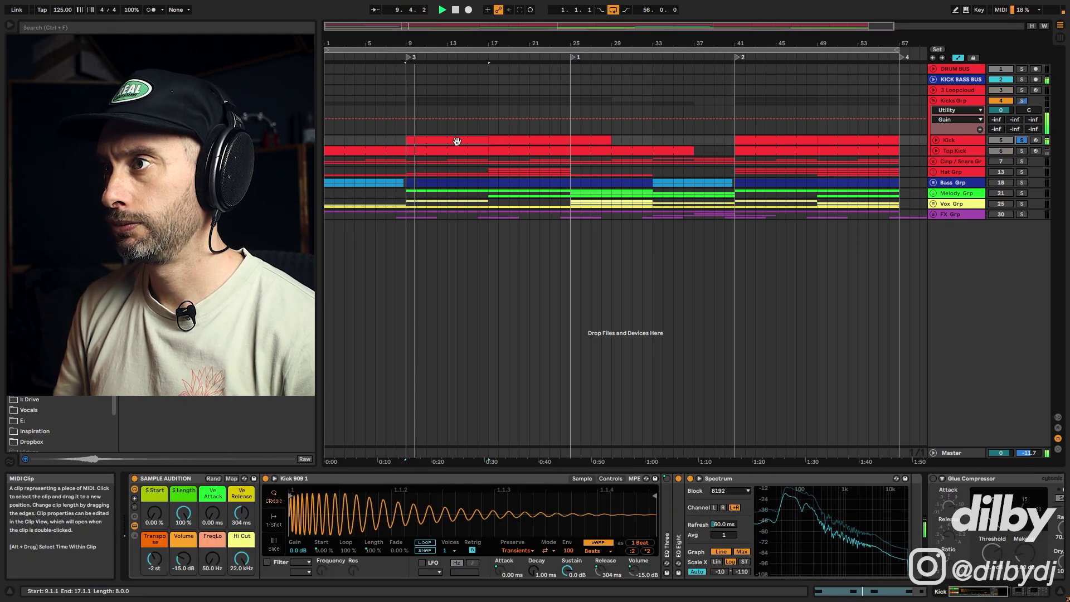
key("space")
Step: Examine the note pattern in the Kick clip at bar 9, including the last C3 note at 2.4.3
key("shift+Tab")
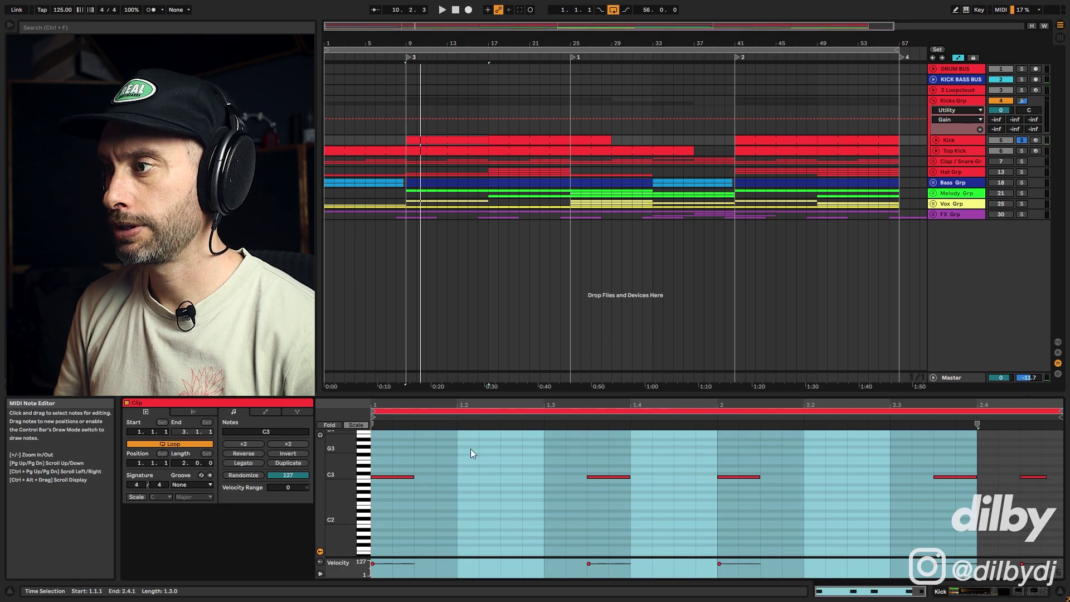
left_click_drag(341, 471, 379, 473)
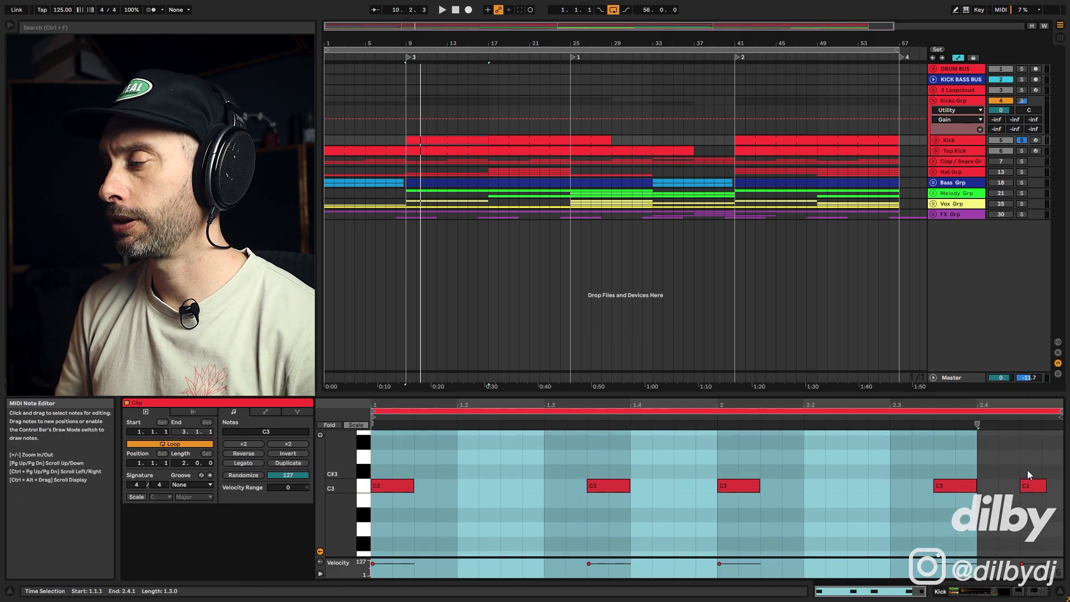
left_click(1034, 485)
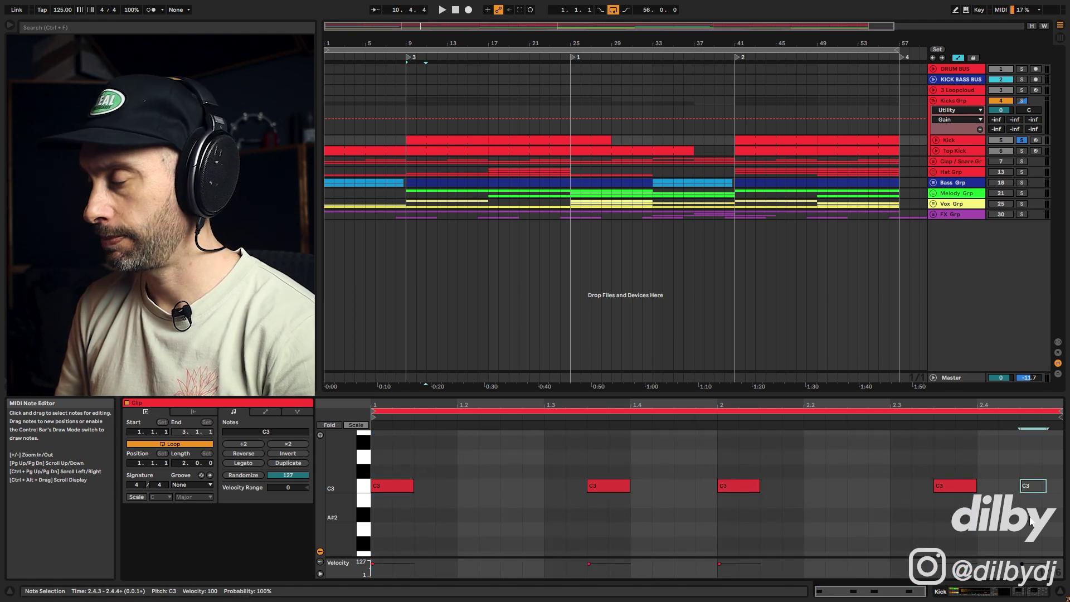
left_click(608, 487)
left_click(1034, 486)
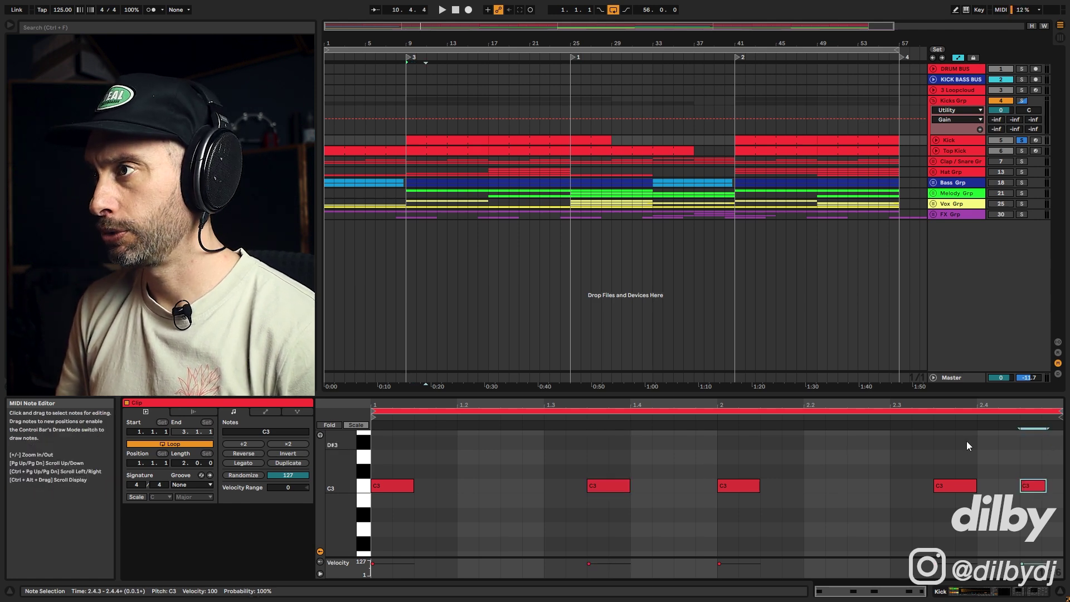
Step: Solo the Top Kick track and play it from bar 9
left_click(965, 151)
left_click(1022, 151)
key("space")
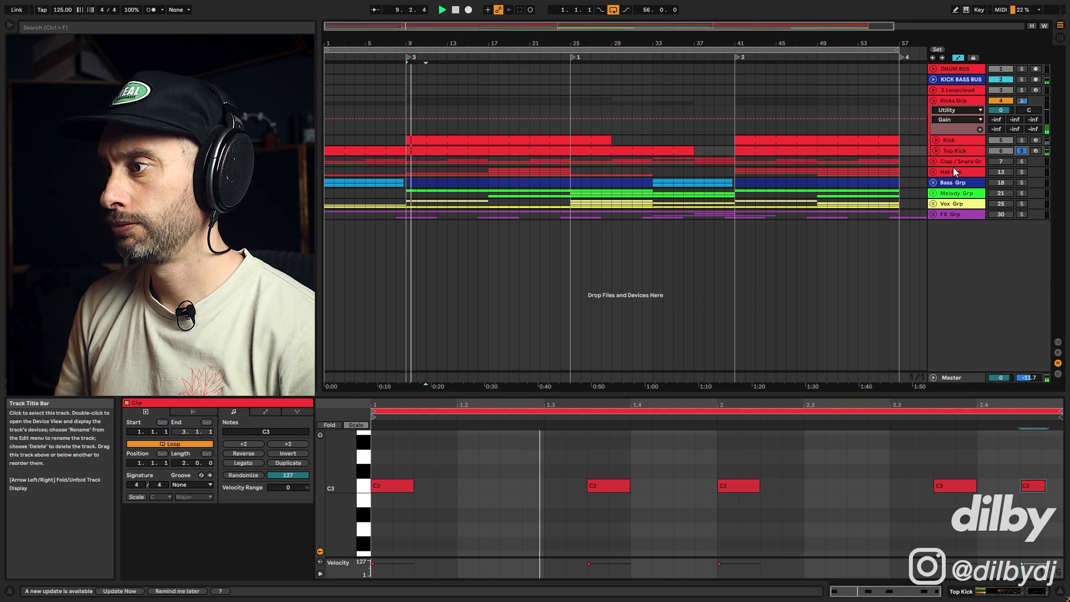
left_click(964, 150)
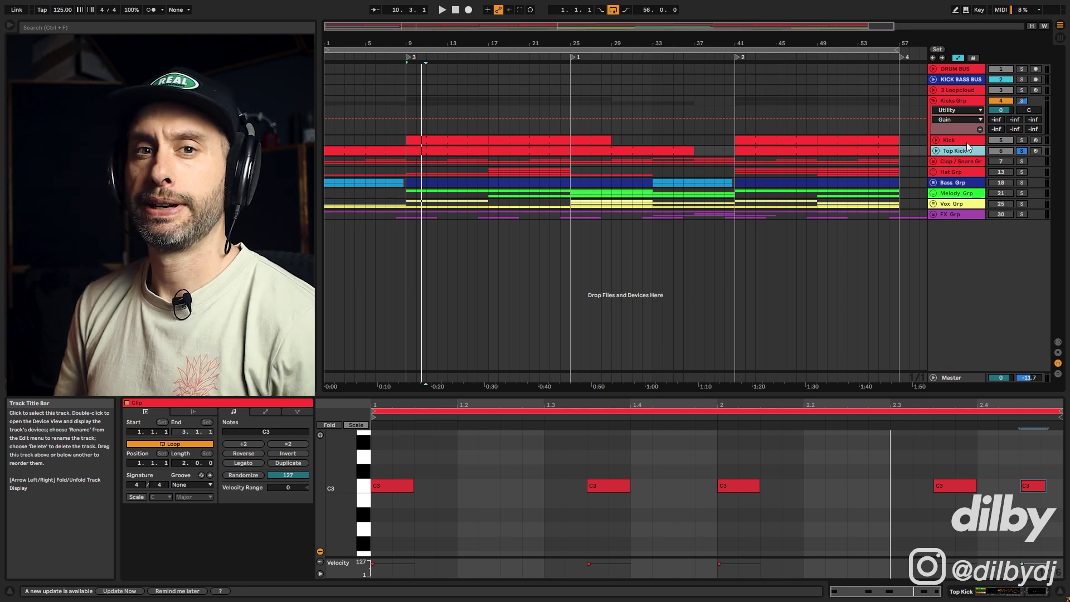
Step: Open the Top Kick clip at bar 9 and select its extra C3 note at 1.4.2
left_click(467, 151)
left_click_drag(338, 474, 496, 486)
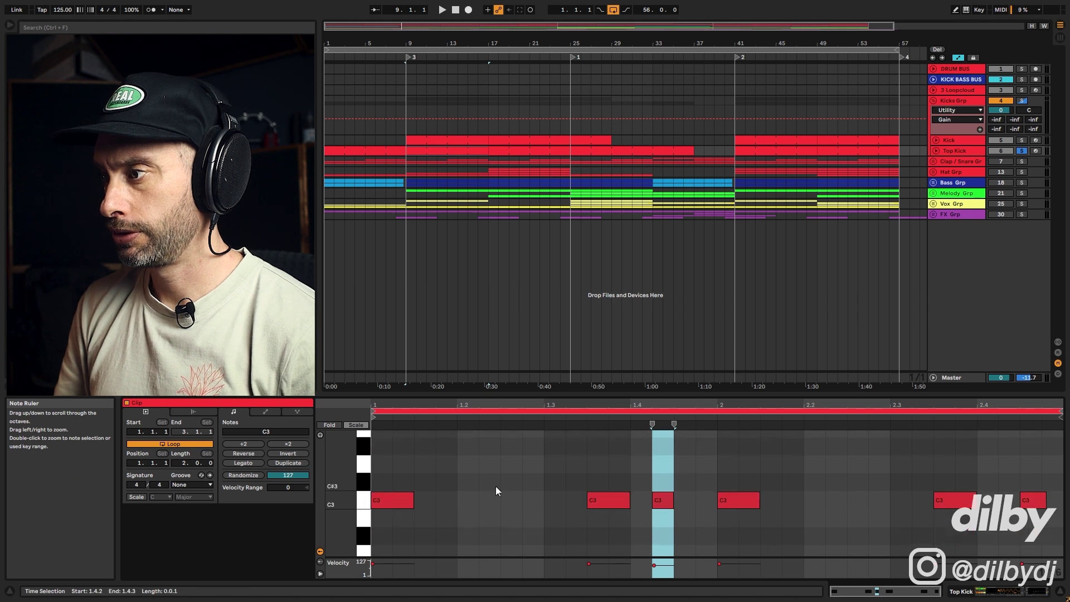
left_click(662, 501)
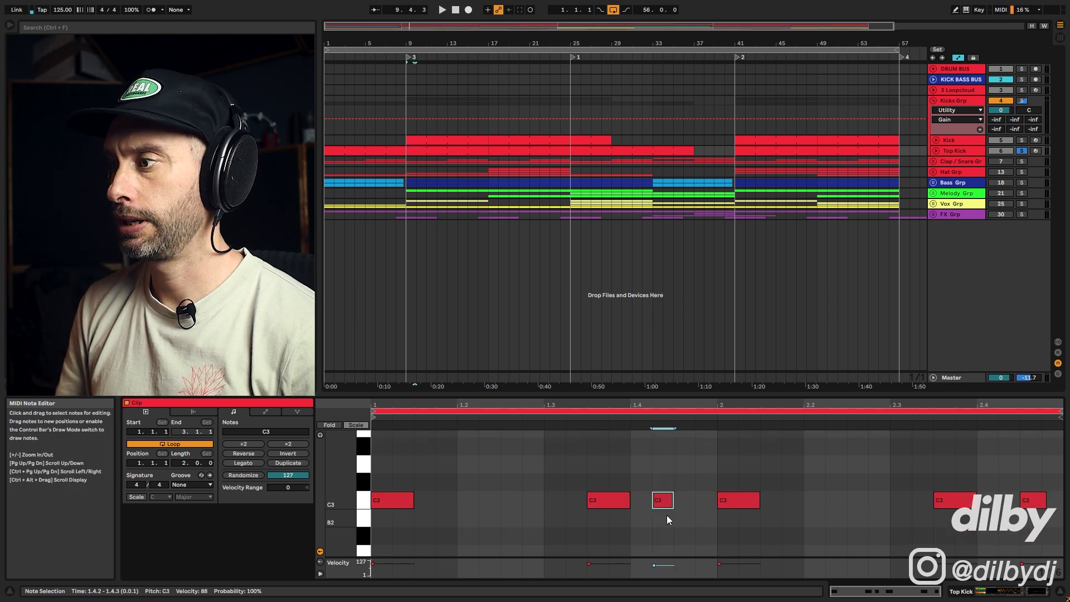
Step: Play the Kick and Top Kick soloed together and view the Kicks group's Warm Up Lows and Utility effects
left_click(1022, 140)
key("space")
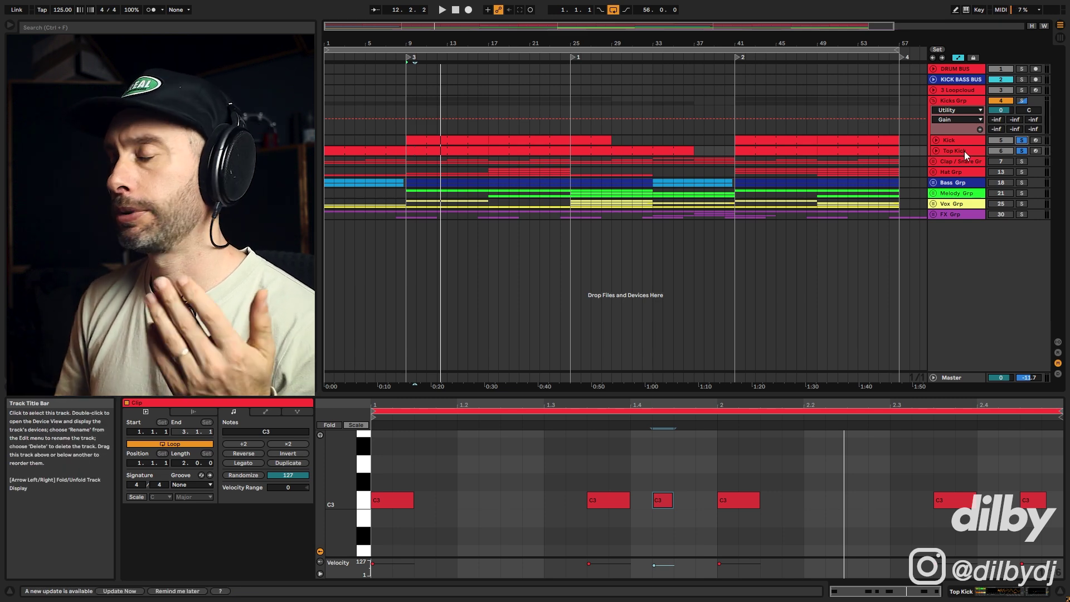
left_click(961, 102)
double_click(961, 102)
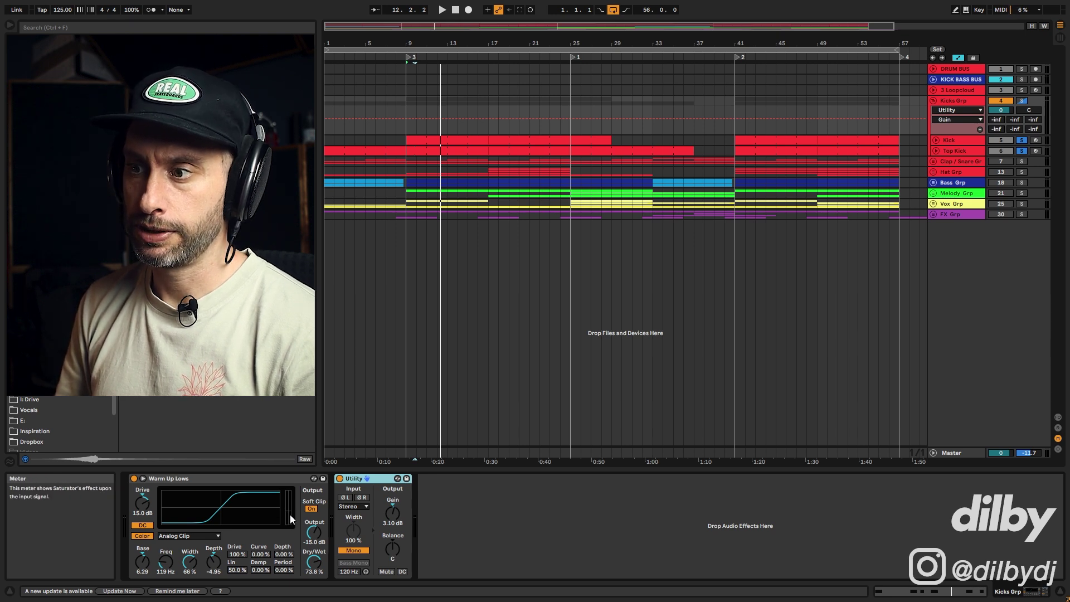
left_click(413, 461)
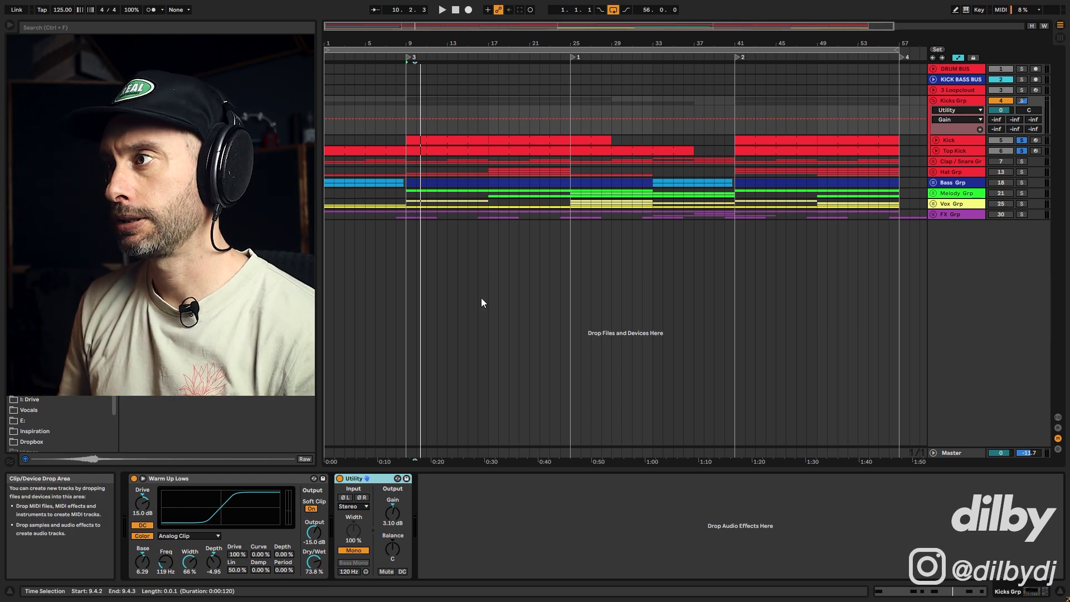
left_click(959, 141)
key("Up")
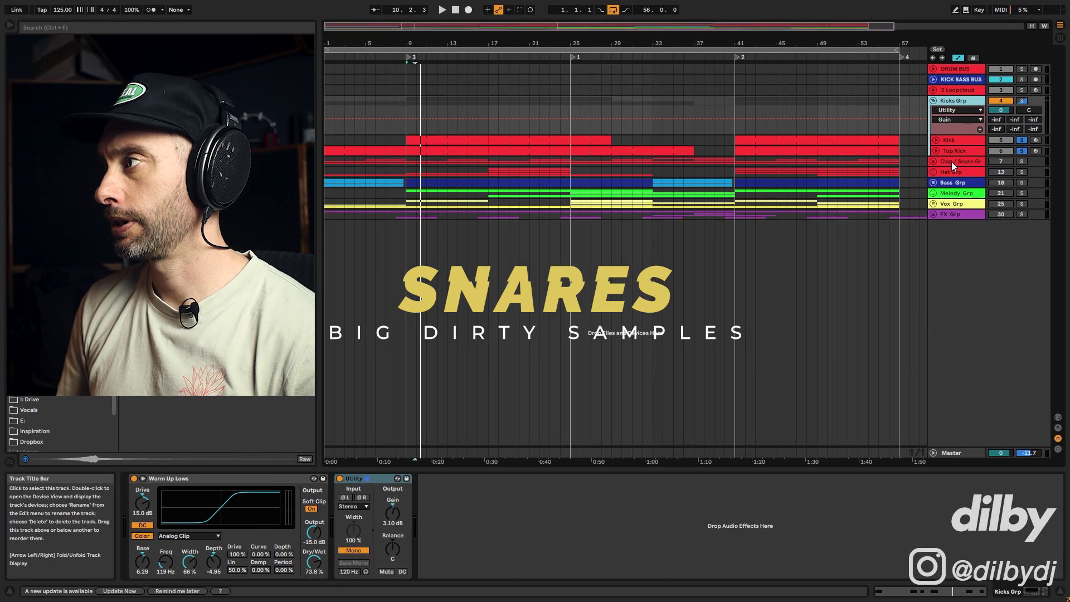
Step: Expand the Clap/Snare and Main Snares groups and play the first Snare track soloed from bar 13
left_click(934, 161)
left_click(959, 201)
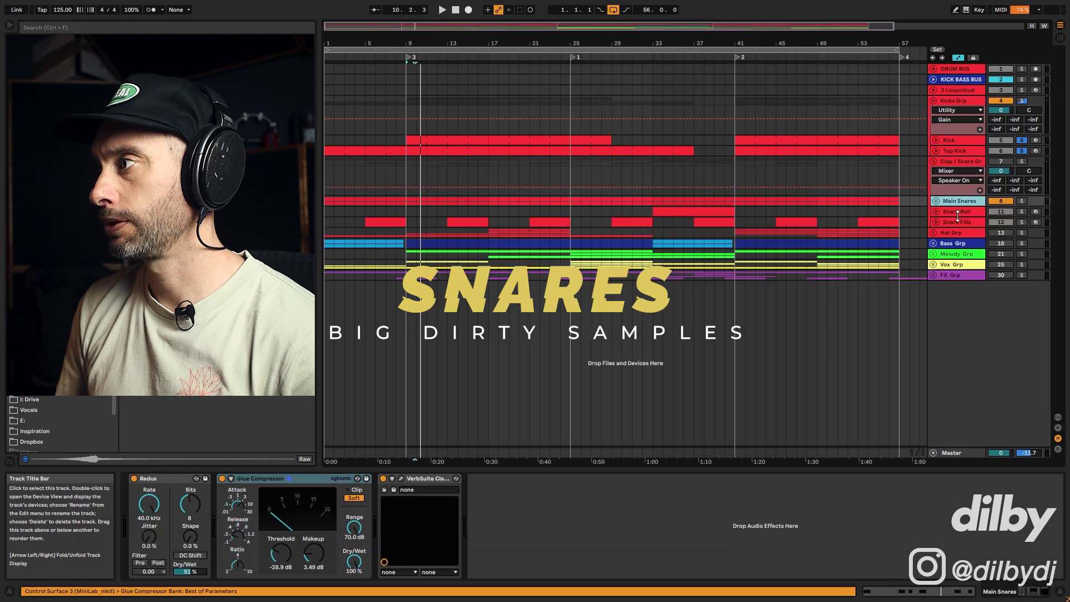
left_click(937, 202)
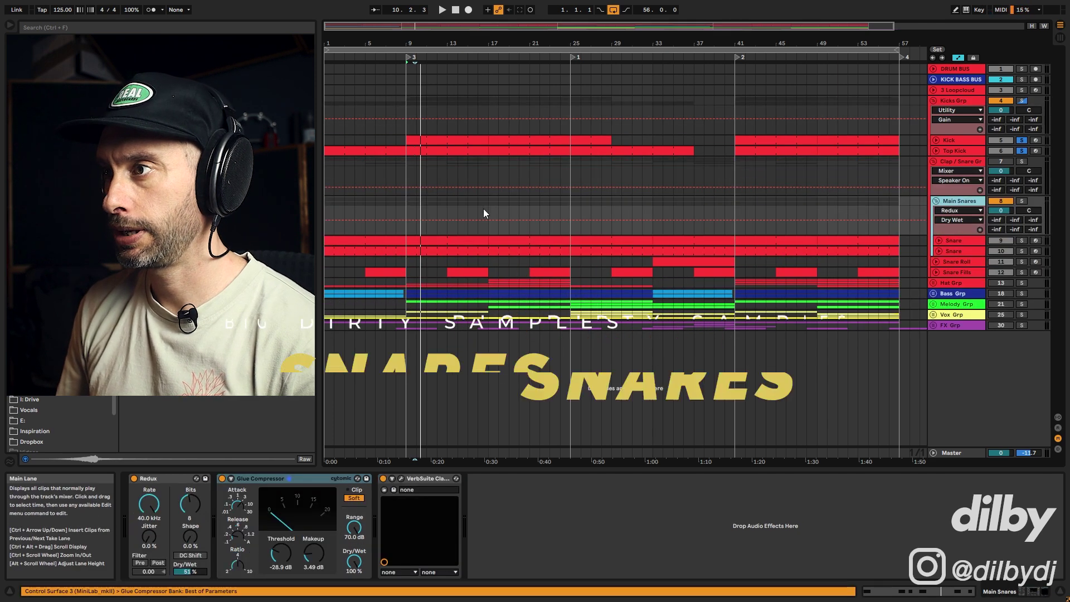
left_click(447, 226)
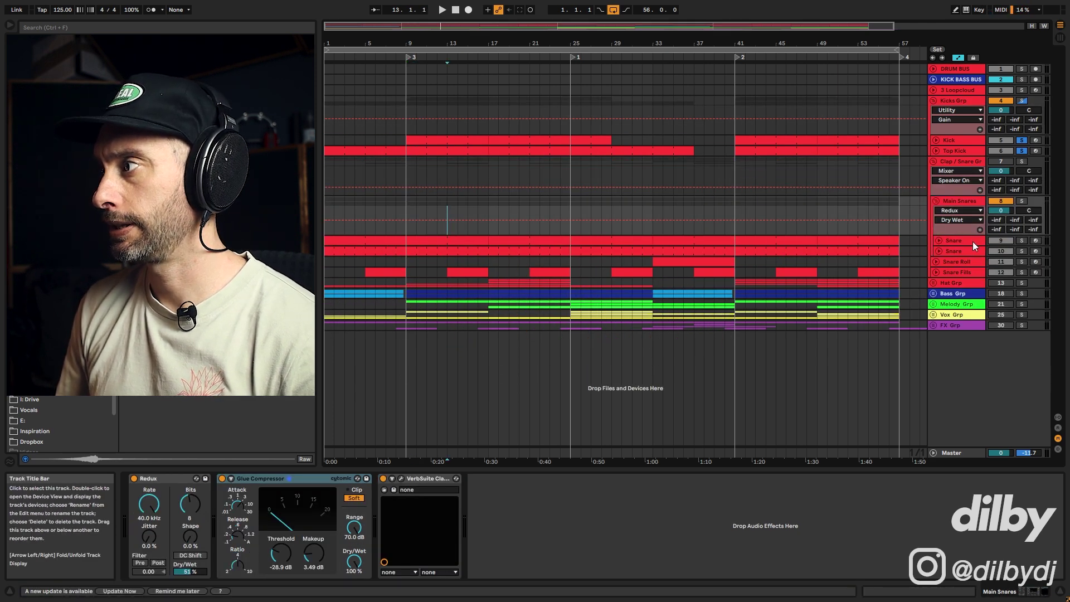
left_click(973, 243)
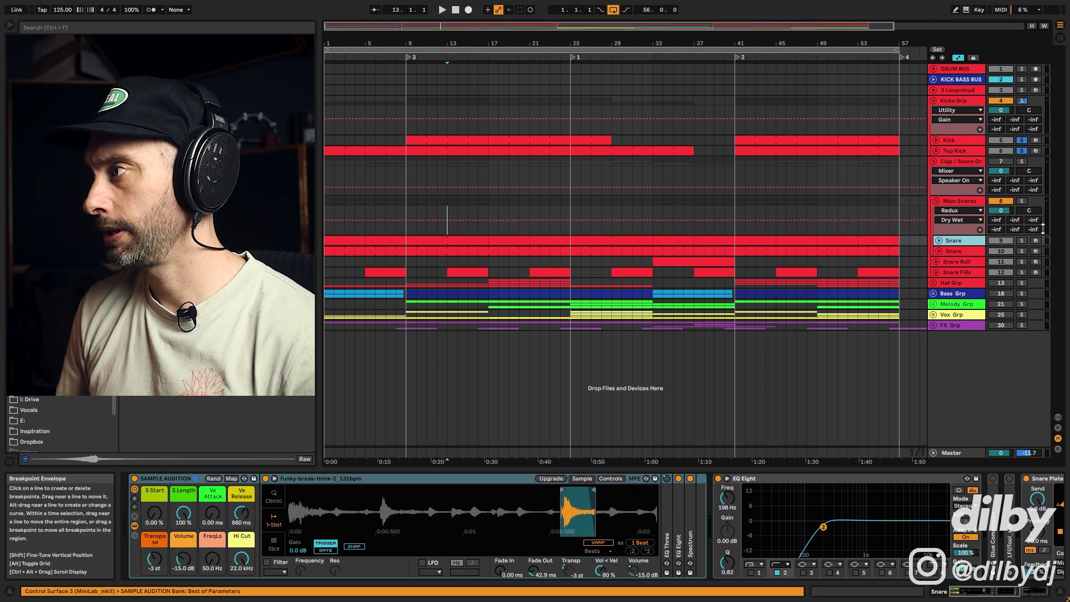
left_click(1024, 240)
key("space")
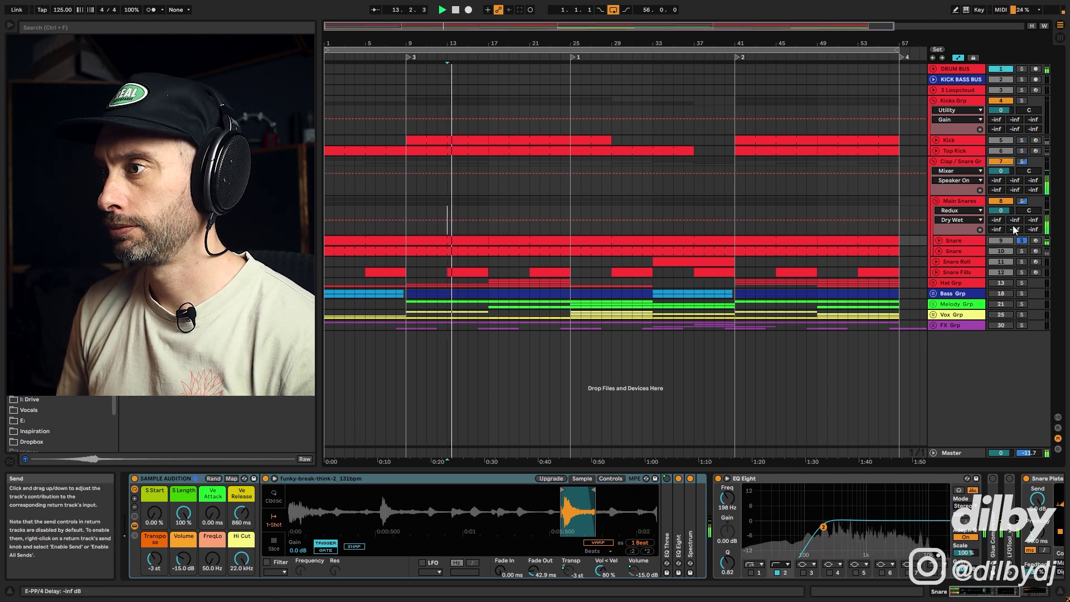
key("space")
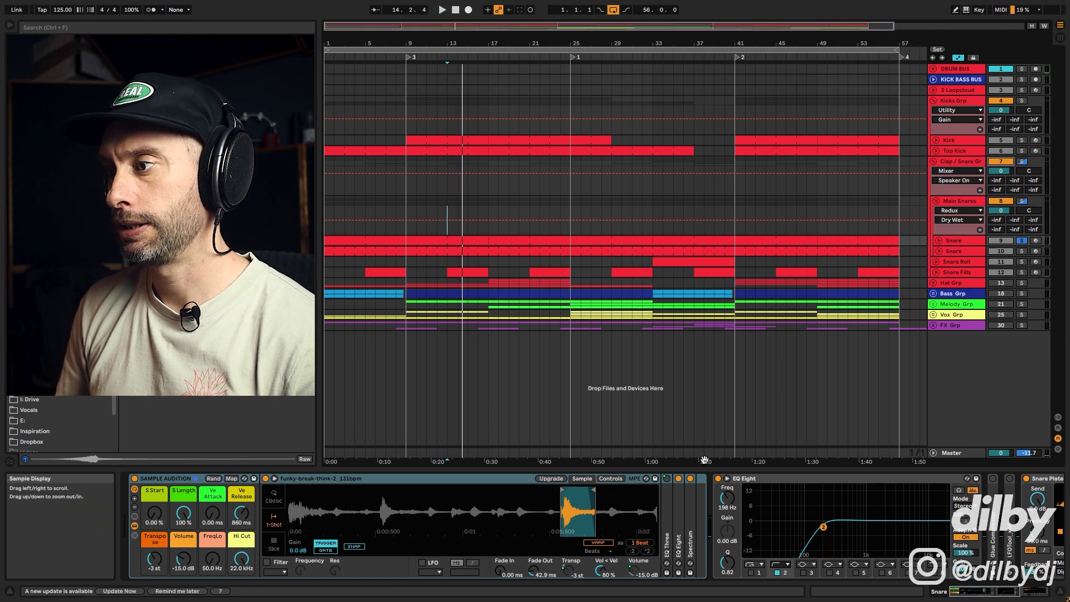
Step: Show the first Snare's Snare Plate Digital Vintage reverb and open the Main Snares group's VerbSuite Classics plug-in window
left_click_drag(968, 594, 1005, 598)
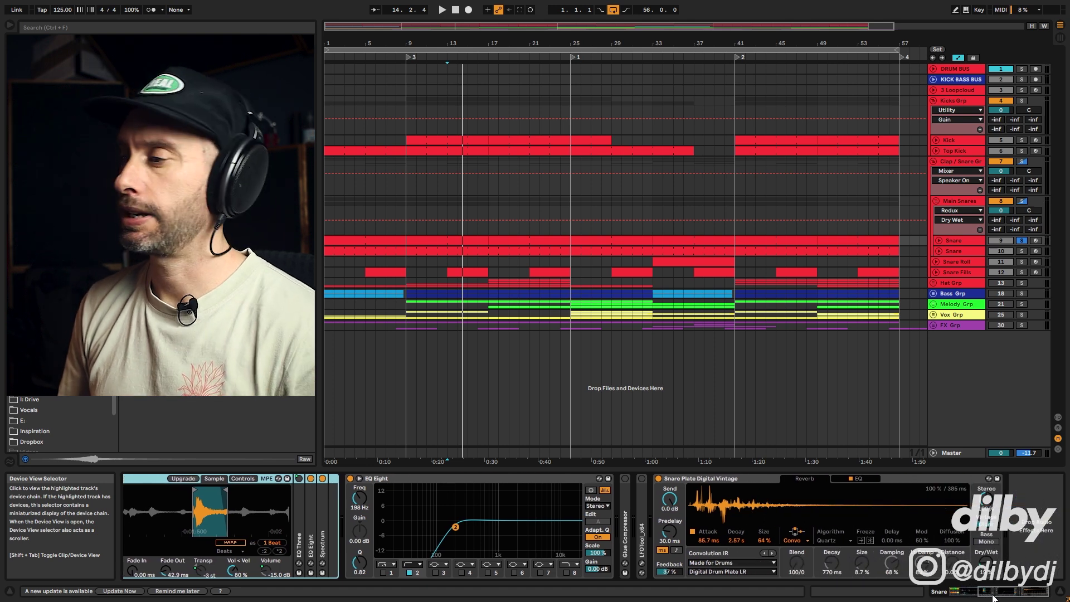
left_click(662, 481)
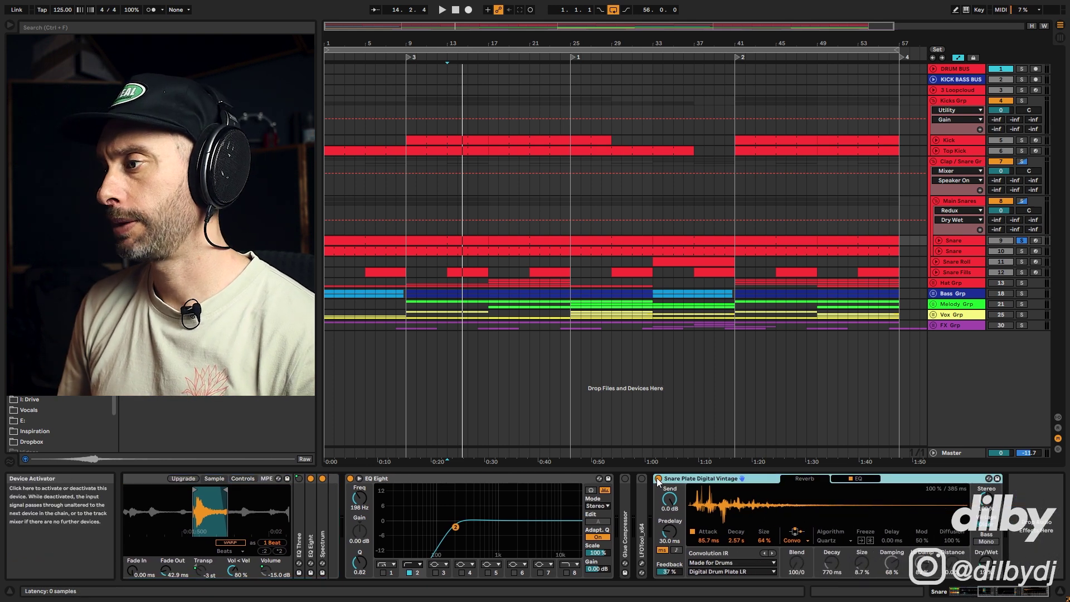
left_click(955, 201)
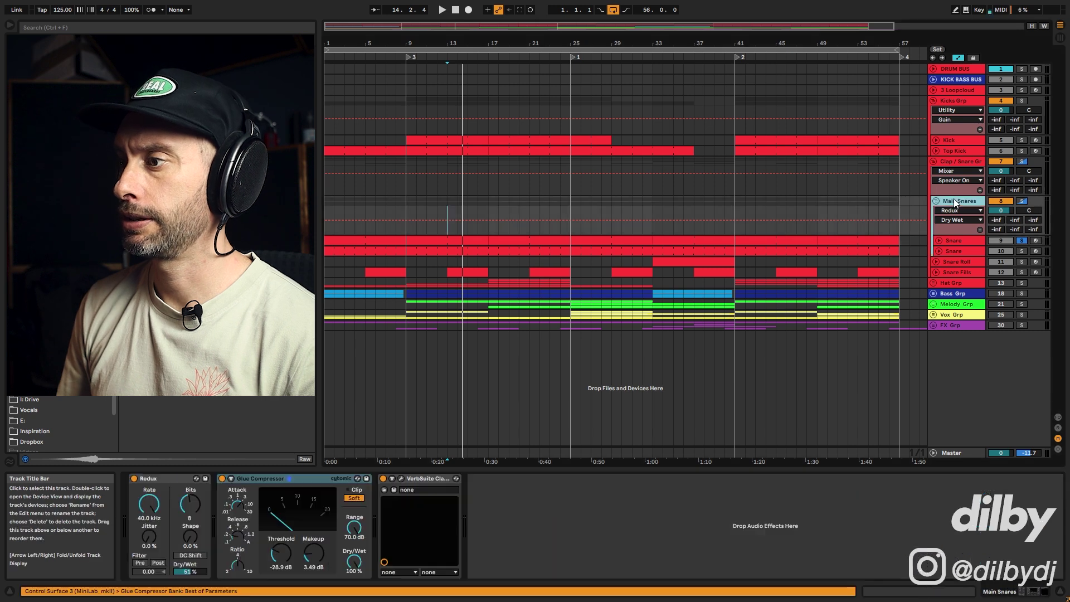
left_click(400, 478)
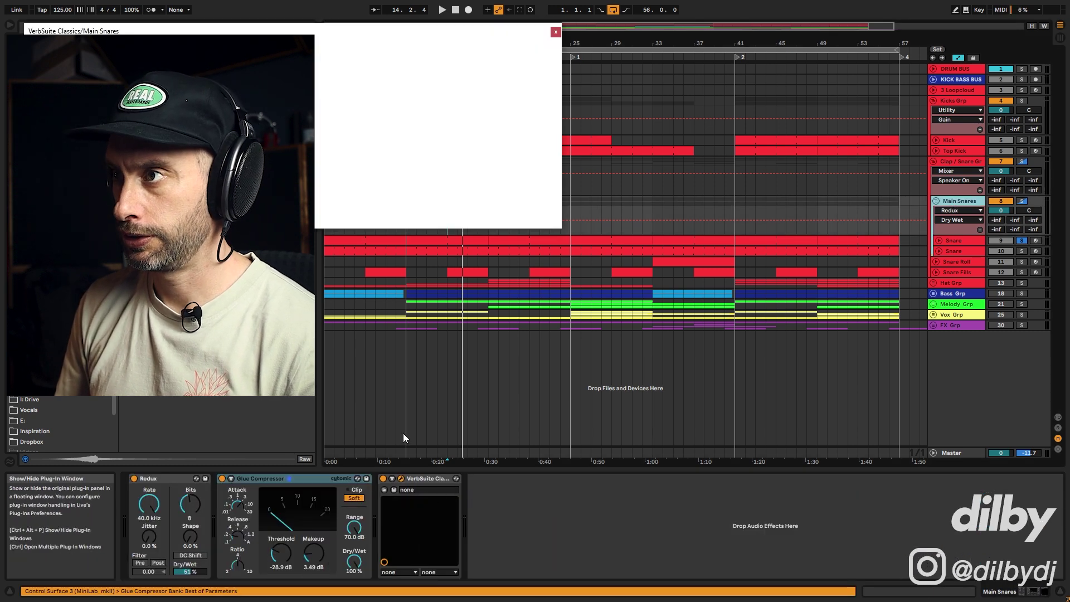
left_click_drag(458, 38, 790, 189)
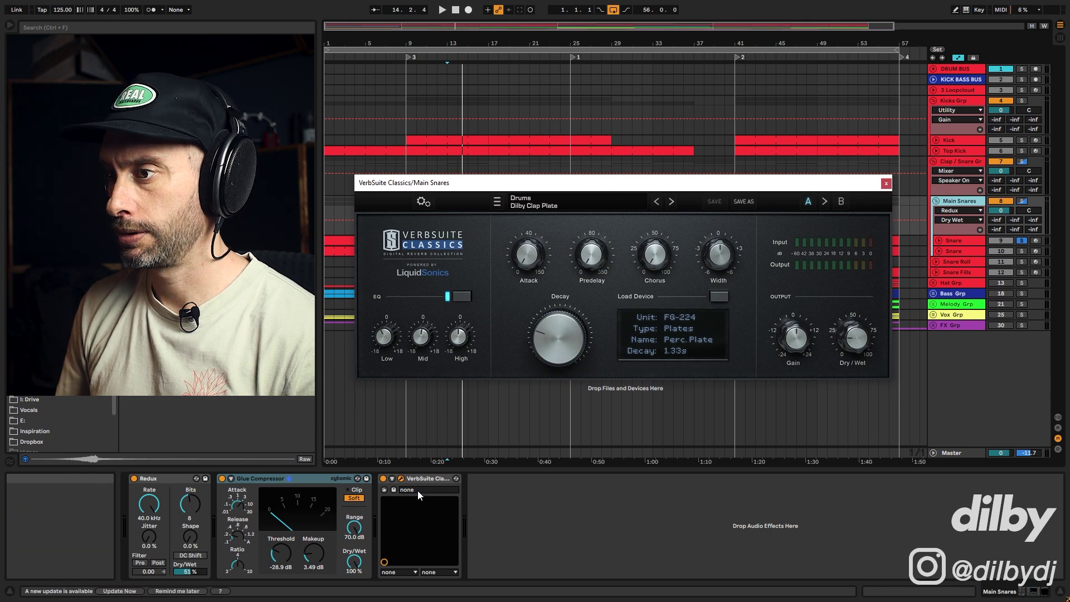
Step: Compare the first Snare dry and with reverb from bar 13, bypassing and re-enabling VerbSuite Classics and Snare Plate Digital Vintage
left_click(385, 479)
left_click(887, 185)
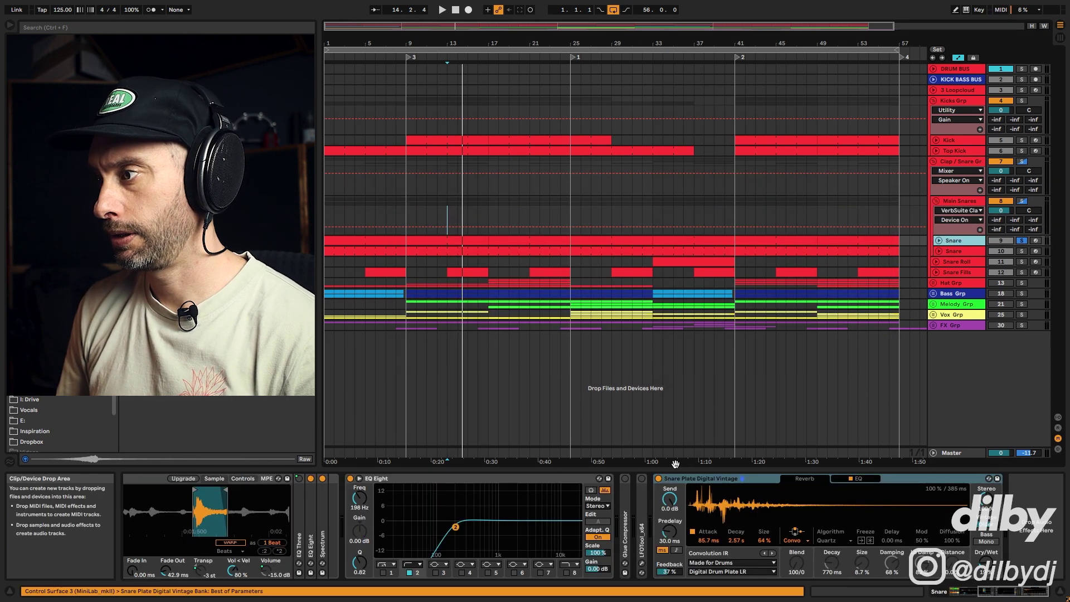
left_click(659, 479)
key("space")
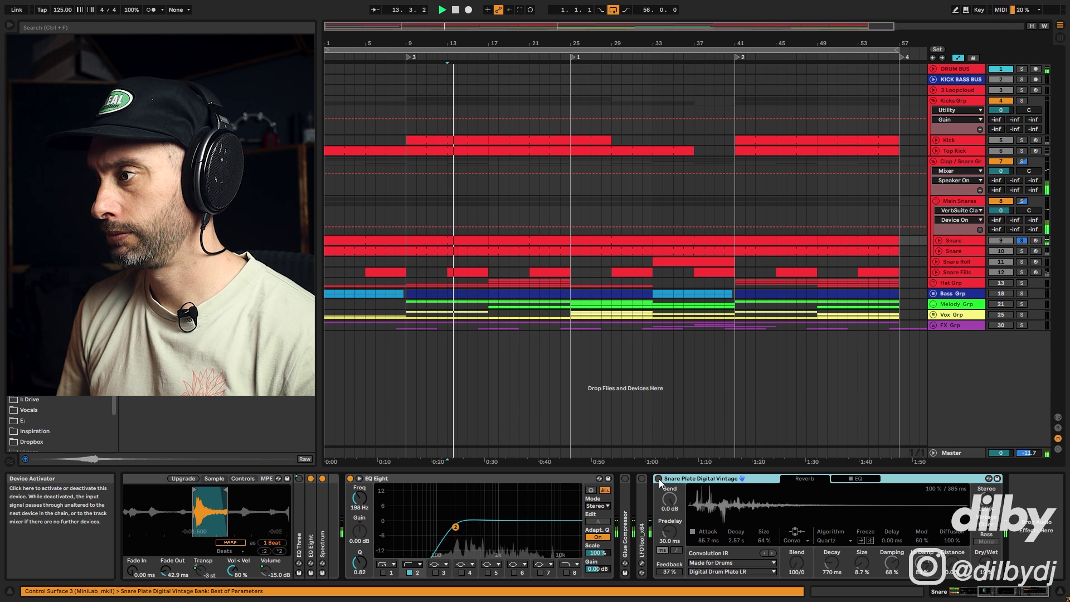
left_click(659, 479)
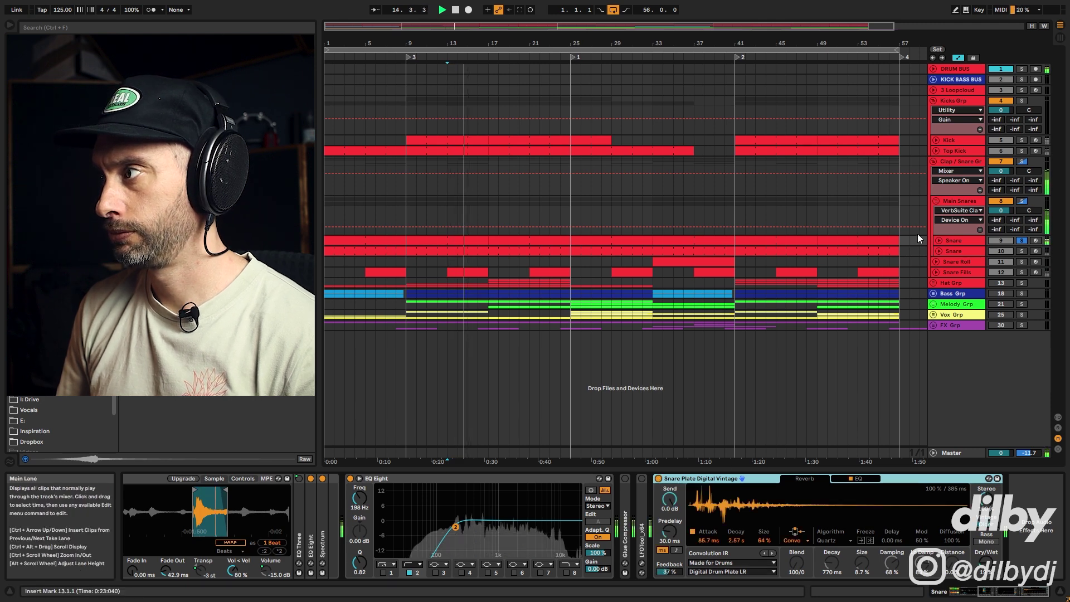
left_click(956, 199)
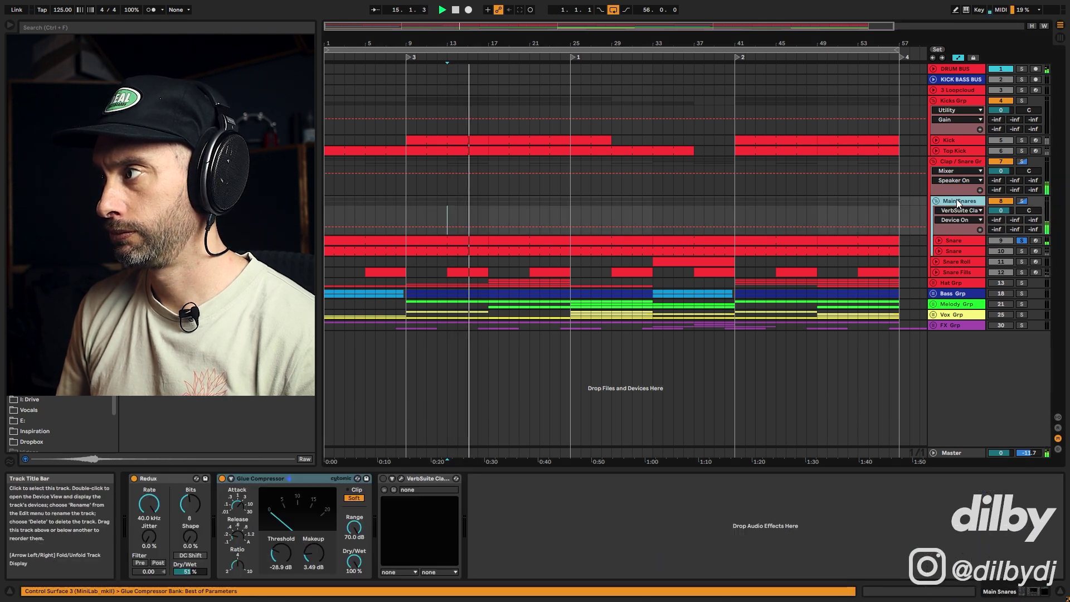
left_click(383, 479)
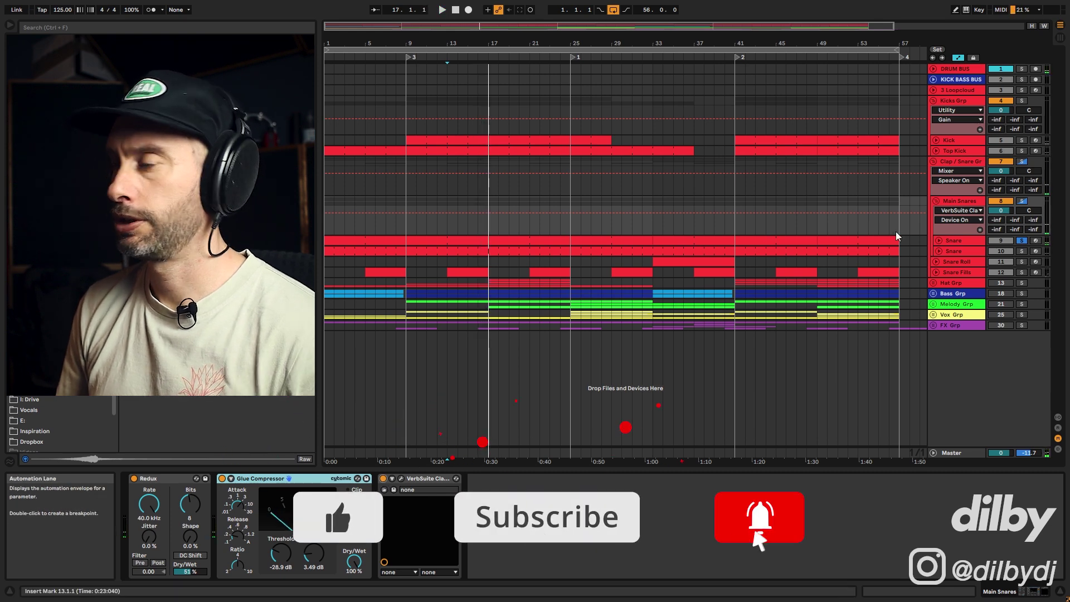
Step: Solo the second Snare track and zoom in on the C3 note near 2.3.1 in the snare clip at bar 17
left_click(962, 251)
left_click(1022, 251)
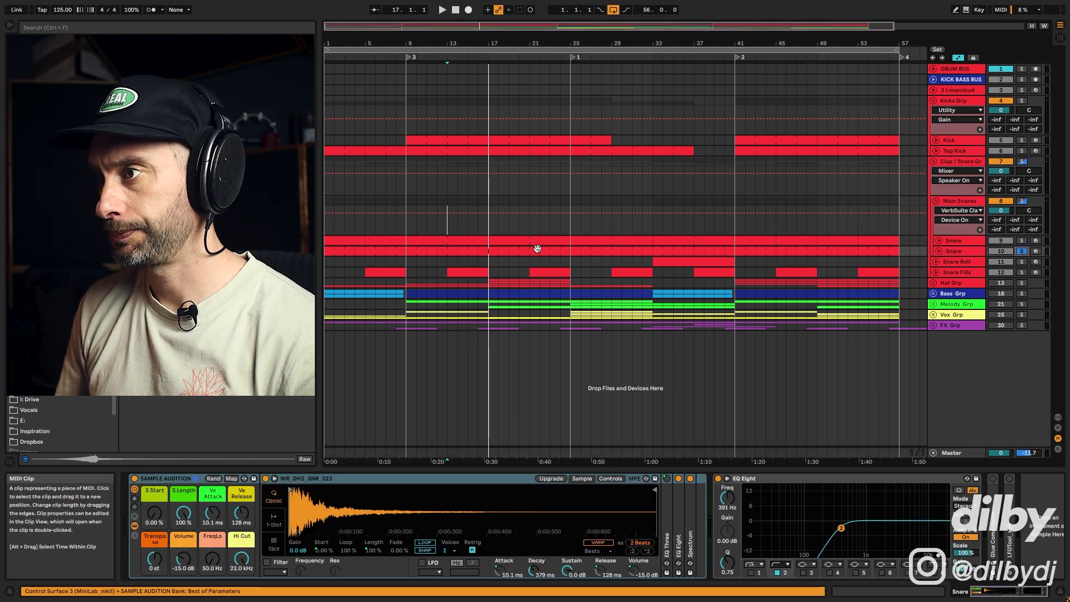
left_click(514, 240)
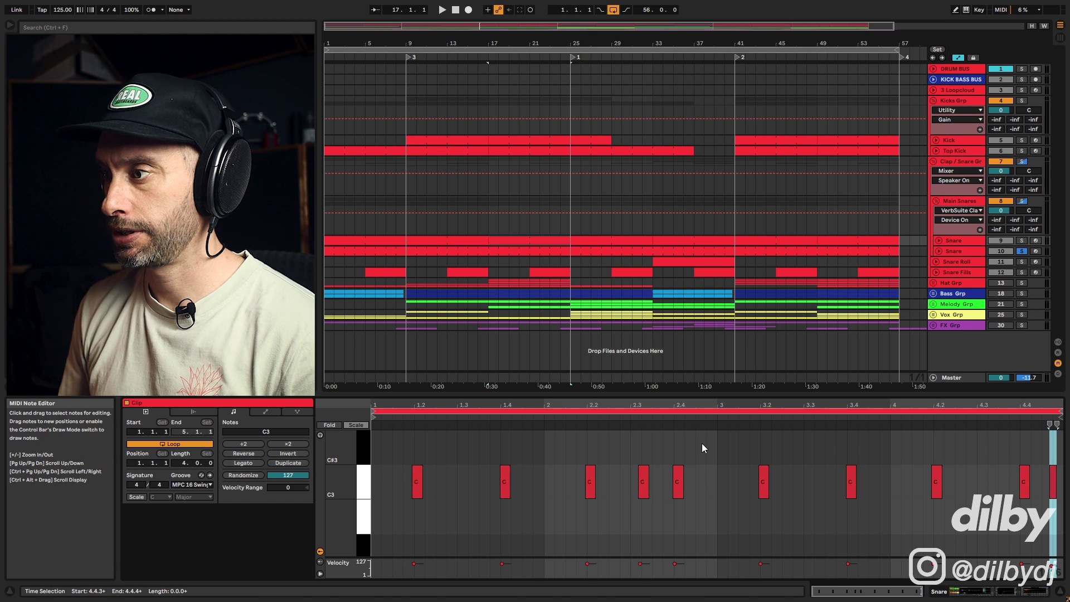
left_click(643, 481)
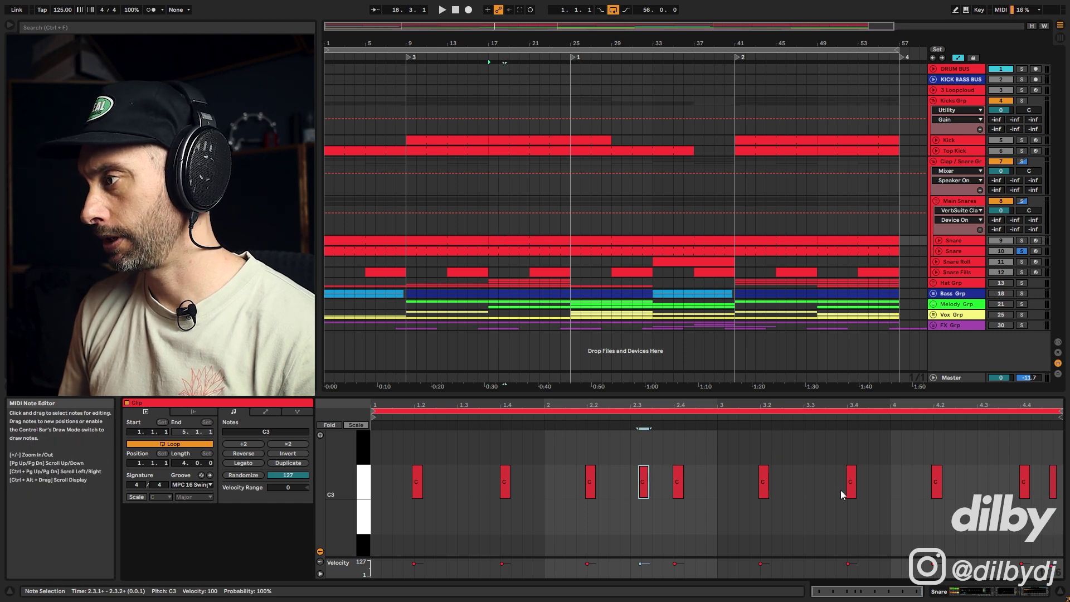
left_click_drag(642, 405, 492, 451)
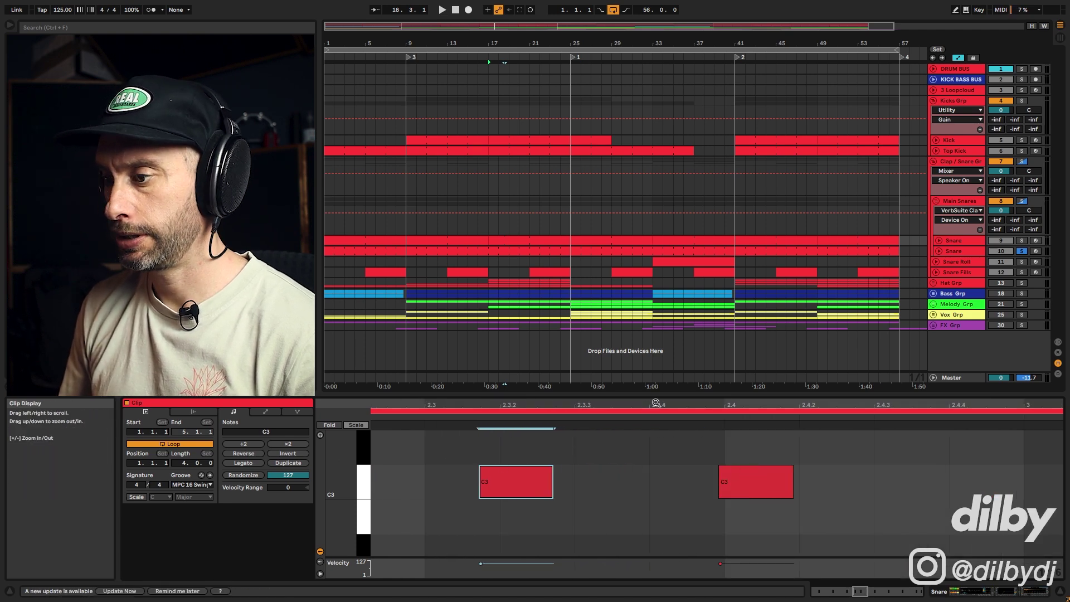
Step: Show the first Snare track's device chain and inspect its funky-break-think-2_131bpm sample waveform
key("shift+Tab")
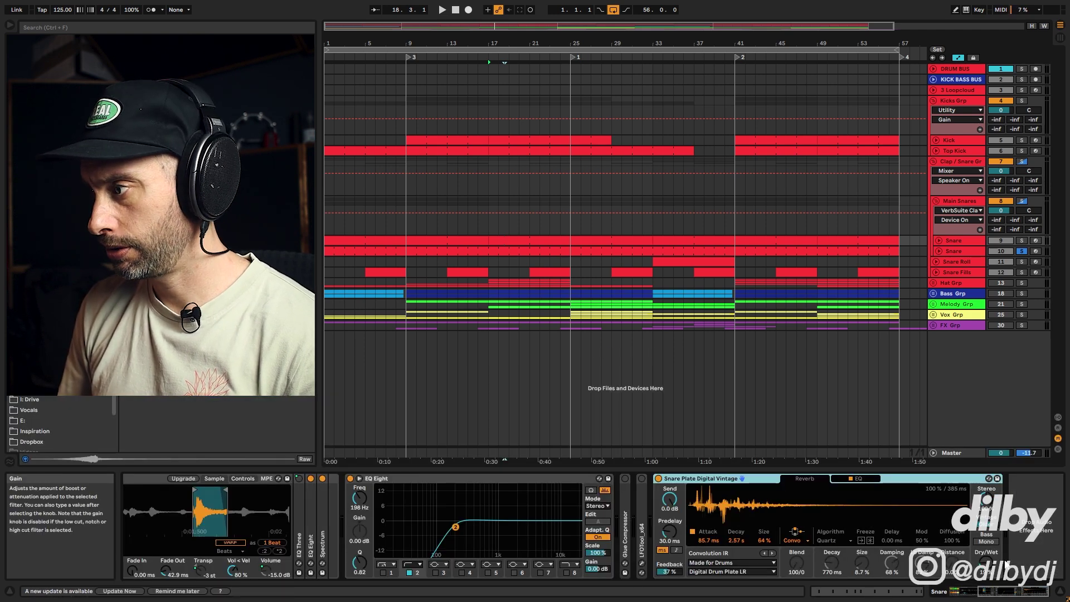
left_click_drag(206, 512, 207, 544)
left_click_drag(448, 517, 340, 517)
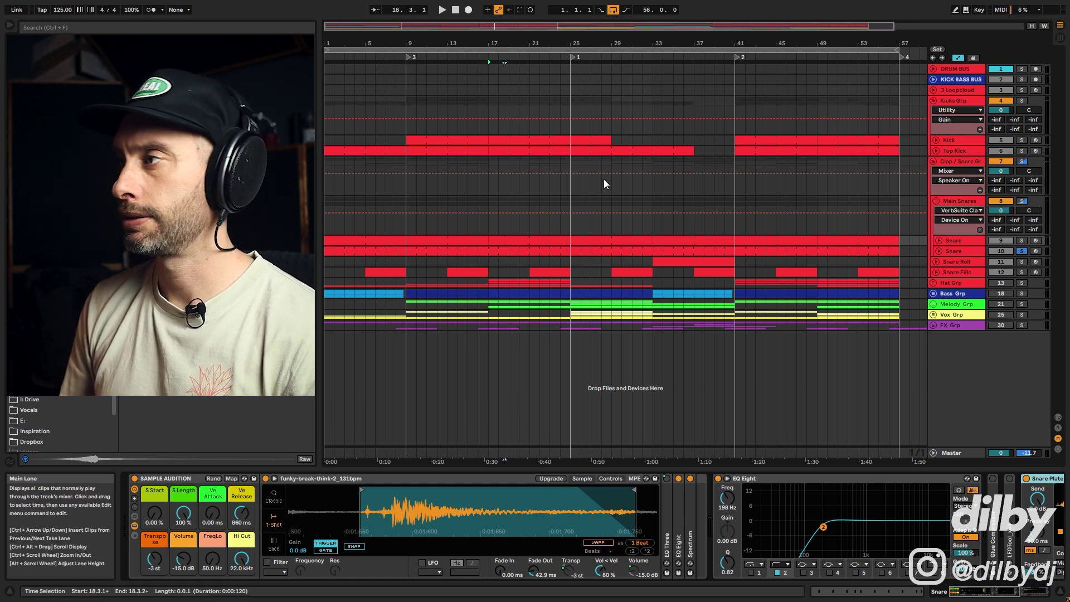
Step: Play the soloed second Snare track from bar 1, examining its C3 clip pattern and WR_DH2_SNR_023 sample
left_click(952, 250)
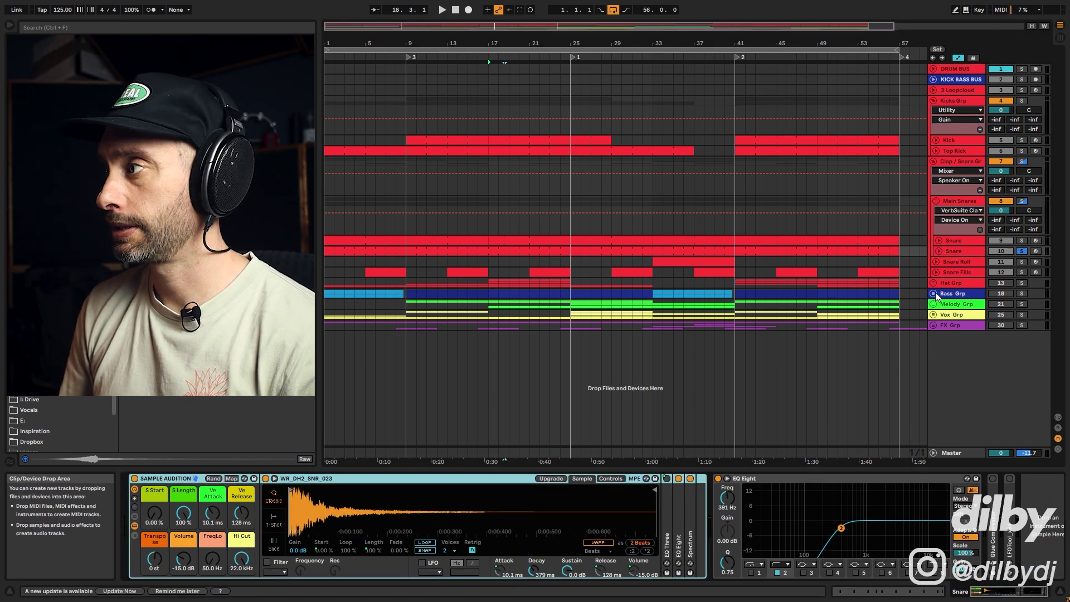
double_click(478, 246)
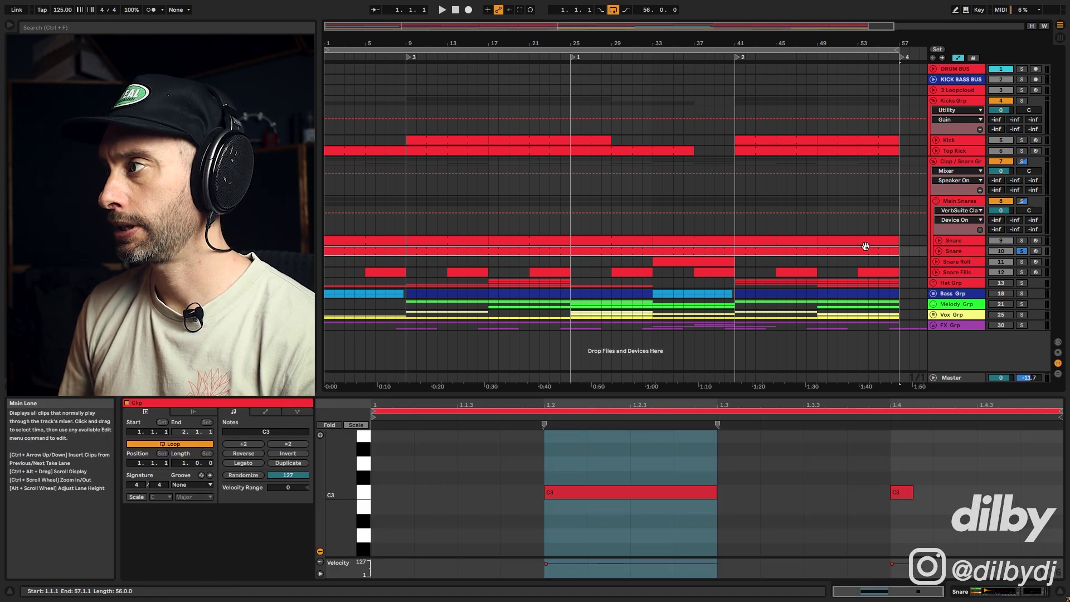
key("space")
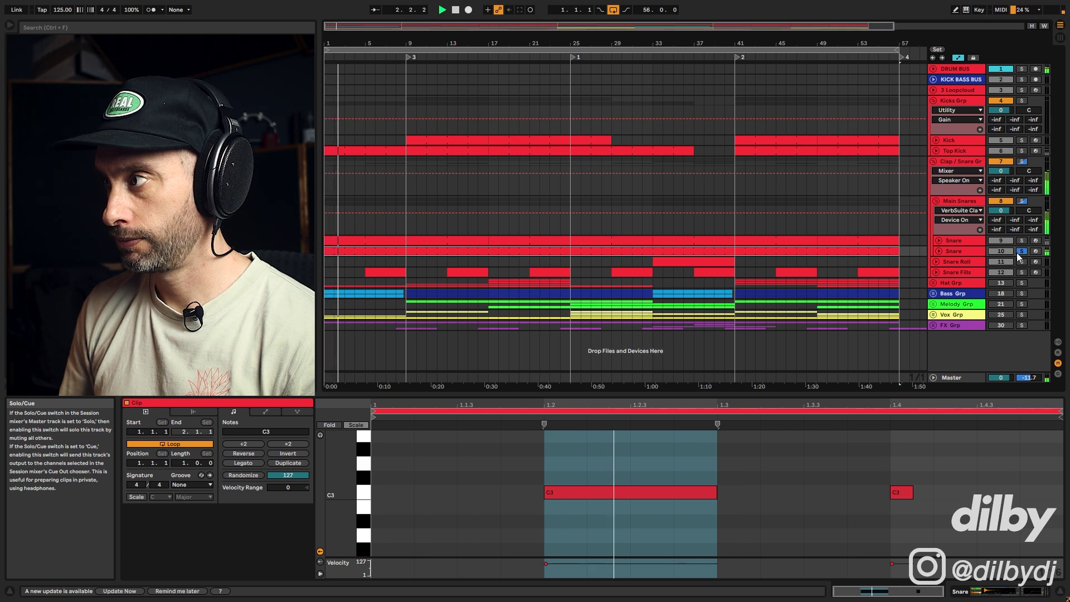
double_click(953, 252)
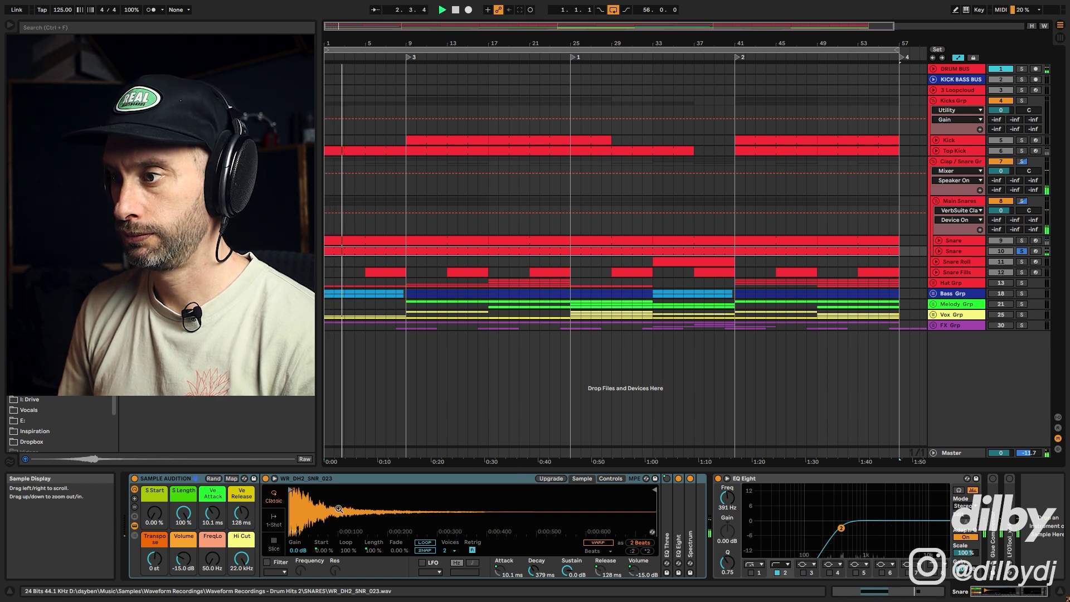
Step: Solo the Main Snares group, audition both snares together, and open the first Snare track's clip to examine its pattern
left_click(1022, 202)
key("space")
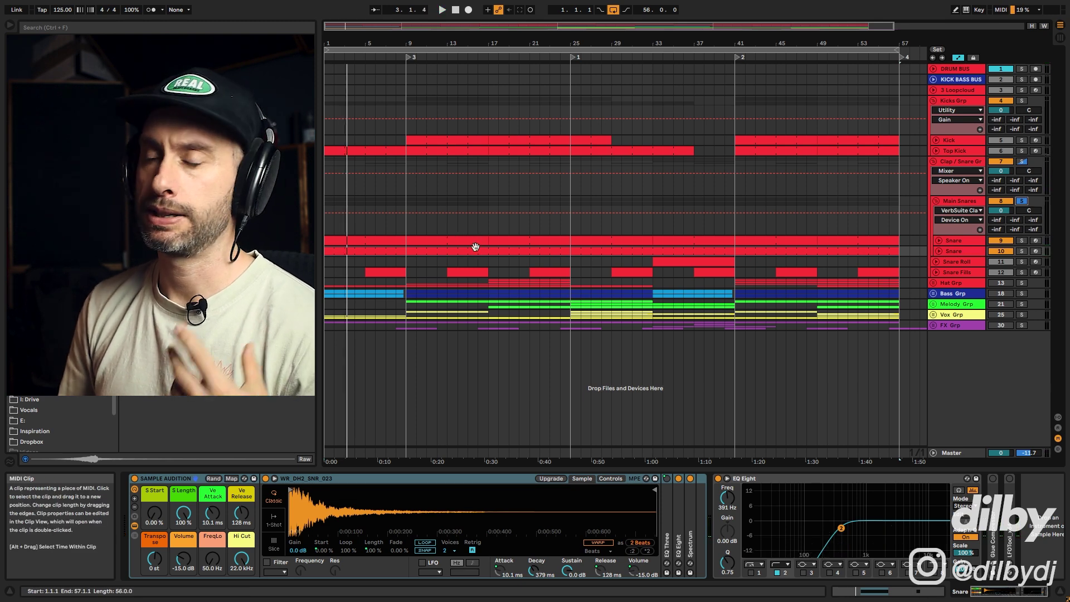
key("space")
left_click(488, 226)
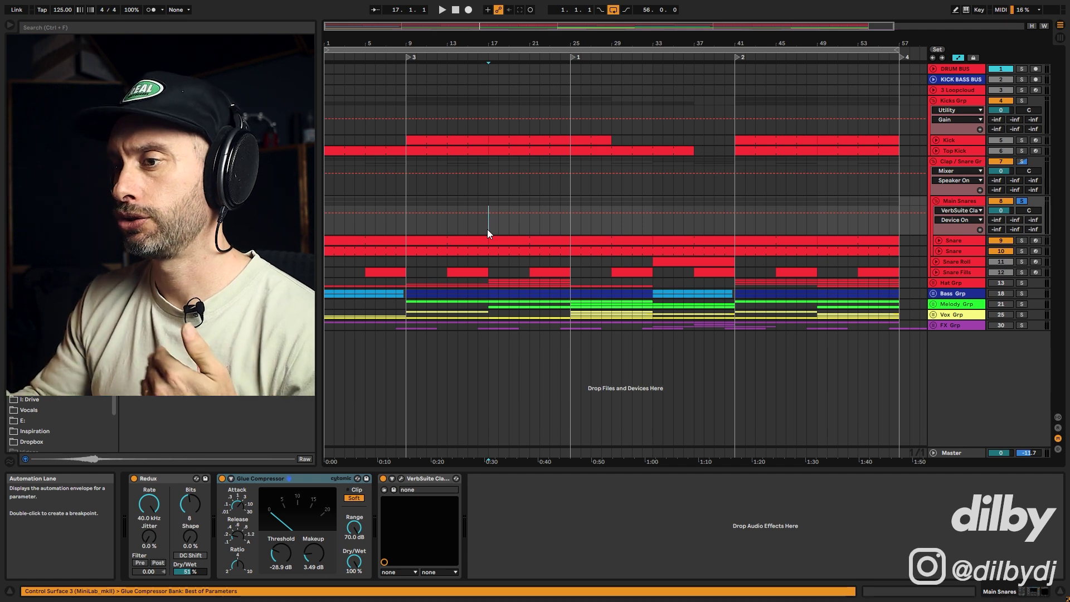
double_click(486, 240)
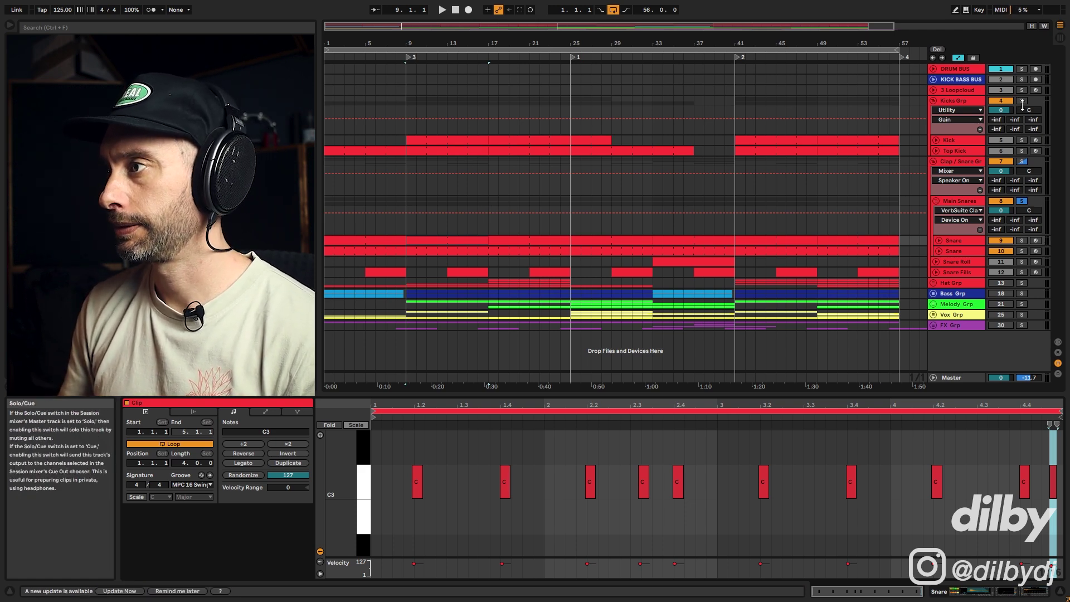
Step: Show the Main Snares group's effects and play from bar 17, bypassing and re-enabling Redux to compare the sound
left_click(962, 203)
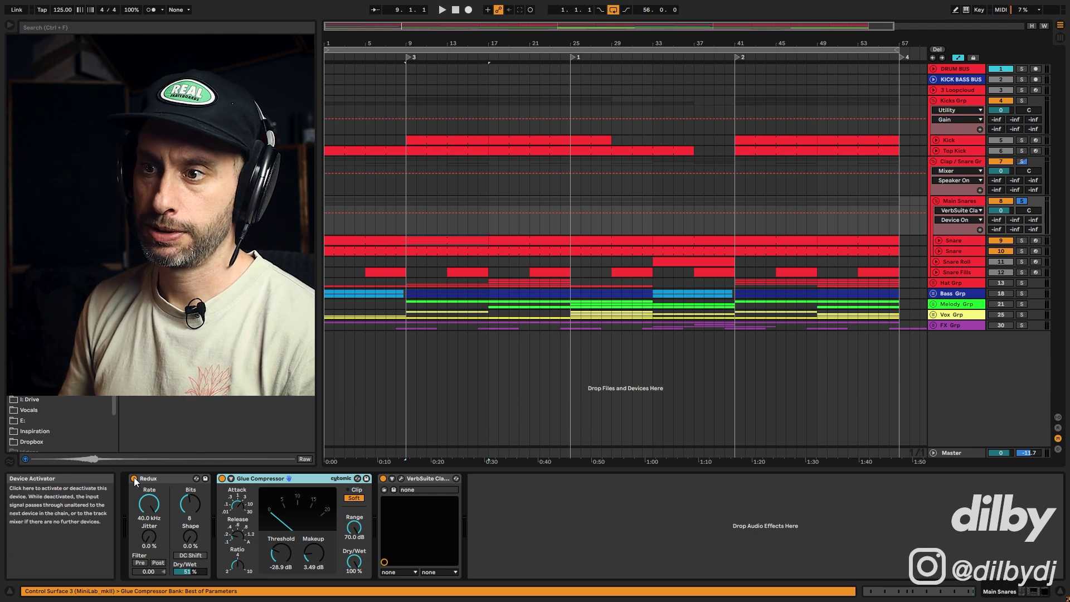
left_click_drag(407, 212, 492, 205)
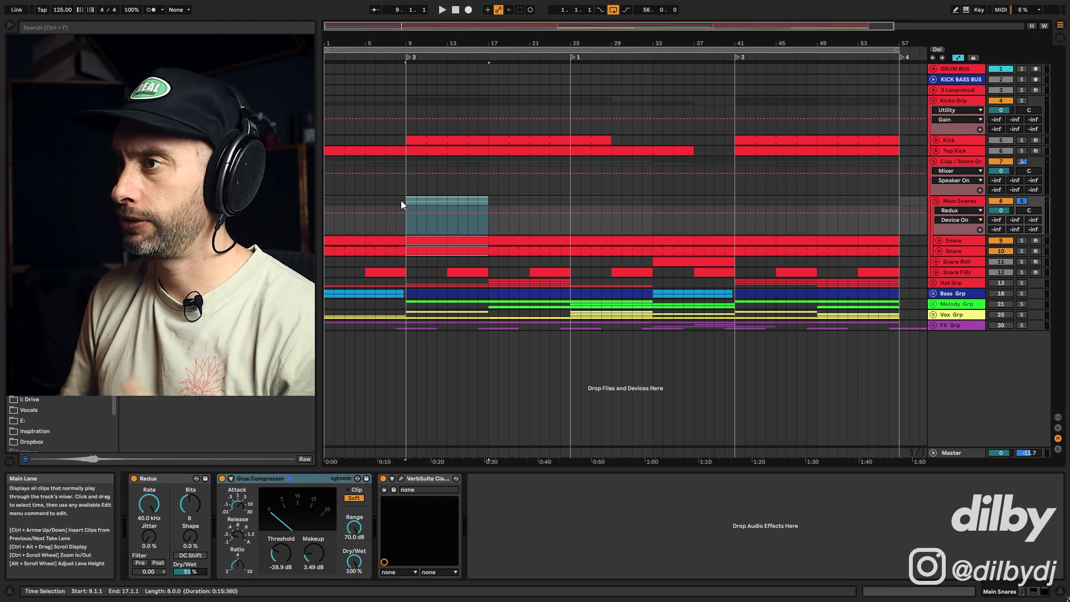
left_click(489, 202)
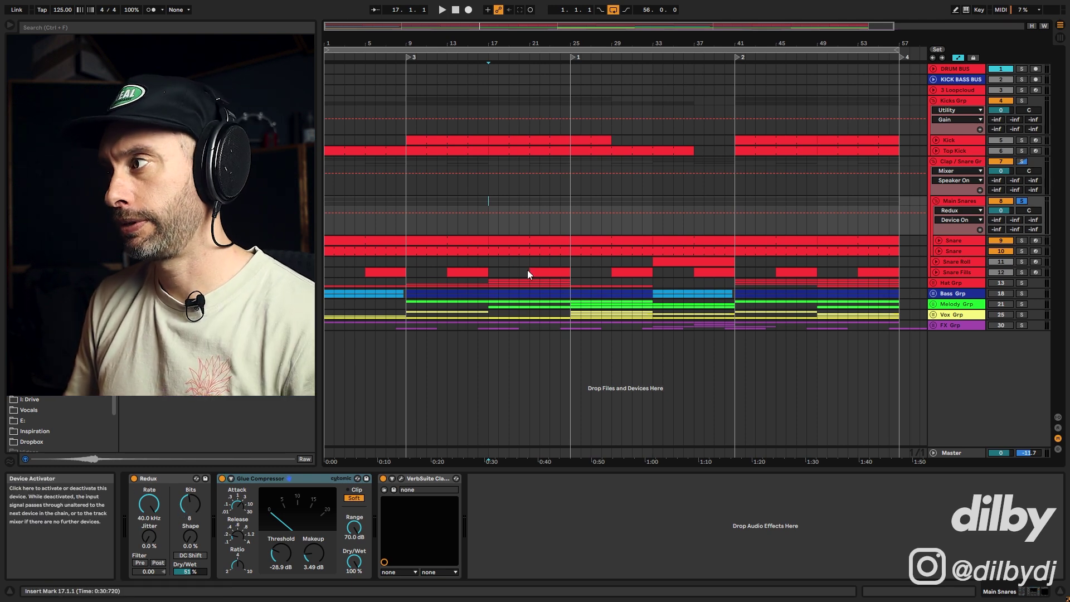
key("space")
left_click(134, 479)
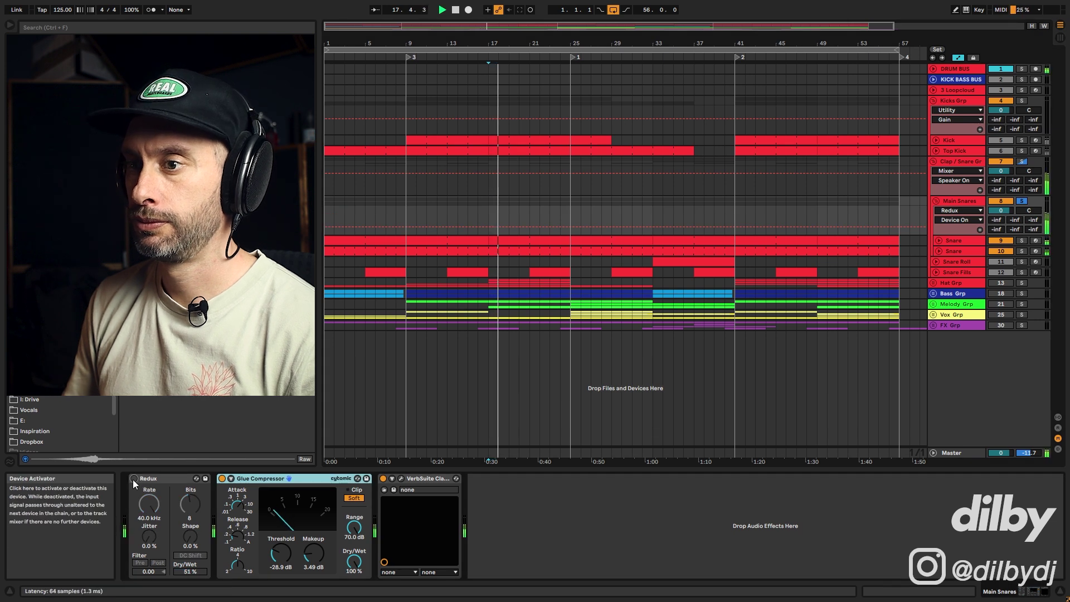
left_click(134, 479)
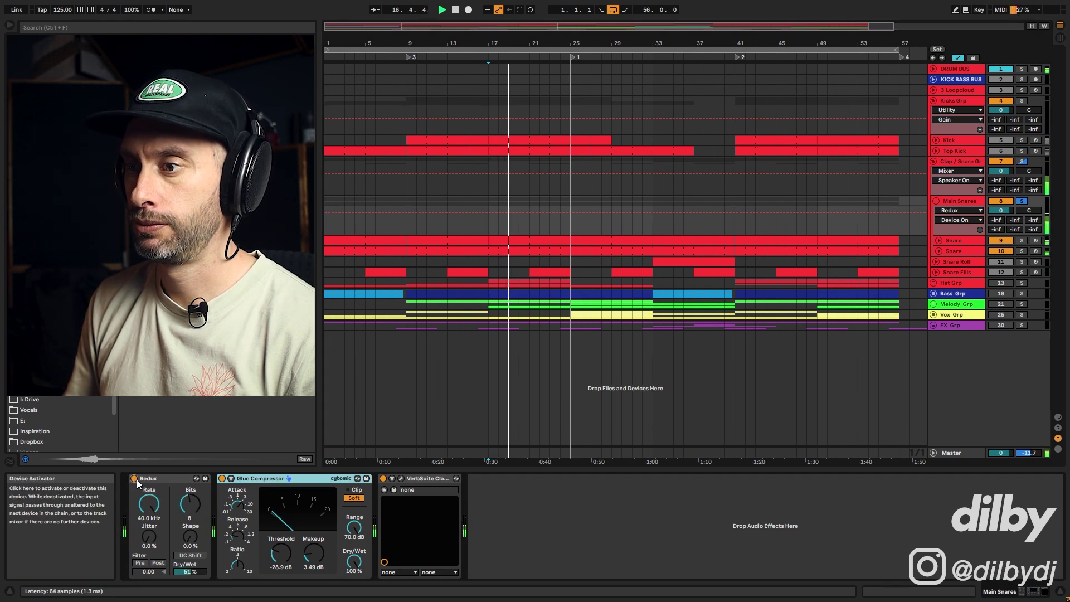
key("space")
Step: Audition the Main Snares with VerbSuite Classics and Glue Compressor bypassed, toggling Redux, and turn both effects back on
left_click(383, 479)
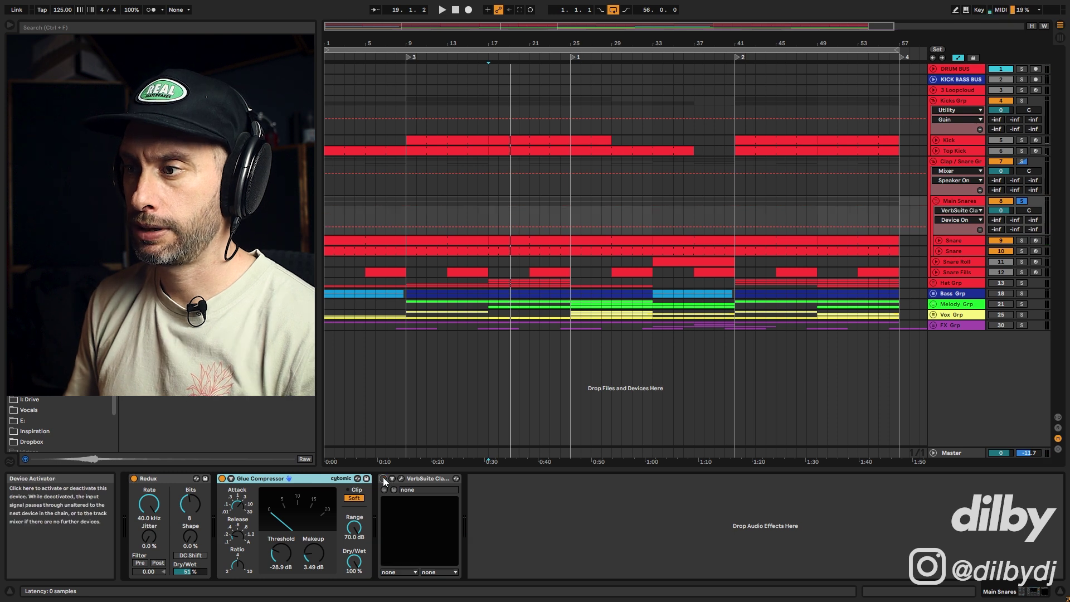
left_click(222, 478)
key("space")
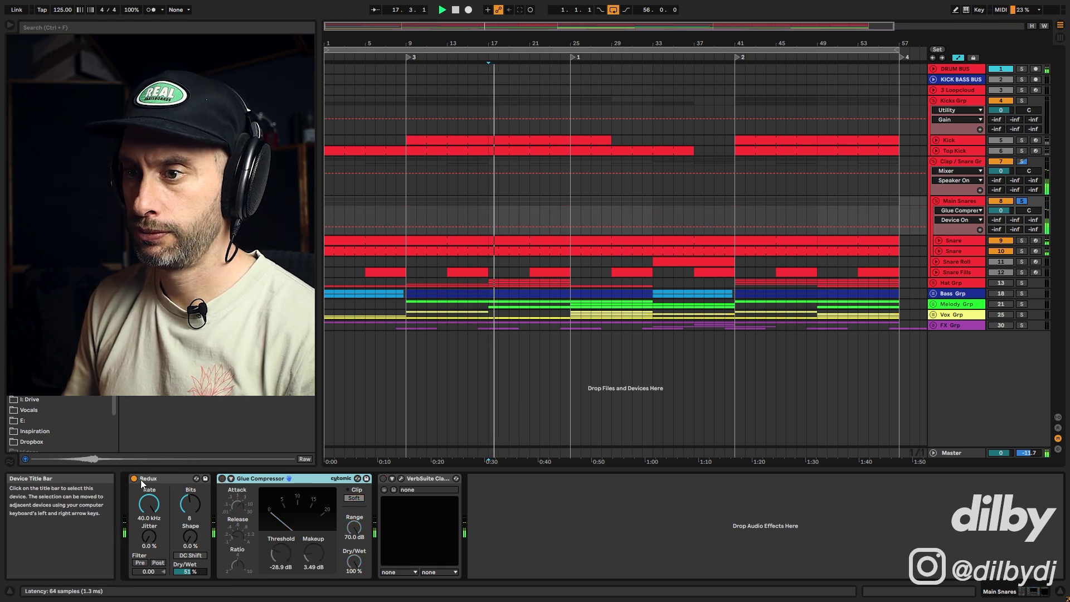
left_click(134, 479)
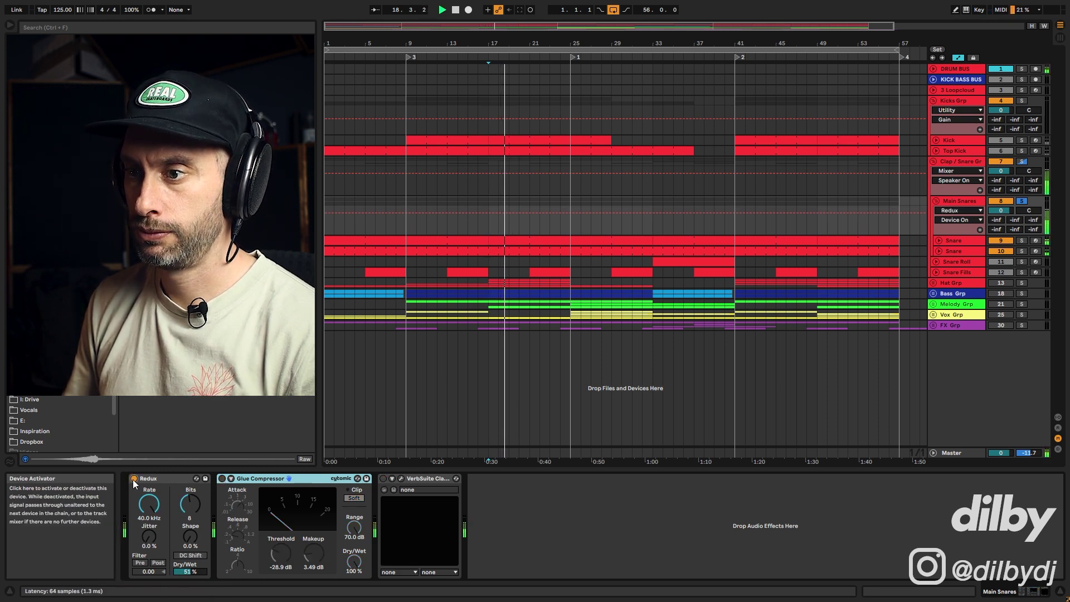
left_click(222, 479)
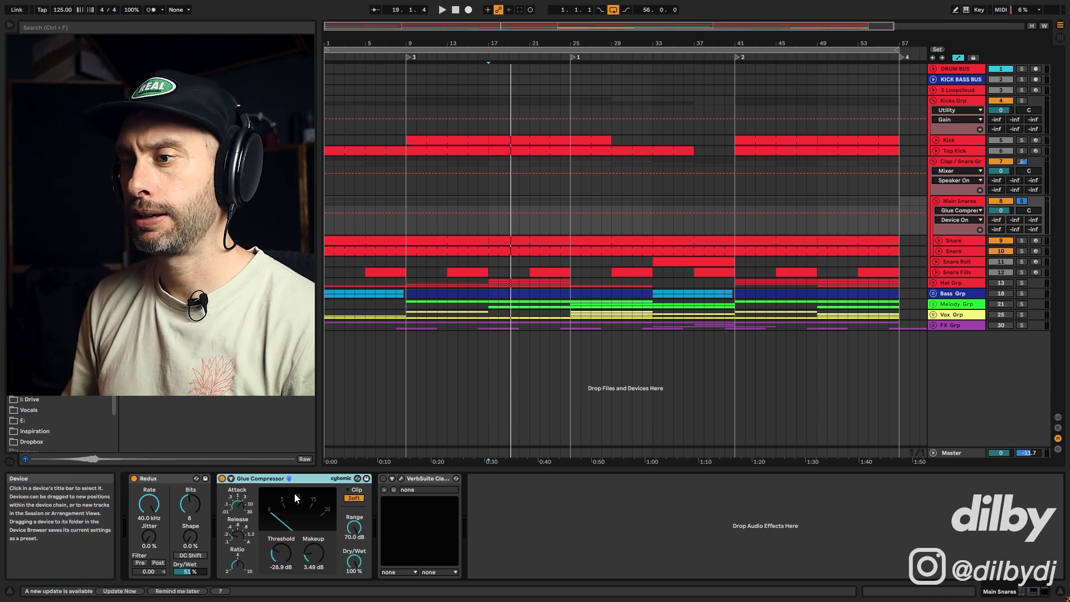
left_click(383, 478)
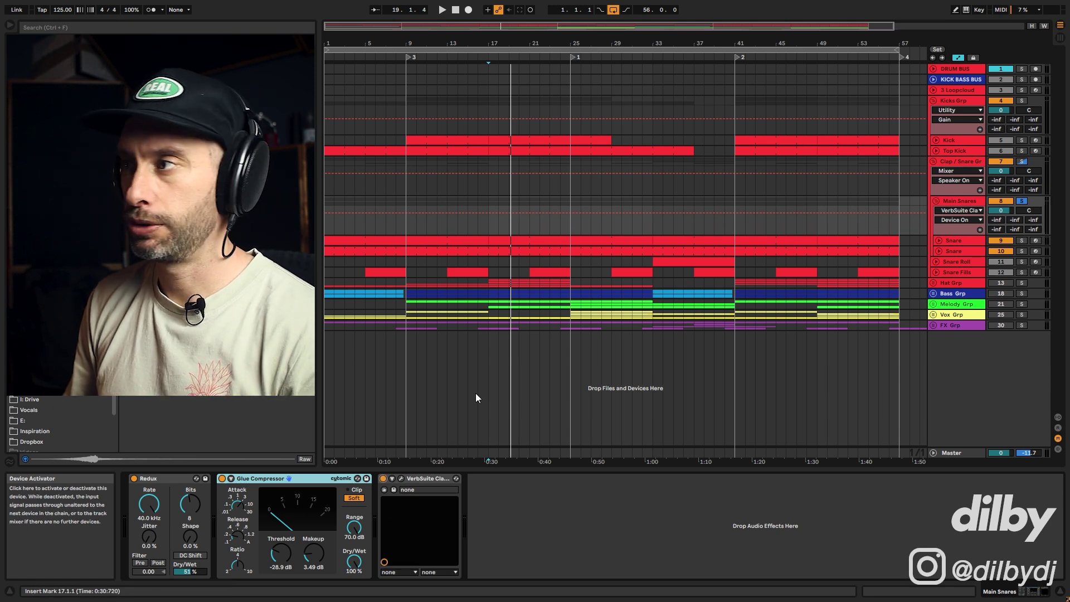
Step: Add the Kicks Grp to the solo and play it together with the Main Snares from bar 17
left_click(1022, 101)
key("space")
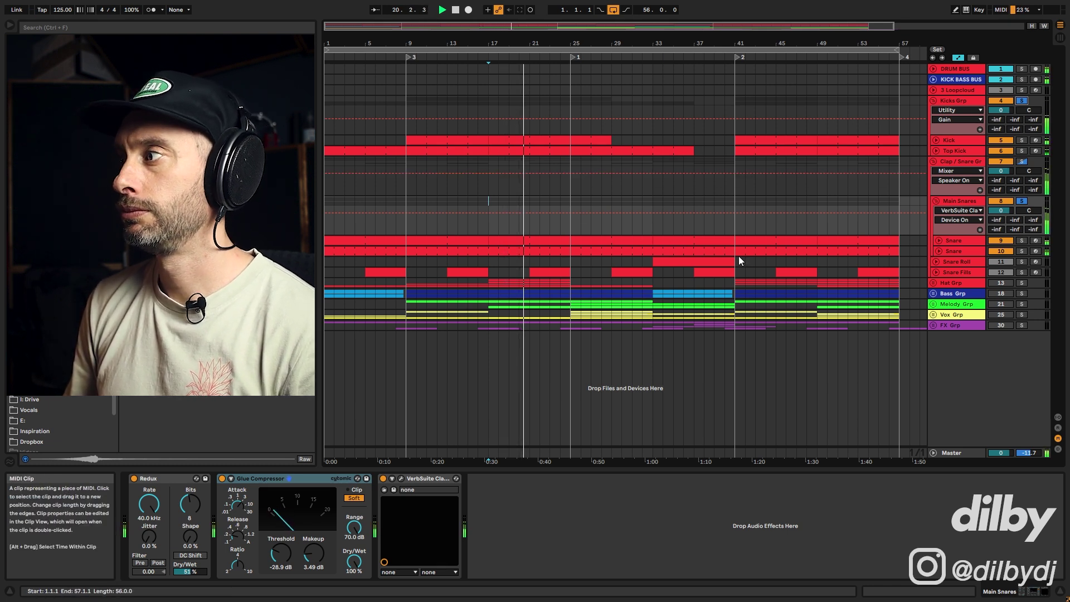
key("space")
Step: Solo the Snare Fills track, open its clip at bar 21, and play the fill pattern
left_click(953, 272)
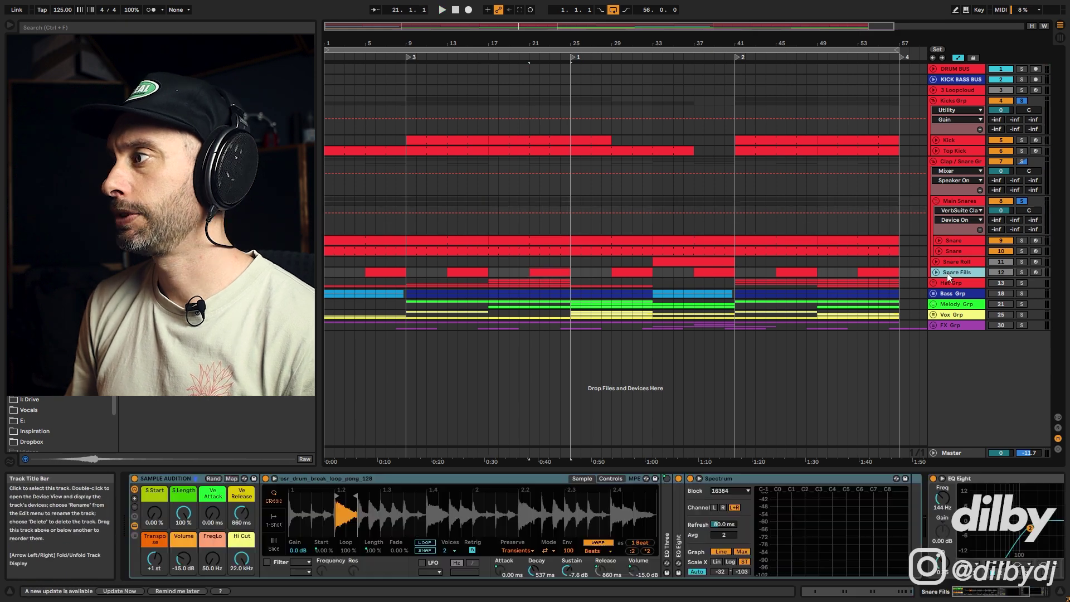
left_click(1022, 273)
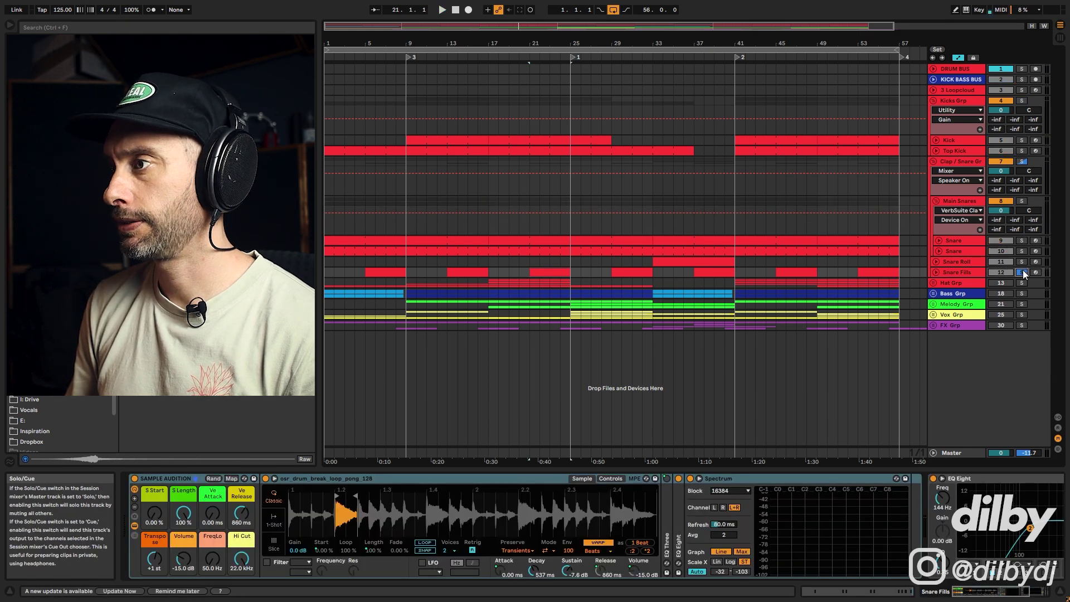
double_click(549, 273)
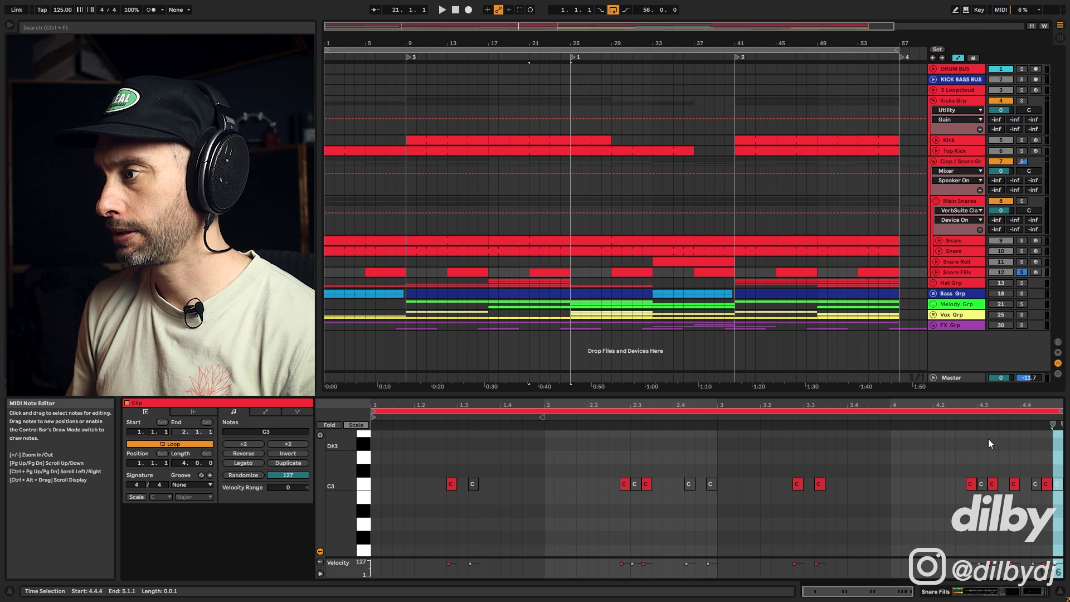
key("space")
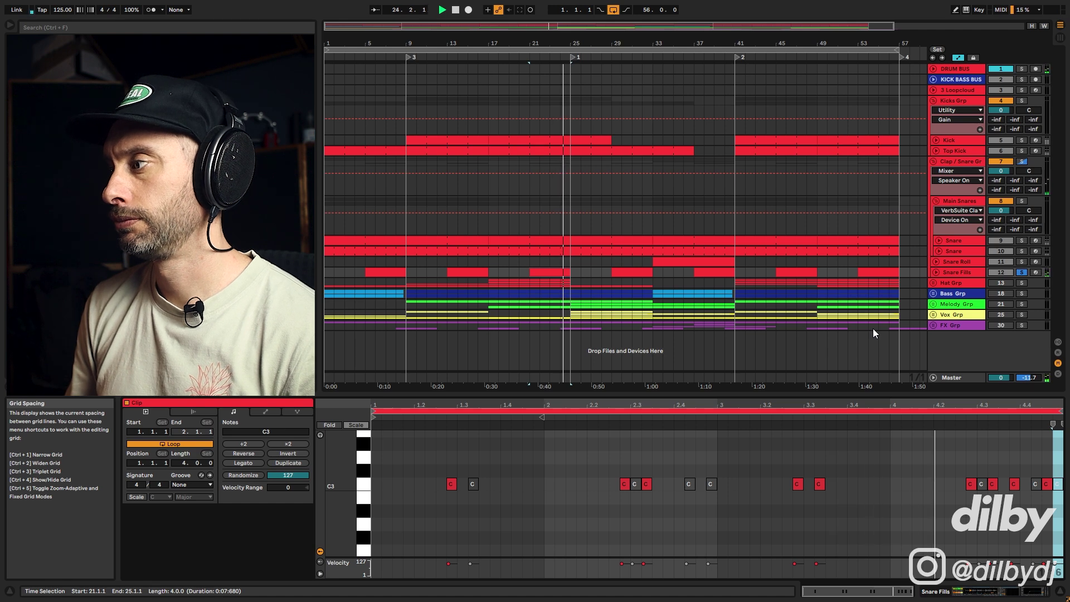
Step: Zoom in on the Snare Fills sample slice, unsolo the track, and audition the fills with the kicks and snares
key("shift+Tab")
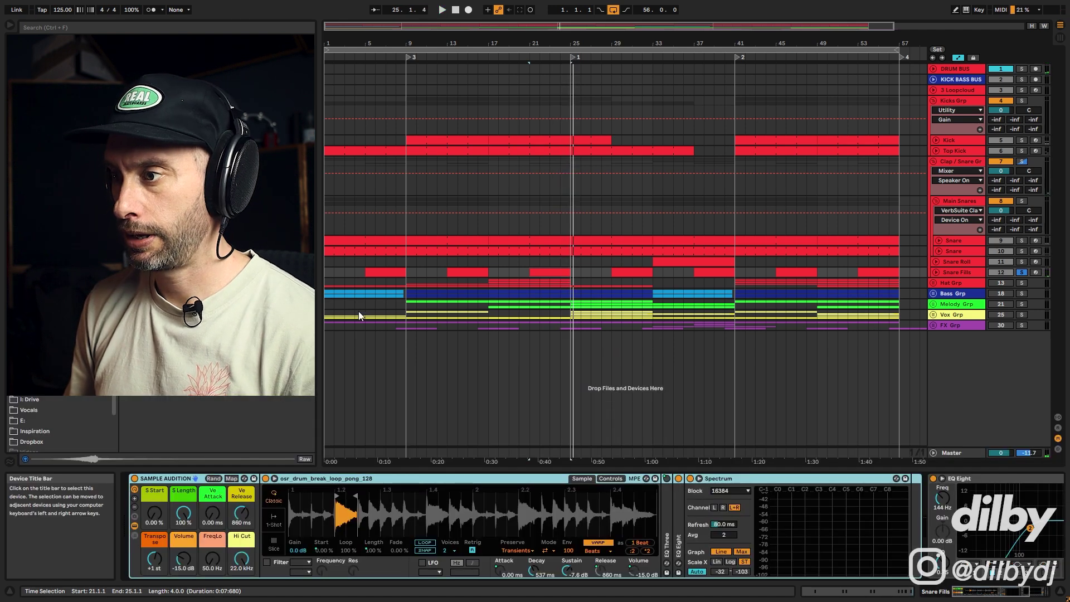
mouse_move(341, 512)
left_mouse_down()
mouse_move(341, 544)
mouse_move(341, 527)
left_mouse_up()
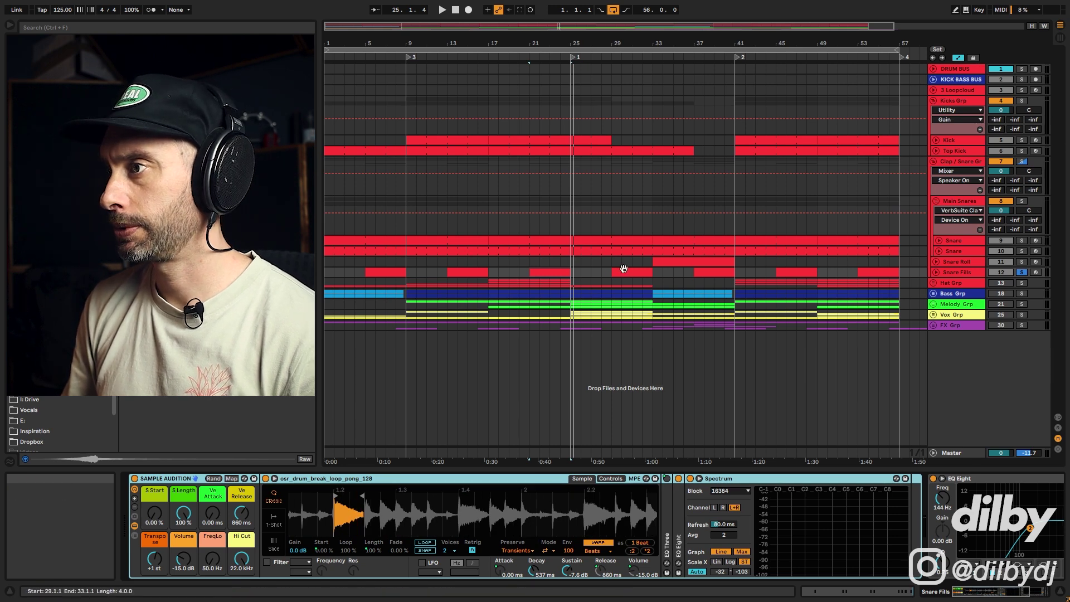
left_click(1020, 273)
key("space")
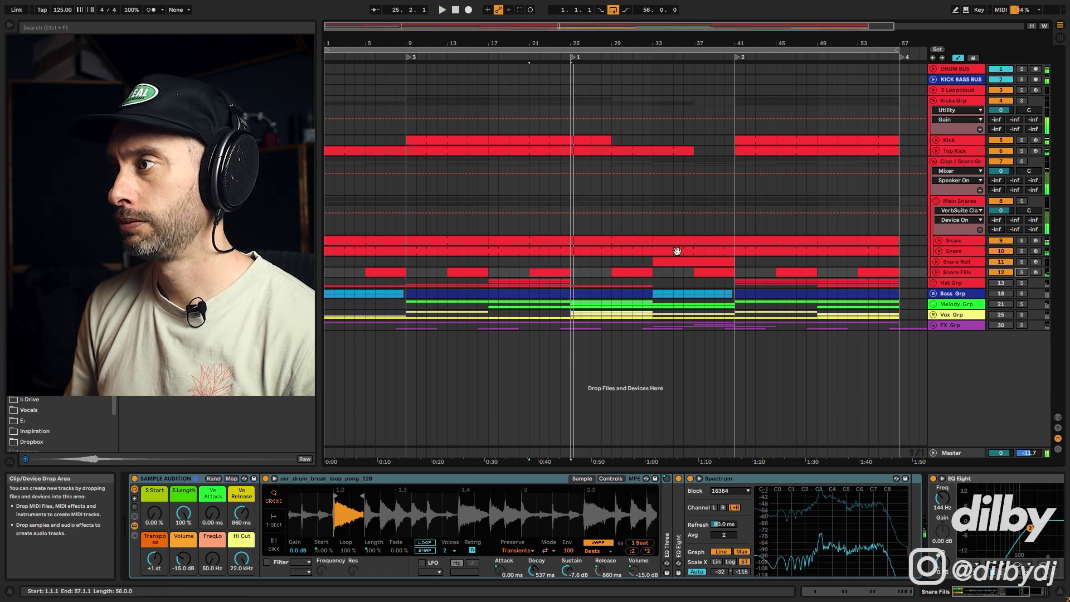
Step: Unfold and solo the Snare Roll track, and play it from bar 37
left_click(708, 263)
key("space")
left_click(936, 262)
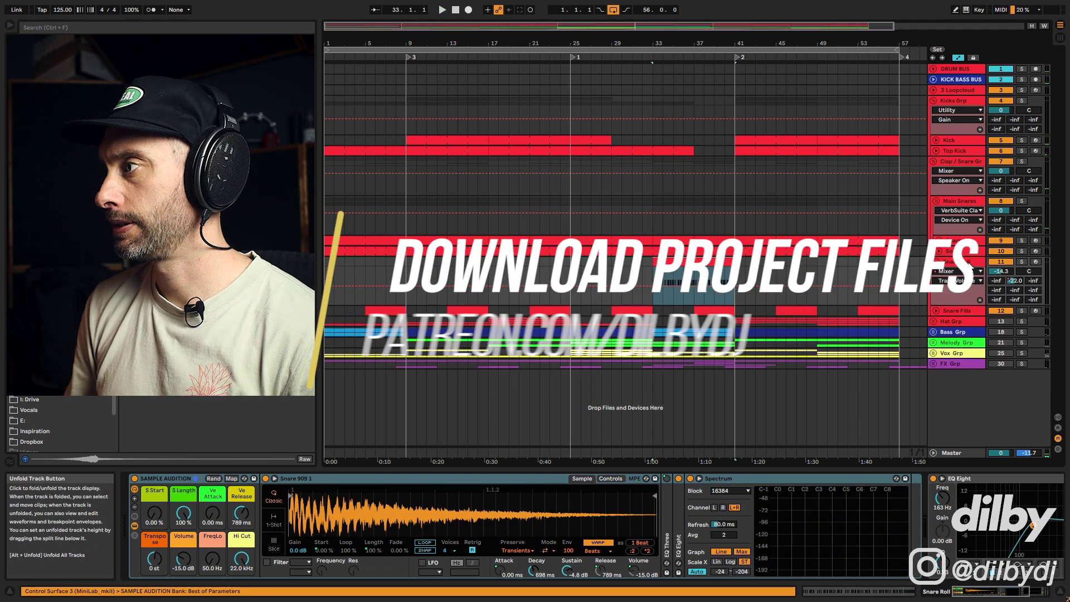
left_click(1022, 262)
left_click(695, 282)
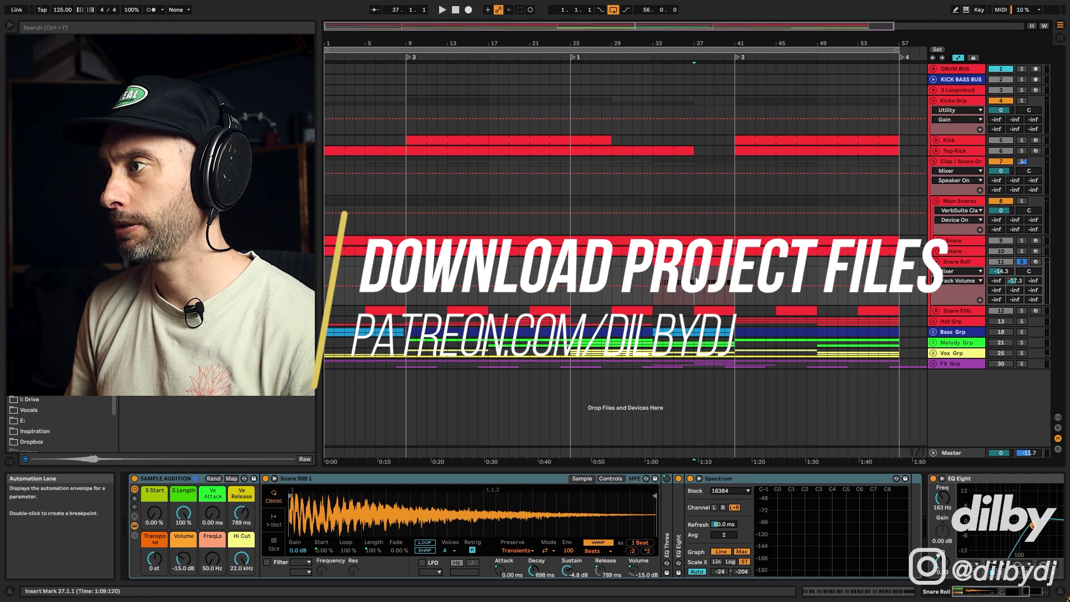
key("space")
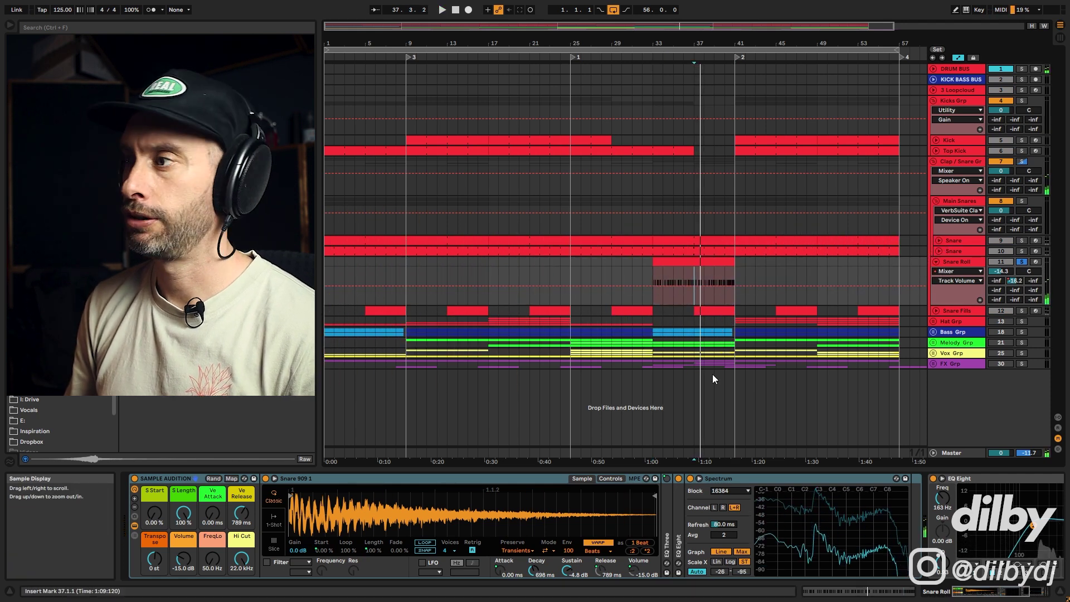
Step: Continue playing the Snare Roll while examining its clip's note pattern and Track Volume automation
key("space")
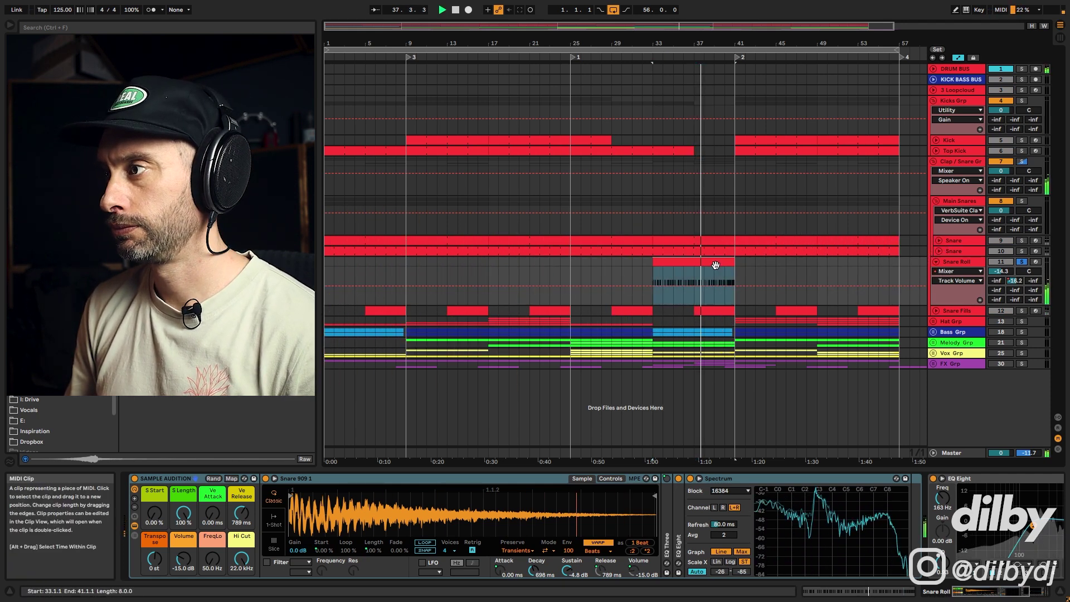
double_click(727, 273)
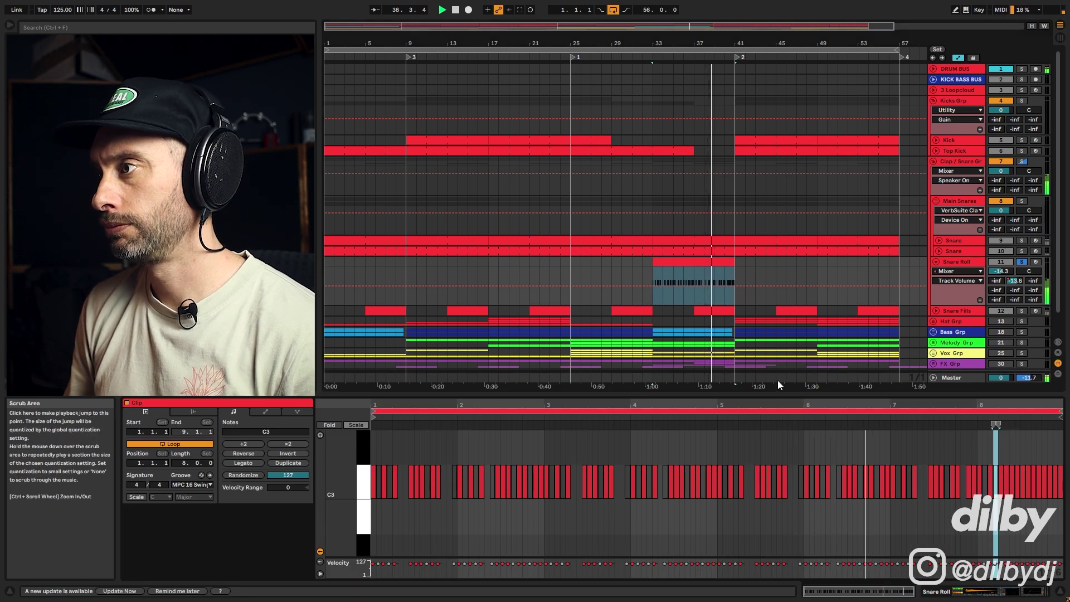
left_click(1016, 282)
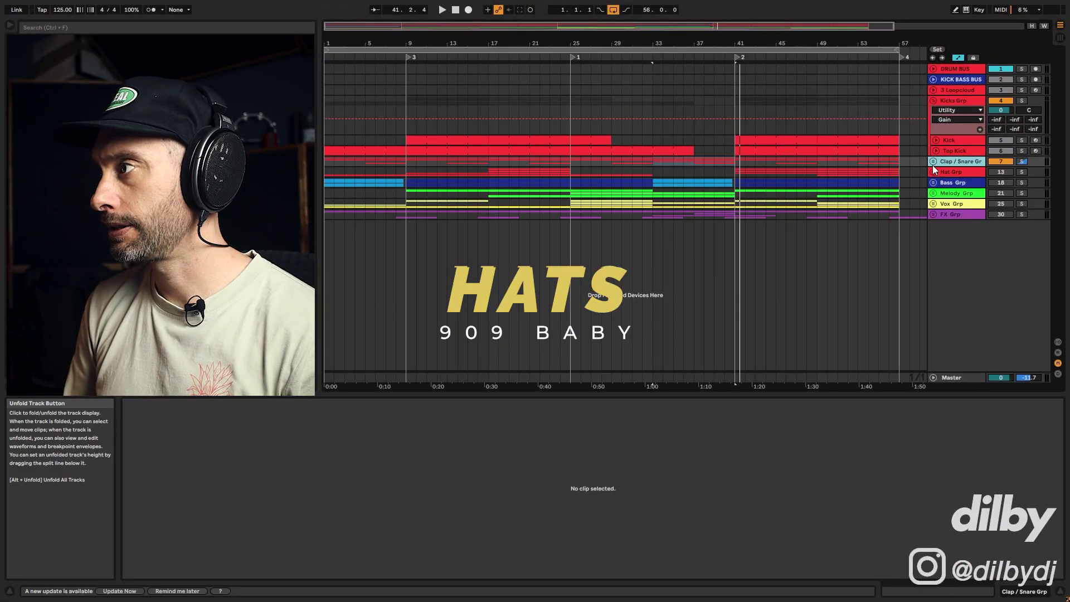
Step: Unfold the Hat Grp and open the funky-break-think-tambourine clip at bar 1 on the Truth Break Tams track
left_click(934, 173)
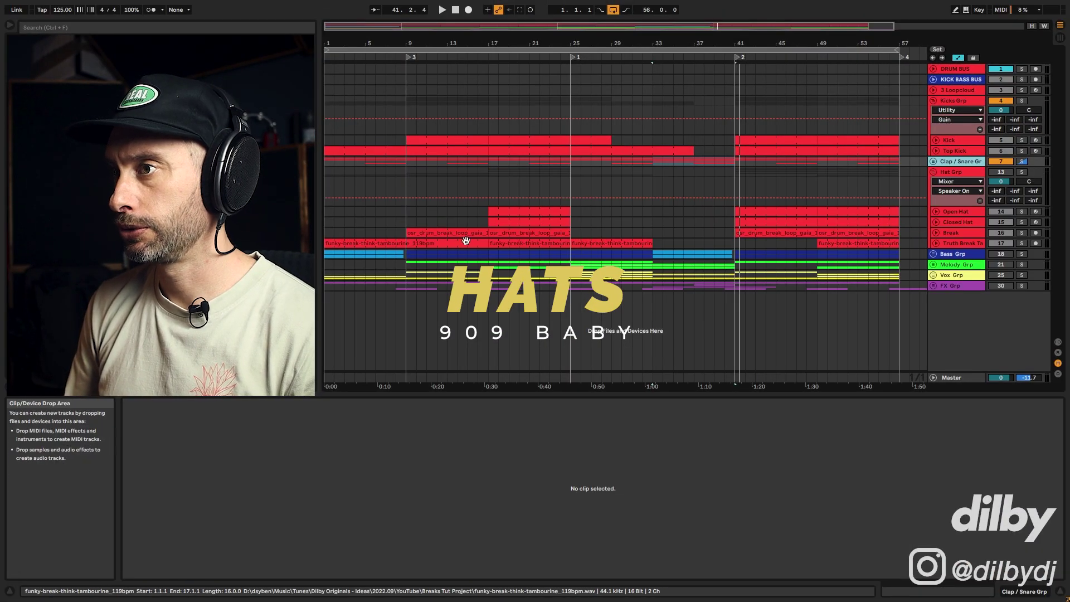
left_click(372, 243)
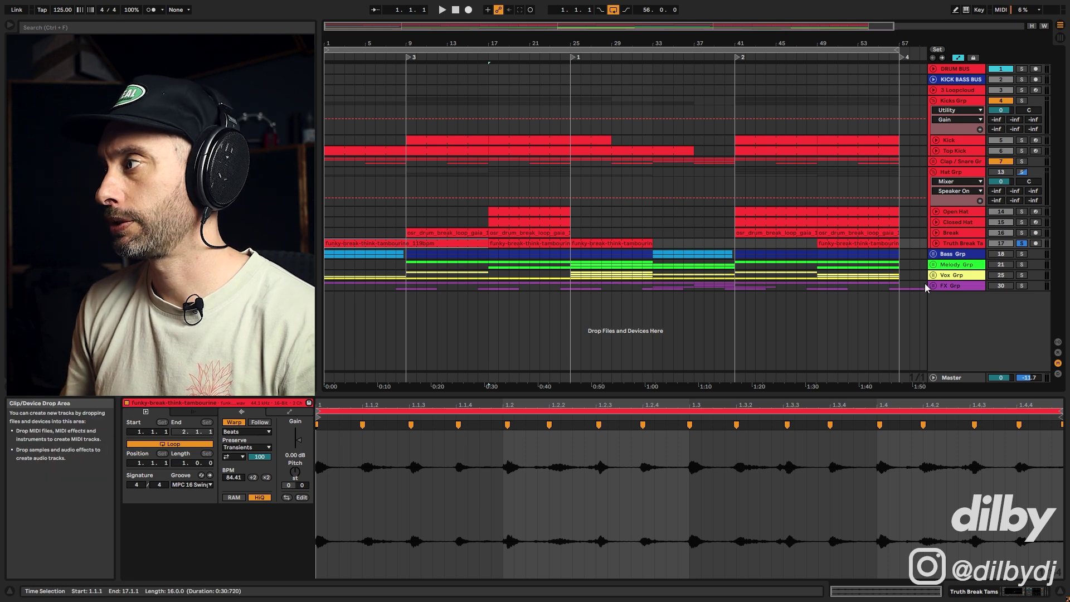
Step: Play the tambourine loop from bar 1, activate Hat Grp, and unsolo Truth Break Tams to hear it with the other tracks
key("space")
left_click(991, 173)
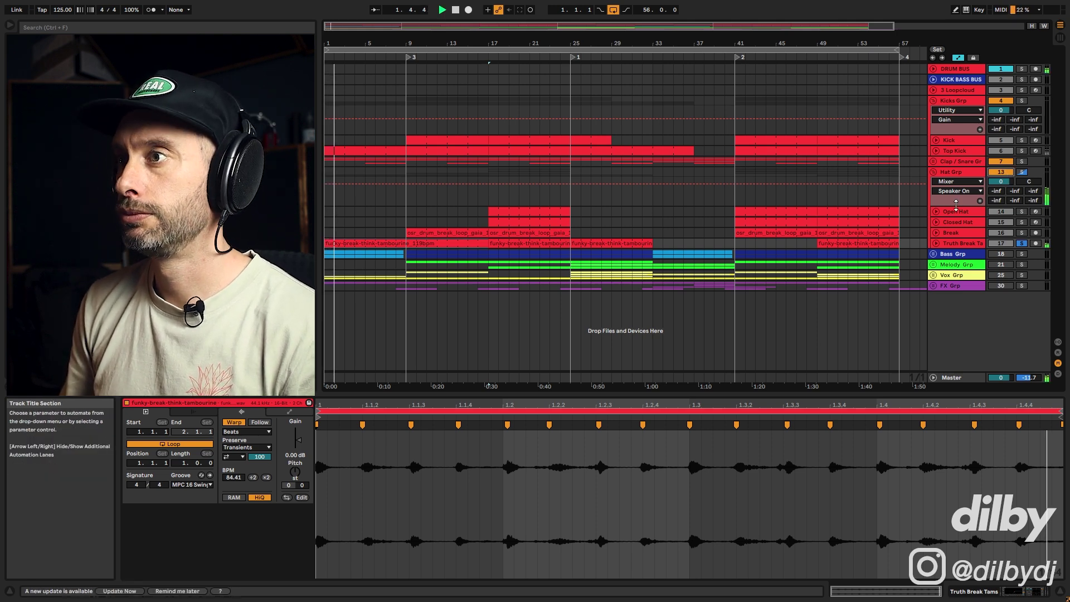
left_click(1023, 246)
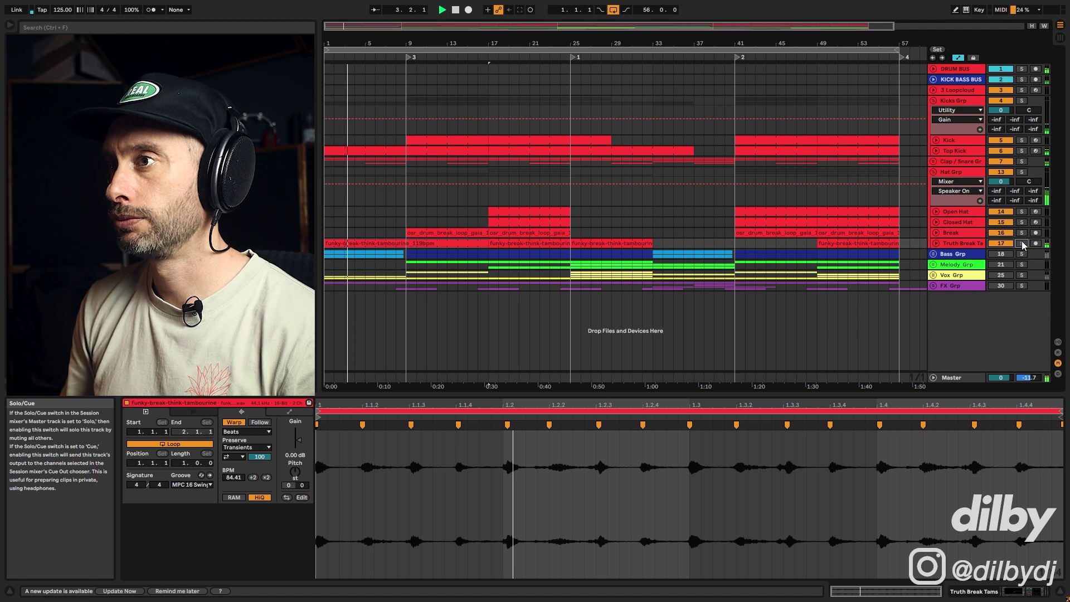
Step: Solo the Break track, open its drum break loop clip at bar 9, and play it
double_click(408, 58)
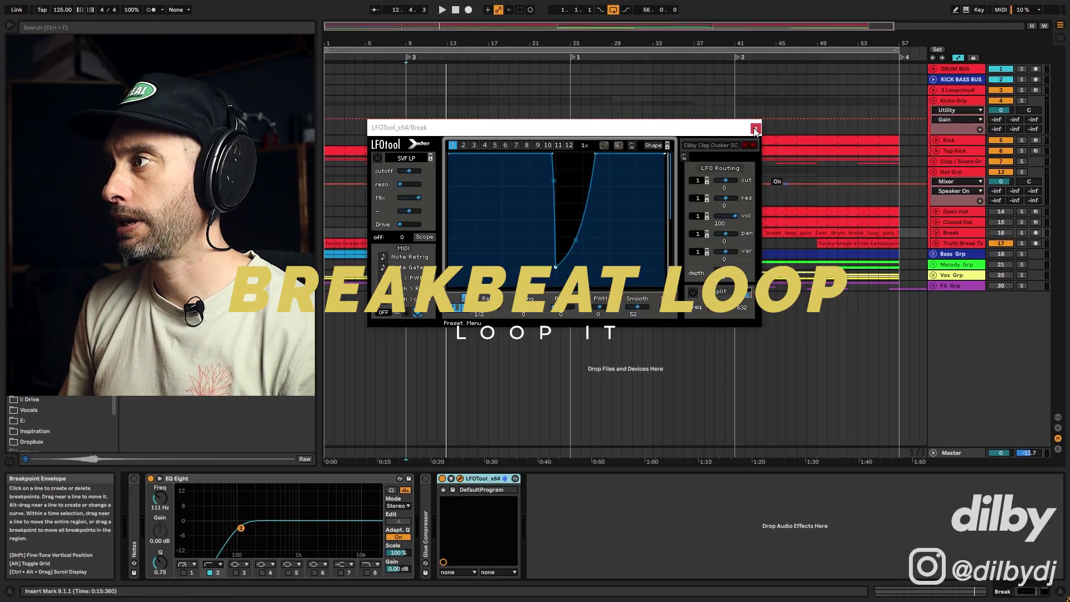
left_click(756, 127)
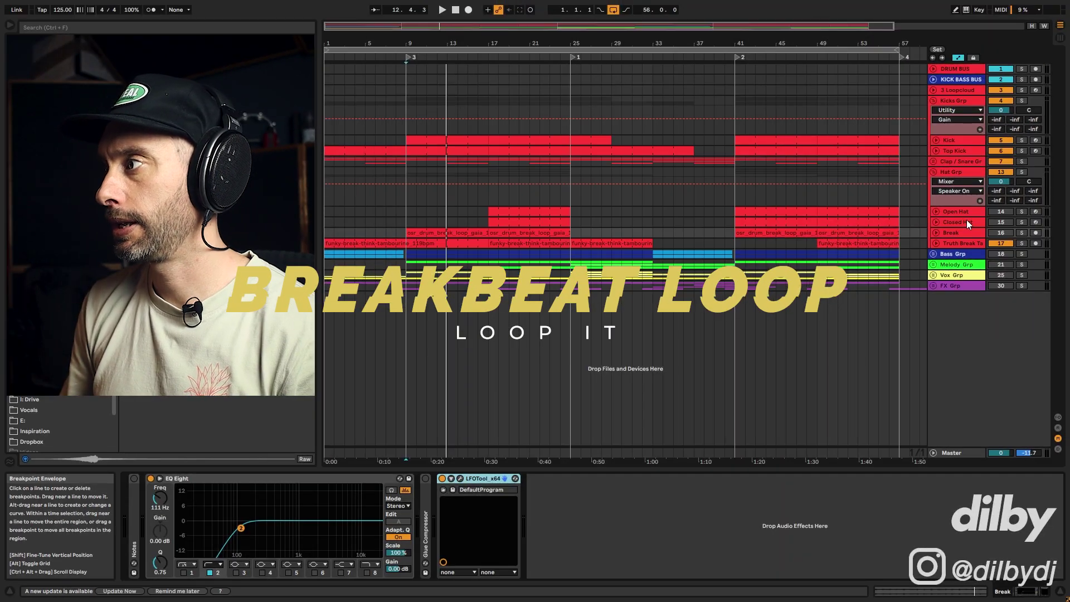
left_click(1022, 233)
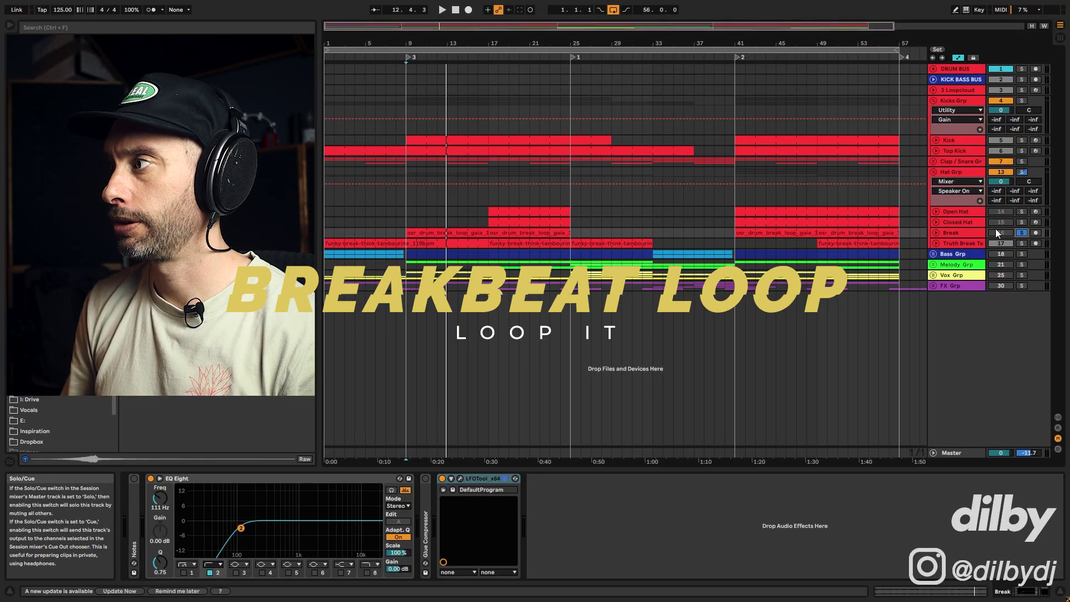
left_click(467, 233)
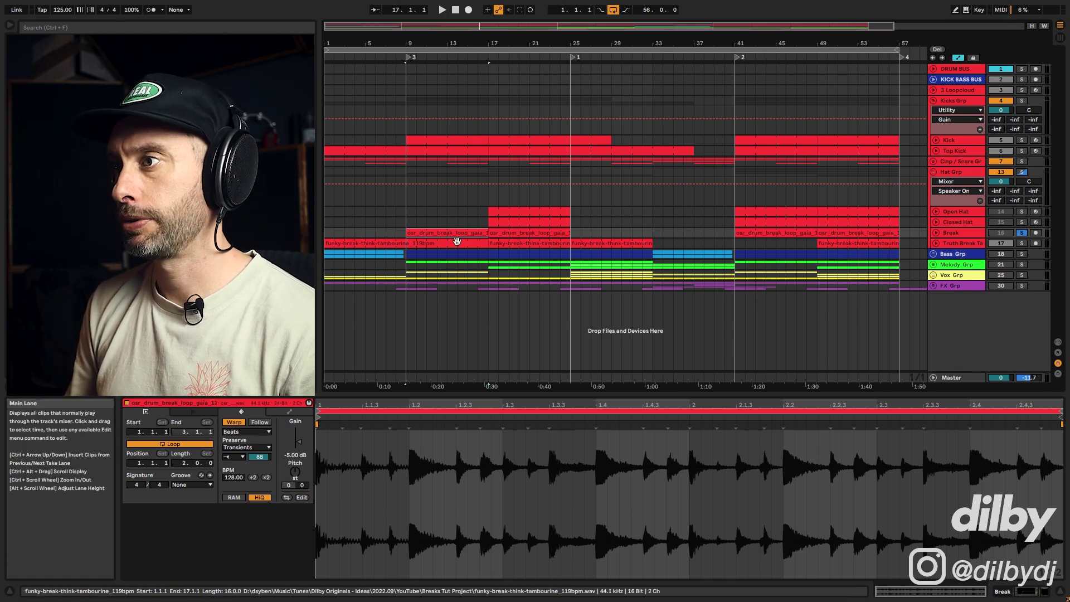
key("space")
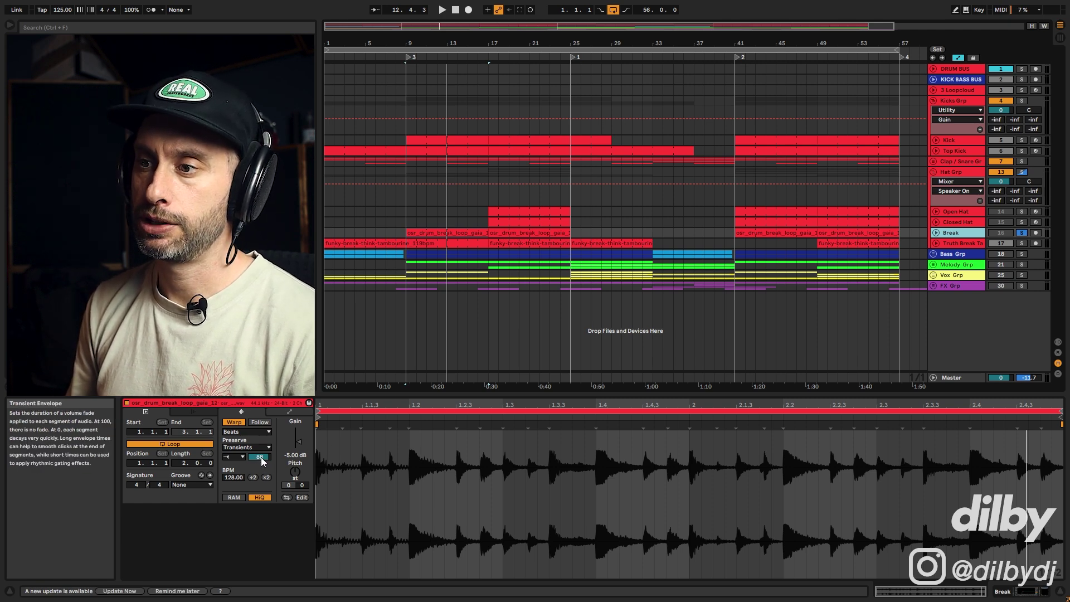
Step: Try the Break clip's Transient Envelope at 100 during playback, and undo the change
key("space")
left_click_drag(262, 461, 267, 446)
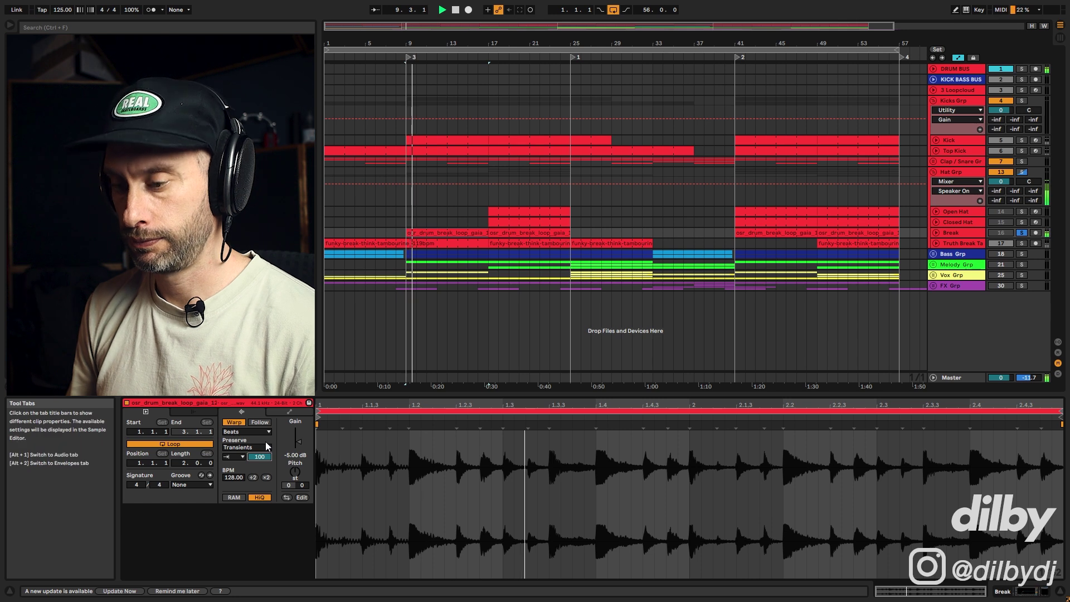
key("ctrl+z")
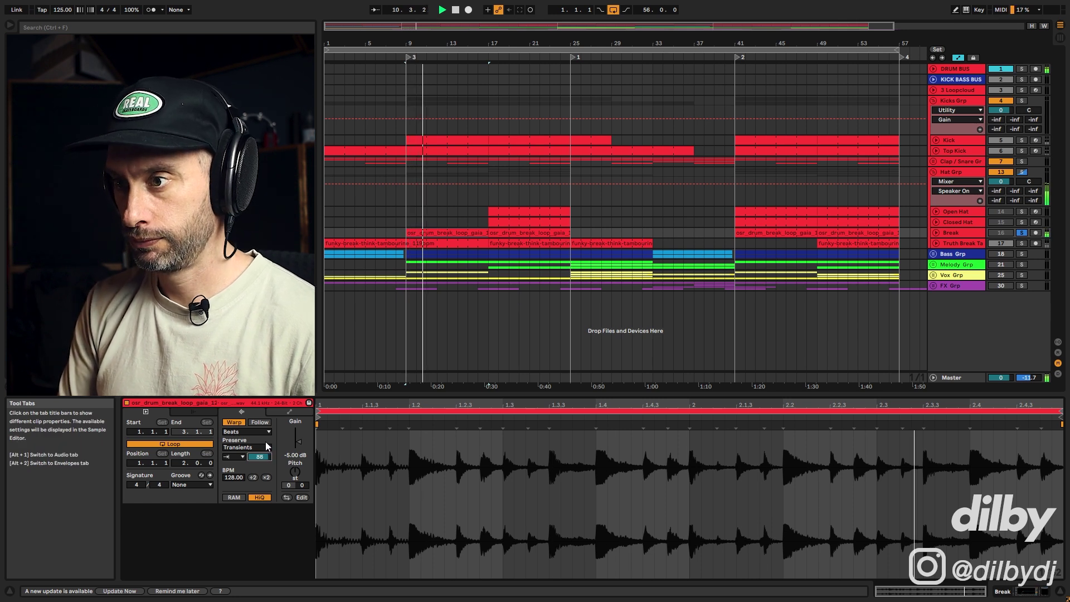
mouse_move(262, 457)
left_mouse_down()
mouse_move(263, 480)
mouse_move(262, 460)
left_mouse_up()
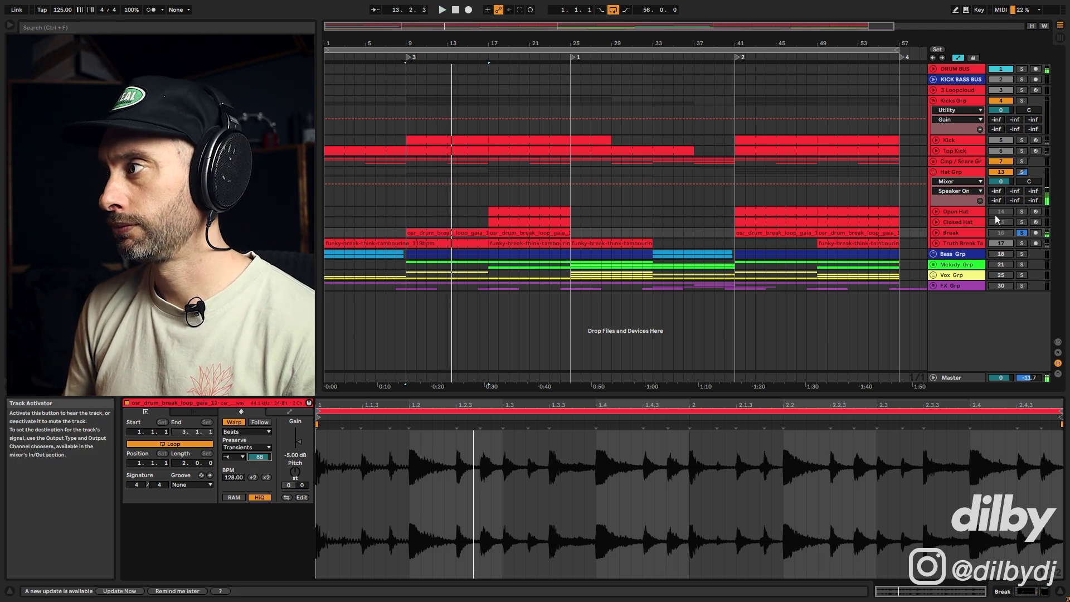
Step: Show the Break track's effects and open its LFOTool window to examine the volume ducking curve
double_click(951, 233)
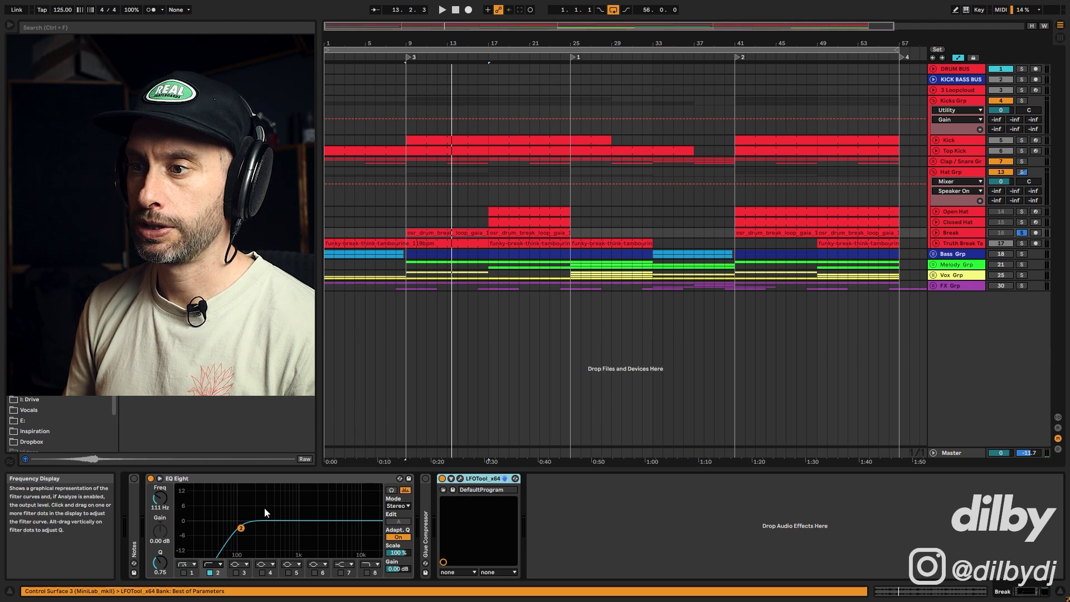
left_click(460, 478)
left_click_drag(532, 122, 564, 122)
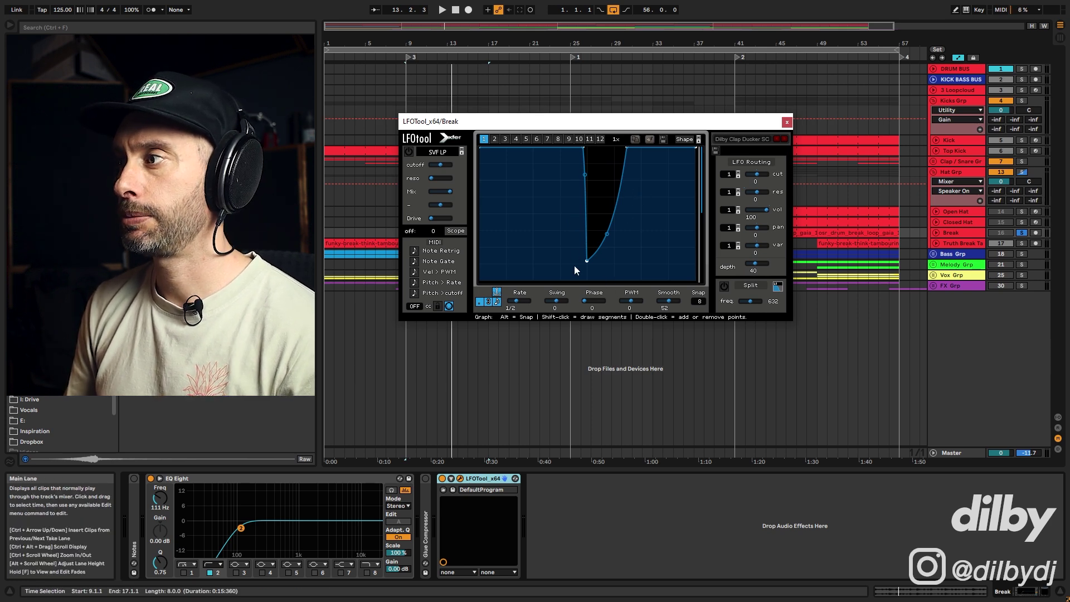
Step: Solo Clap / Snare Grp together with Break, compare playback with LFOTool on and off, and close the LFOTool window
left_click(1022, 162, "ctrl")
key("space")
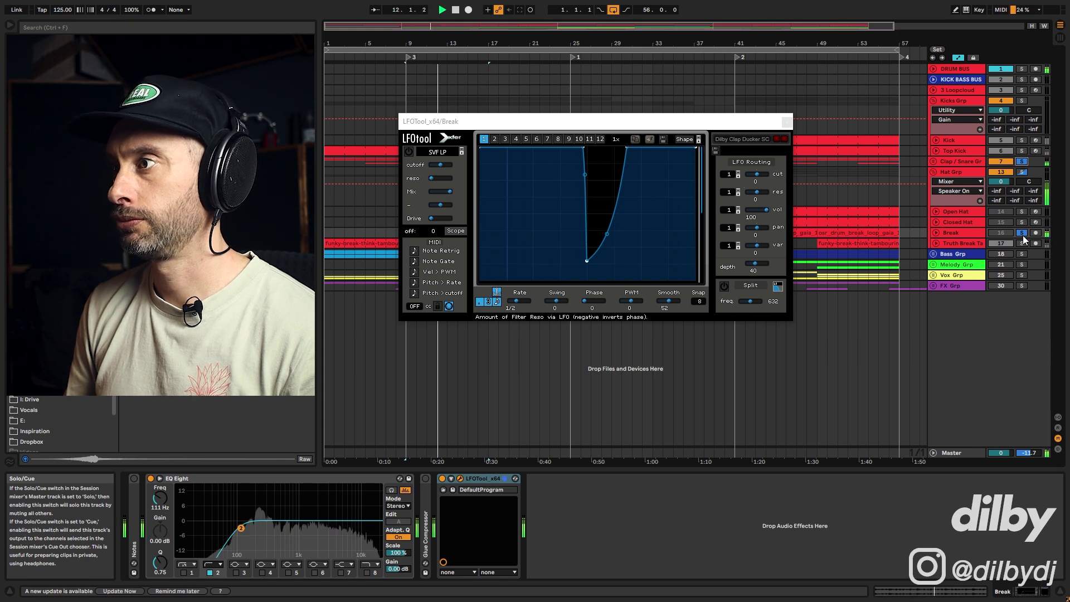
key("space")
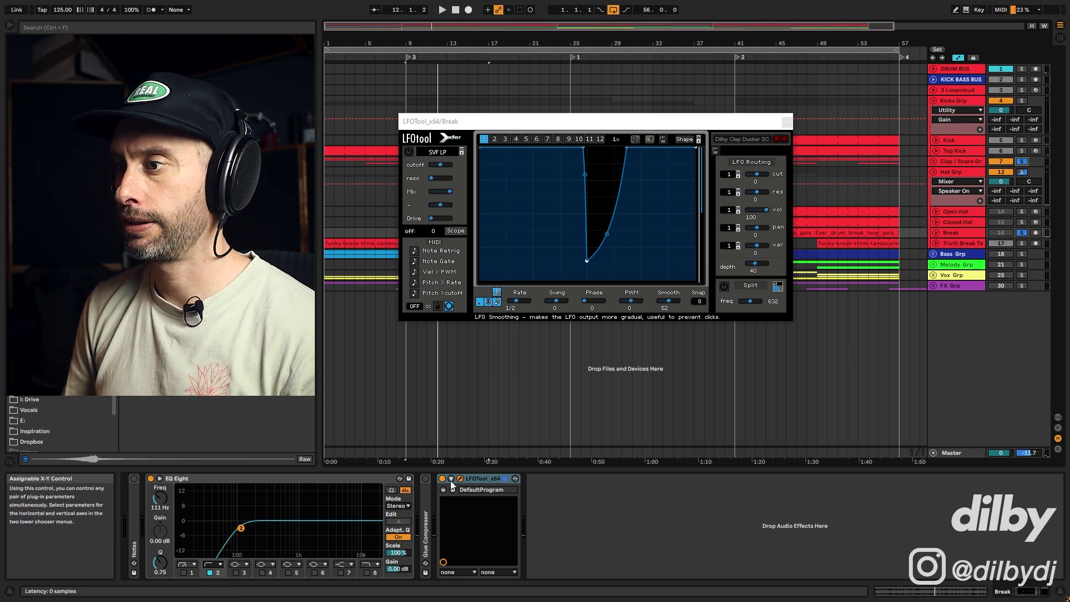
key("space")
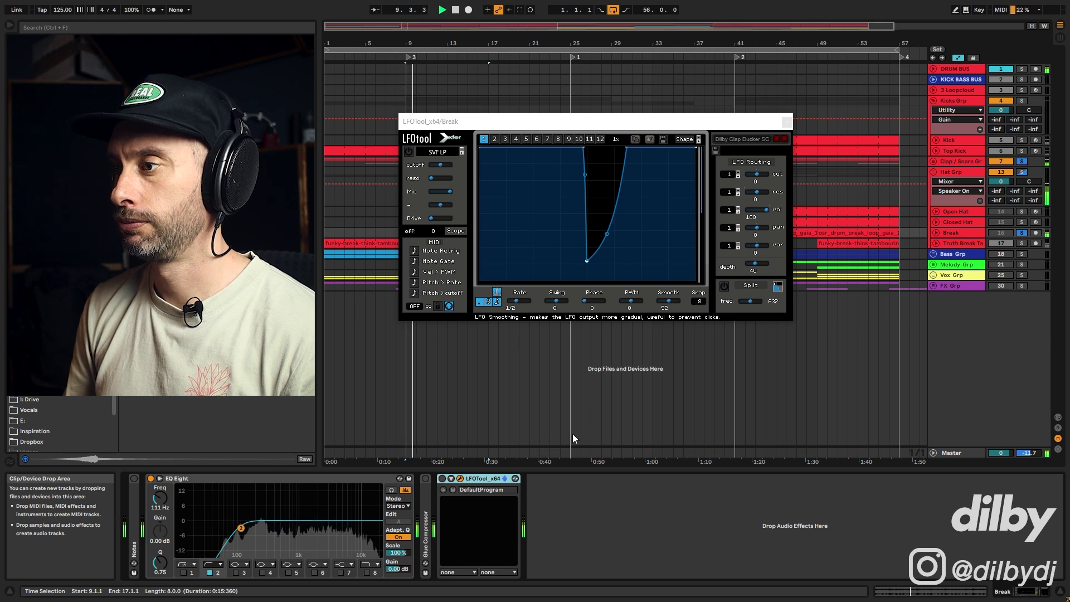
left_click(443, 479)
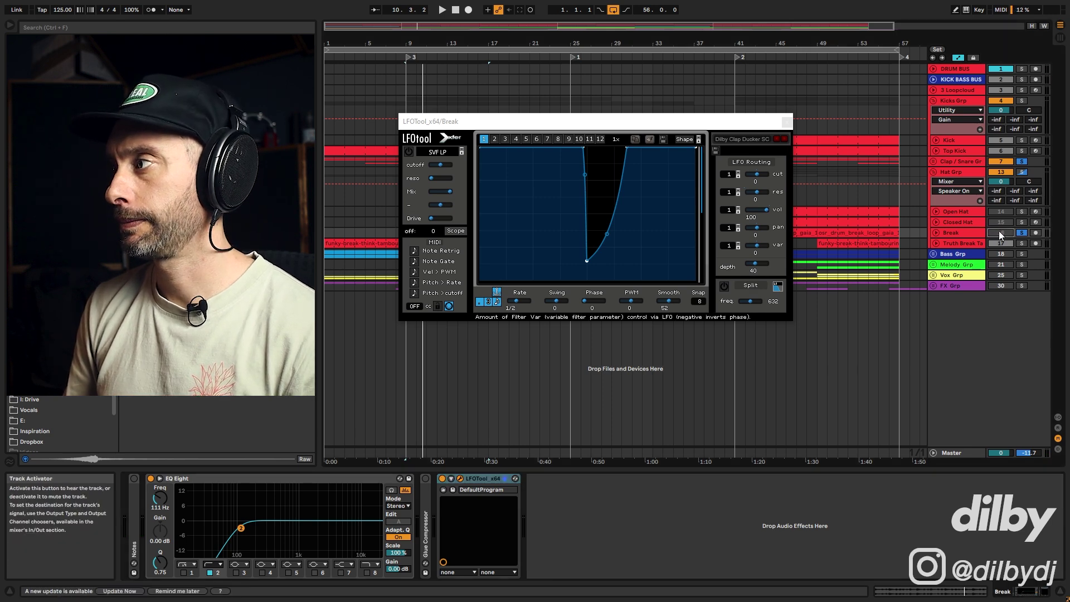
left_click(787, 123)
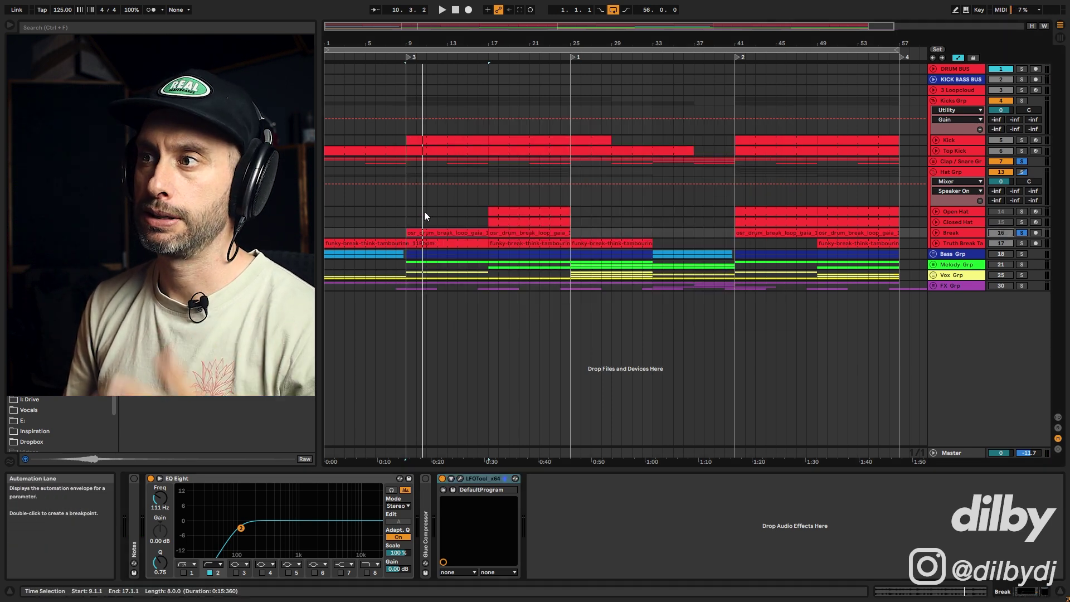
Step: Play the full drums from bar 9, and briefly unfold Clap / Snare Grp to look over its tracks
left_click(407, 200)
key("space")
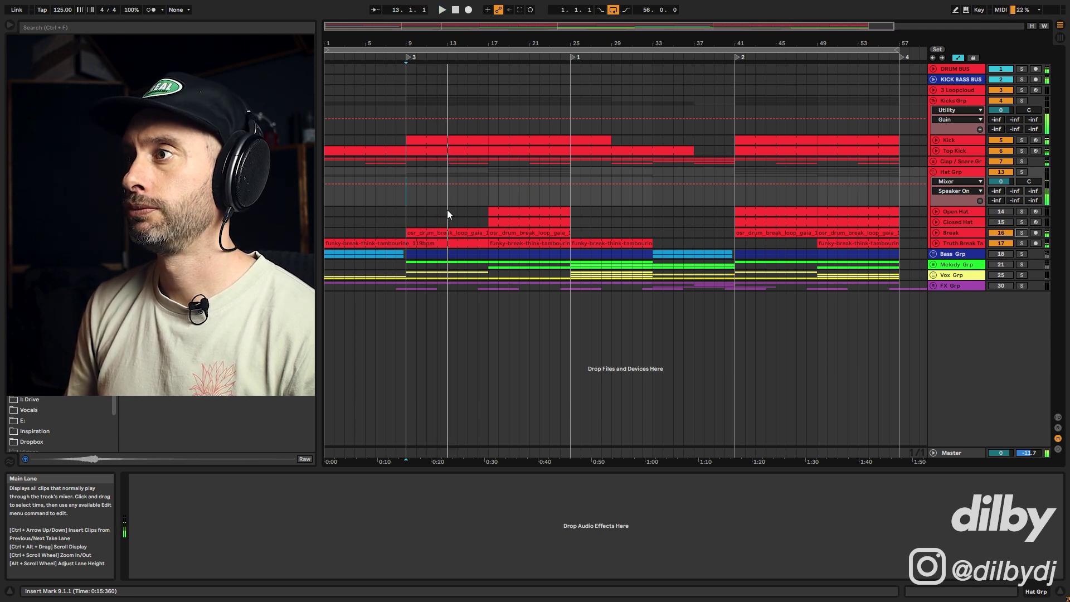
left_click(934, 161)
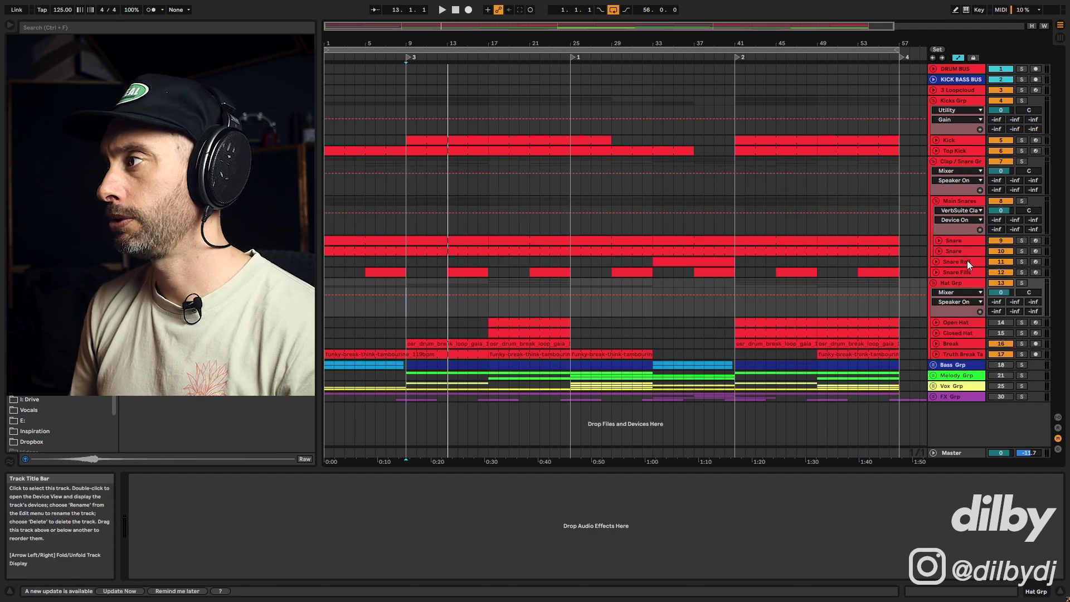
left_click(934, 161)
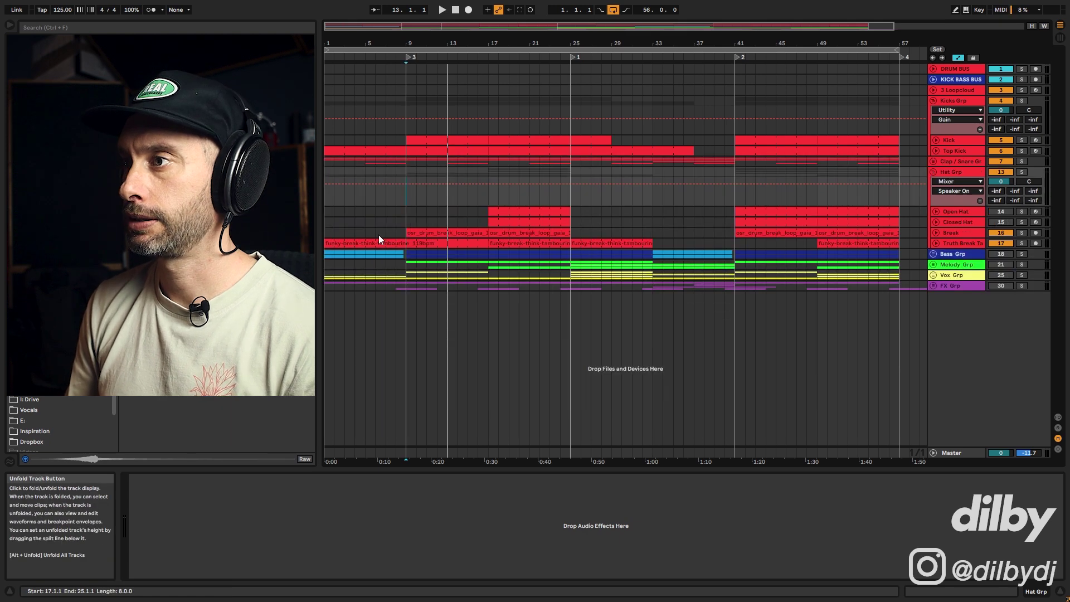
Step: Inspect the Open Hat clip at bar 17 and the track's OpenHH 909 sample and effects
left_click(490, 233)
left_click(962, 212)
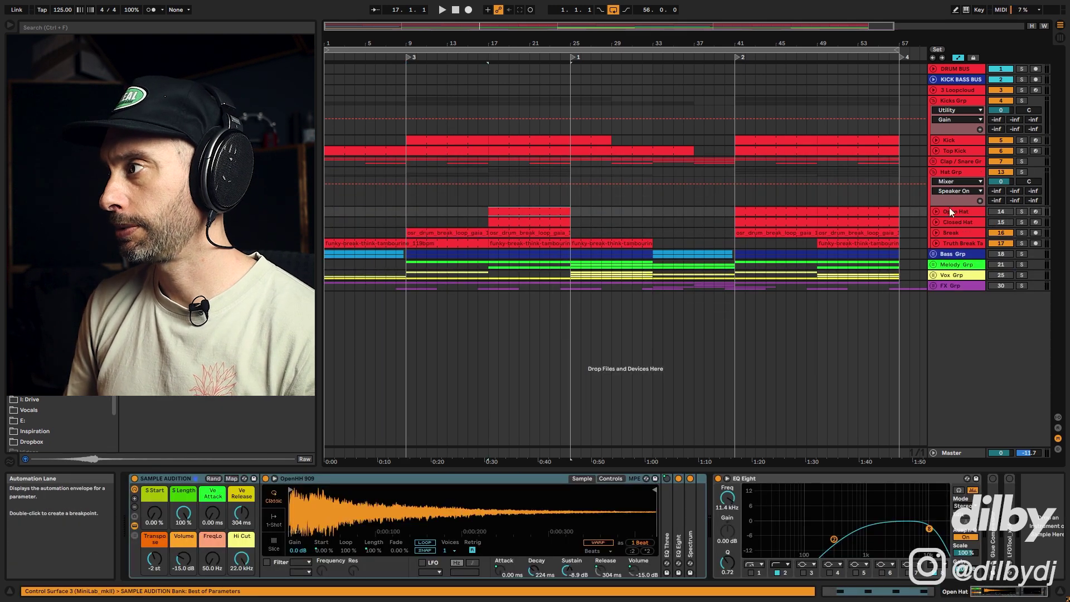
left_click(560, 211)
key("shift+Tab")
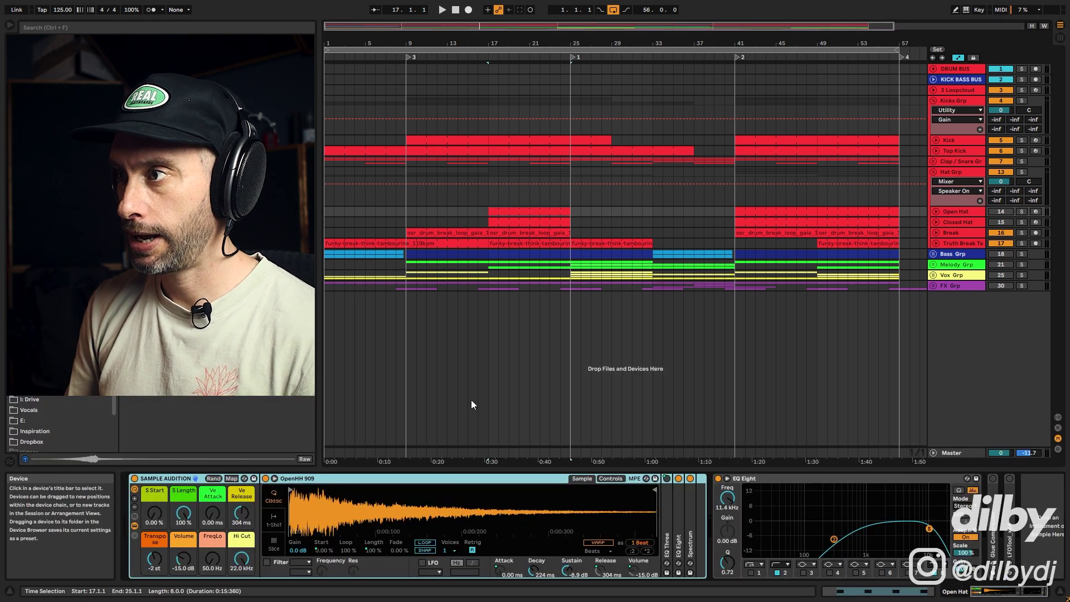
Step: Open the Closed Hat clip at bar 17, and play both hat tracks soloed together with Kicks Grp
left_click(528, 223)
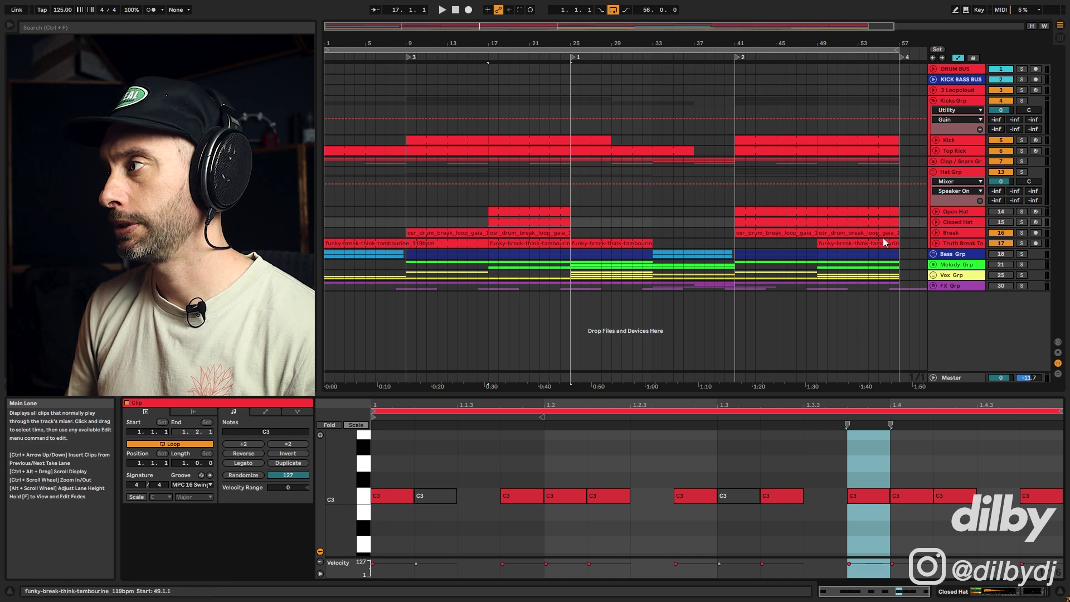
left_click(1023, 211)
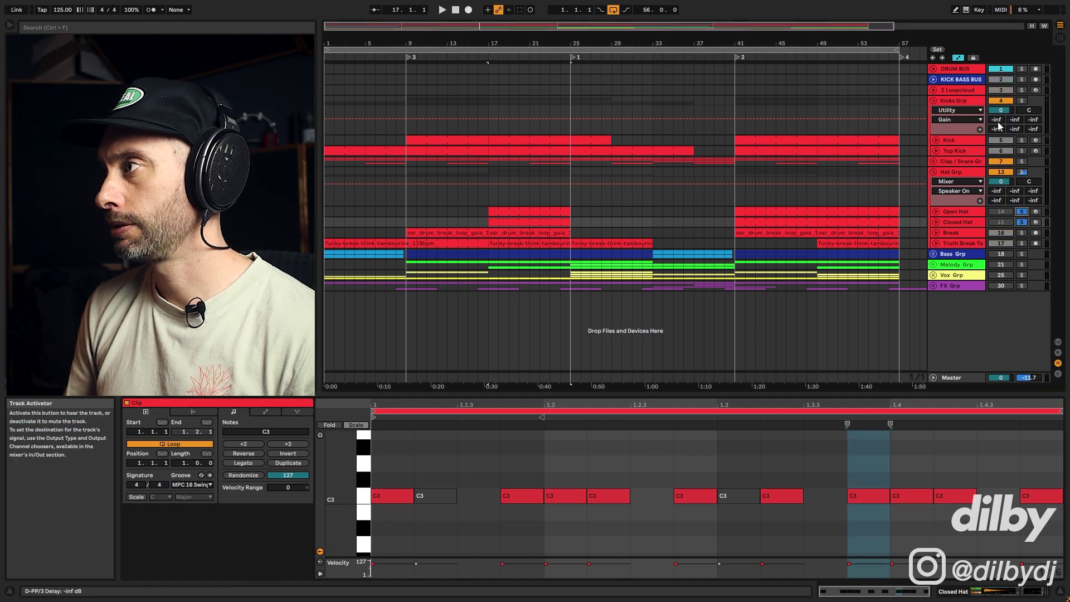
key("space")
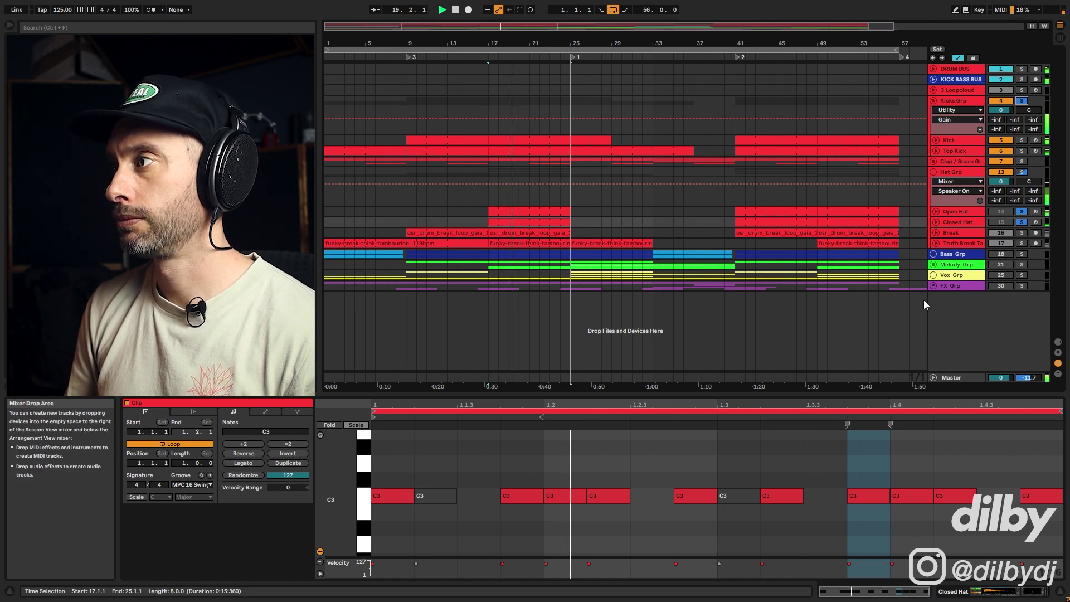
Step: Unfold Closed Hat, audition it with the D-PP/3 Delay send at -inf, and undo the send change
left_click(938, 222)
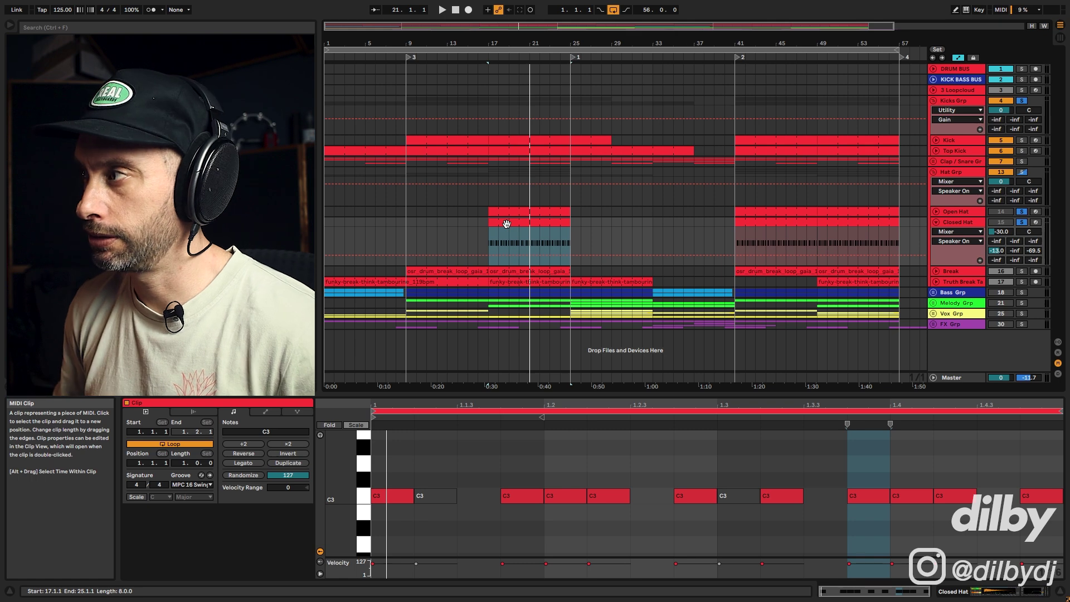
double_click(996, 252)
key("space")
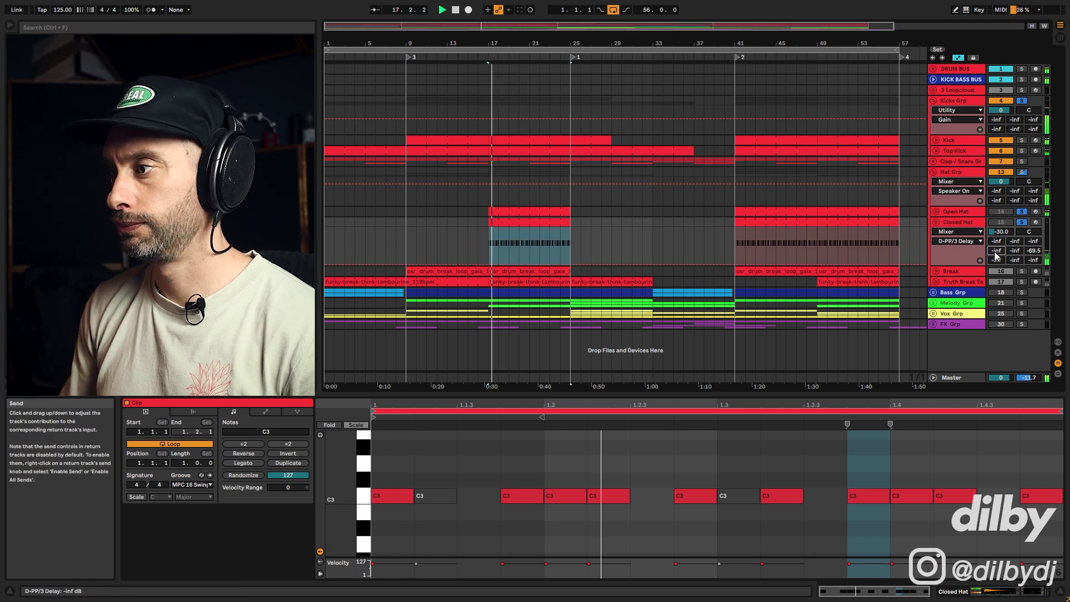
key("ctrl+z")
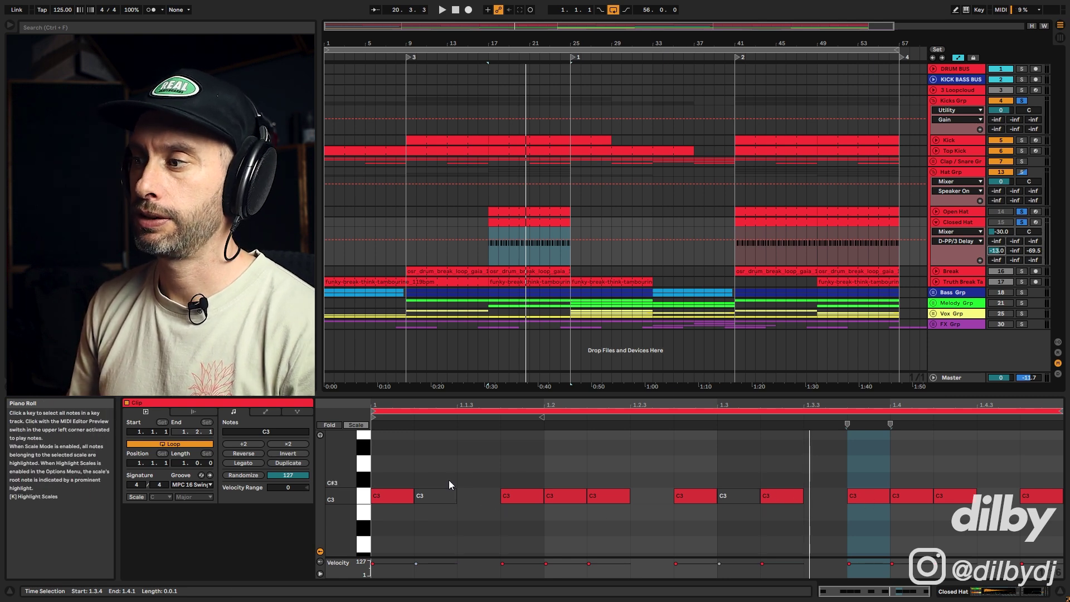
Step: Play all the drum layers together from bar 17 with the hats unsoloed
left_click(489, 213)
key("space")
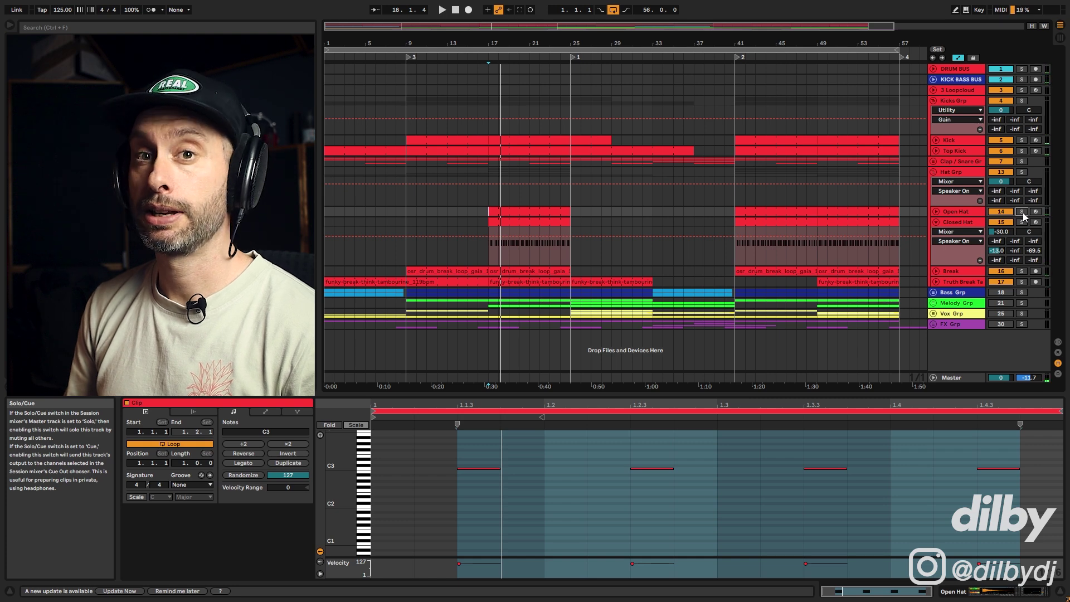
key("space")
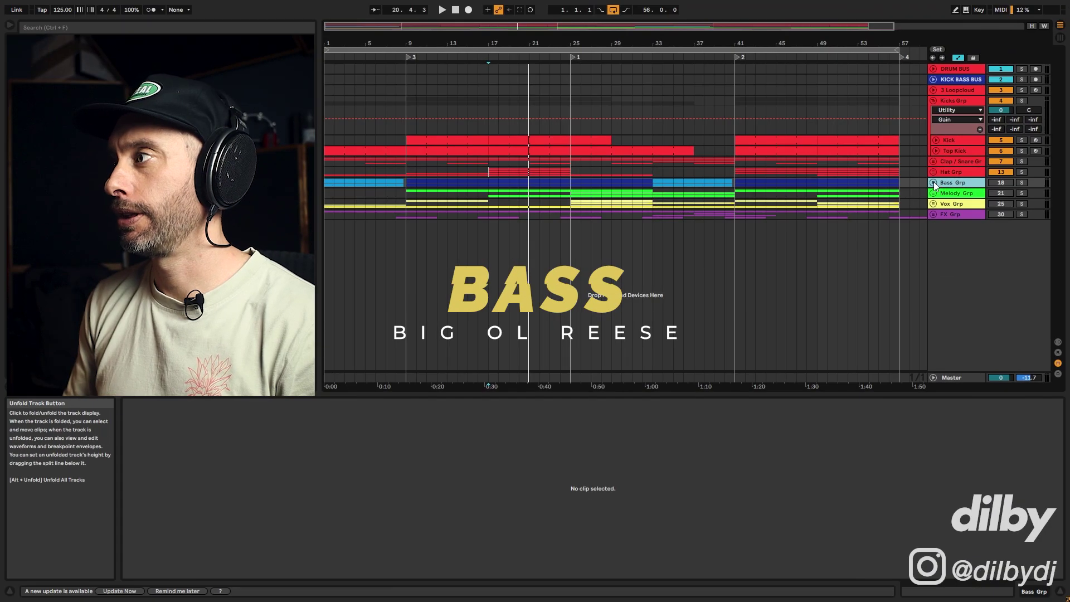
Step: Unfold the Bass Grp and open the Reese clip at bar 9 to examine its notes
left_click(934, 181)
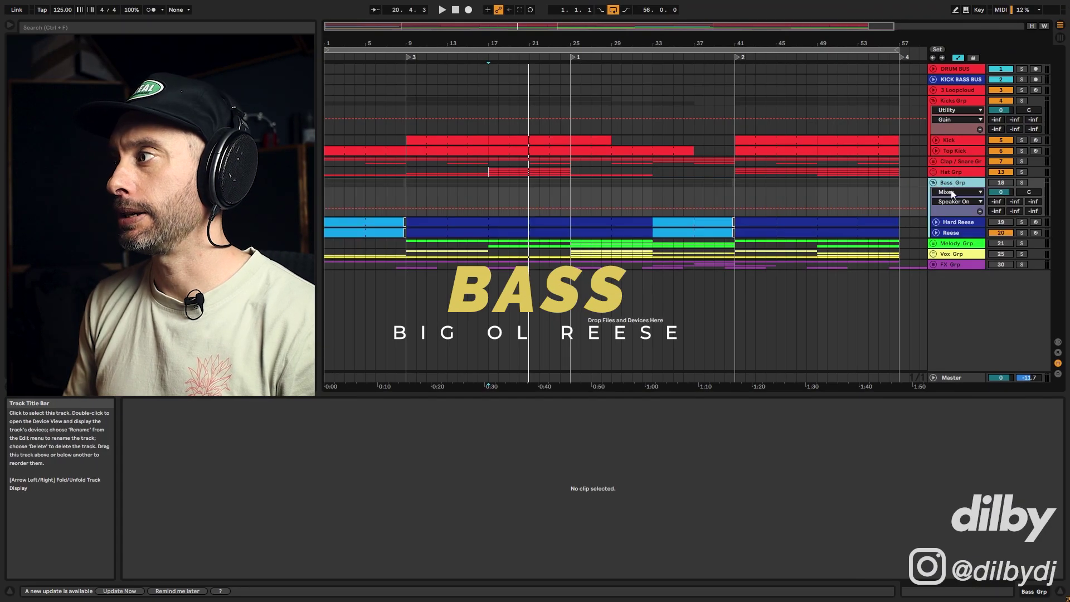
left_click(474, 231)
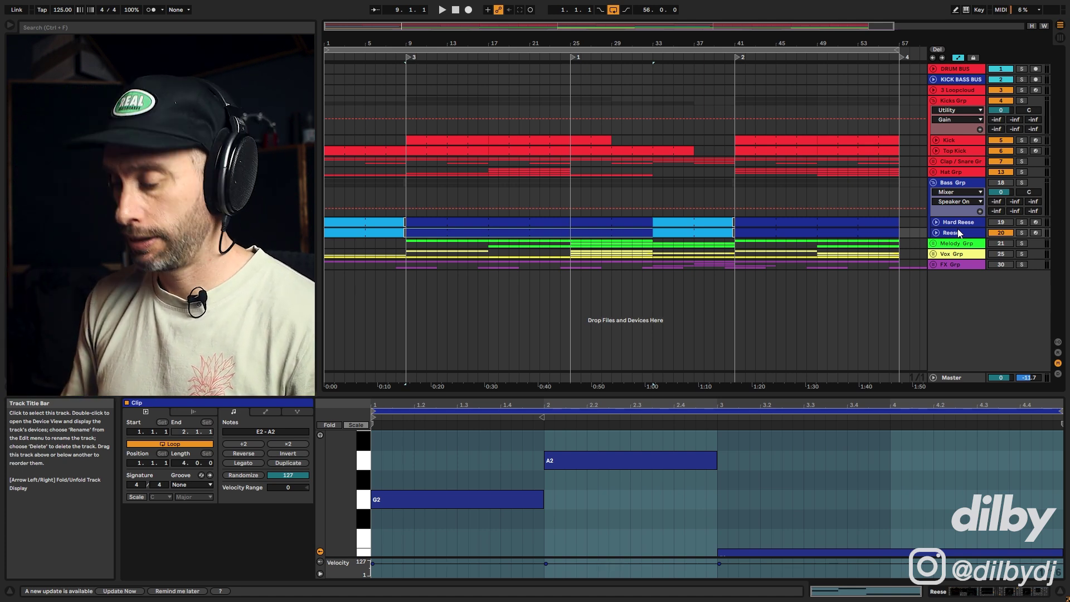
Step: Show the Reese track's synth and effects, display the Amp envelope, and select the bass clips from bar 9 to 33
double_click(958, 229)
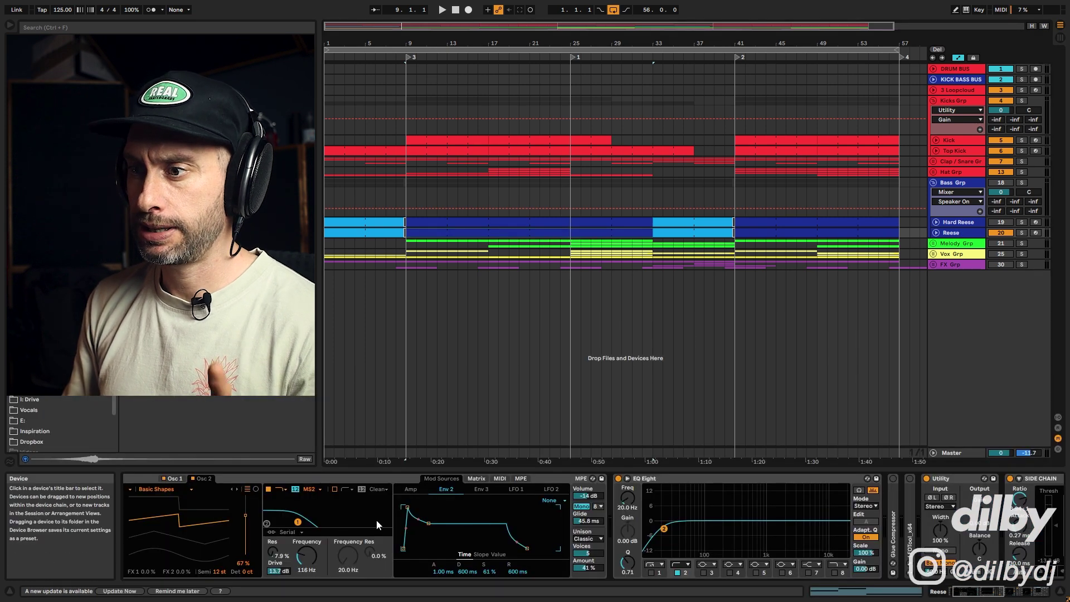
left_click(411, 490)
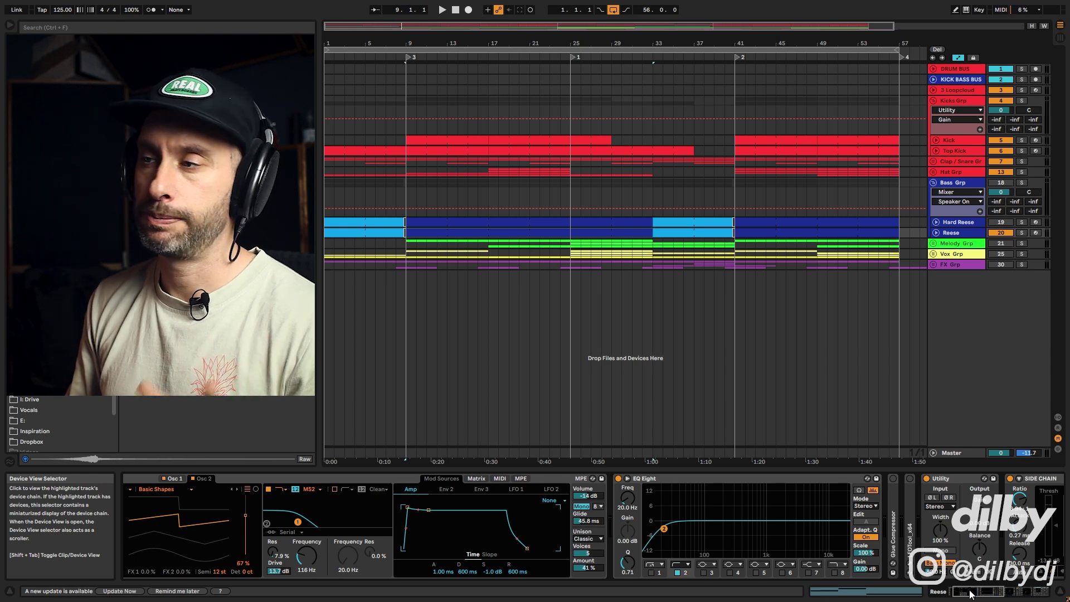
left_click(469, 224)
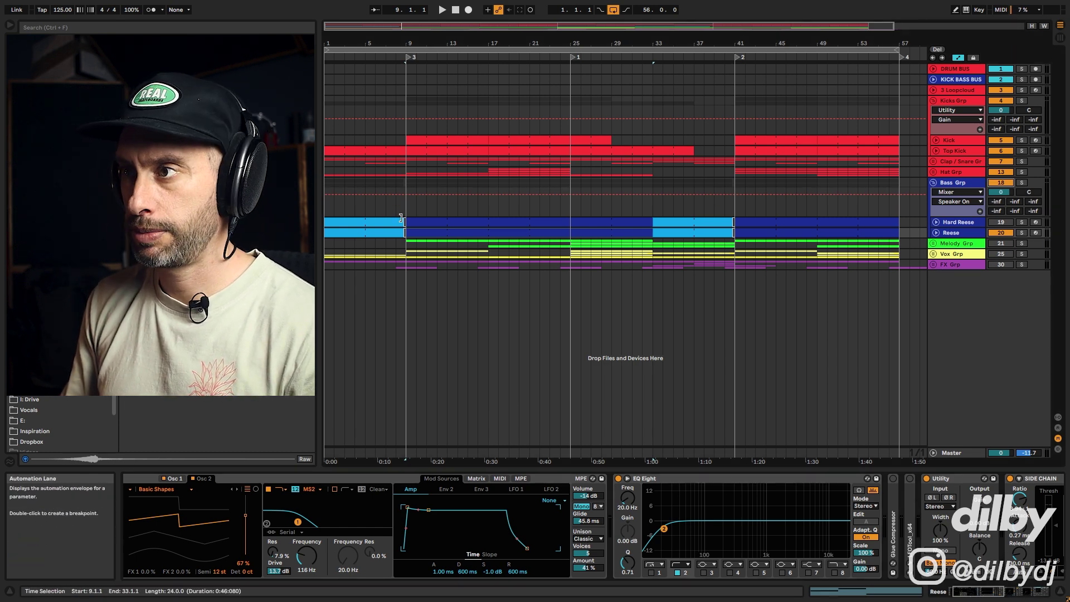
Step: Open the Reese clip at bar 9 in an enlarged note editor and select its long E2 note
double_click(471, 234)
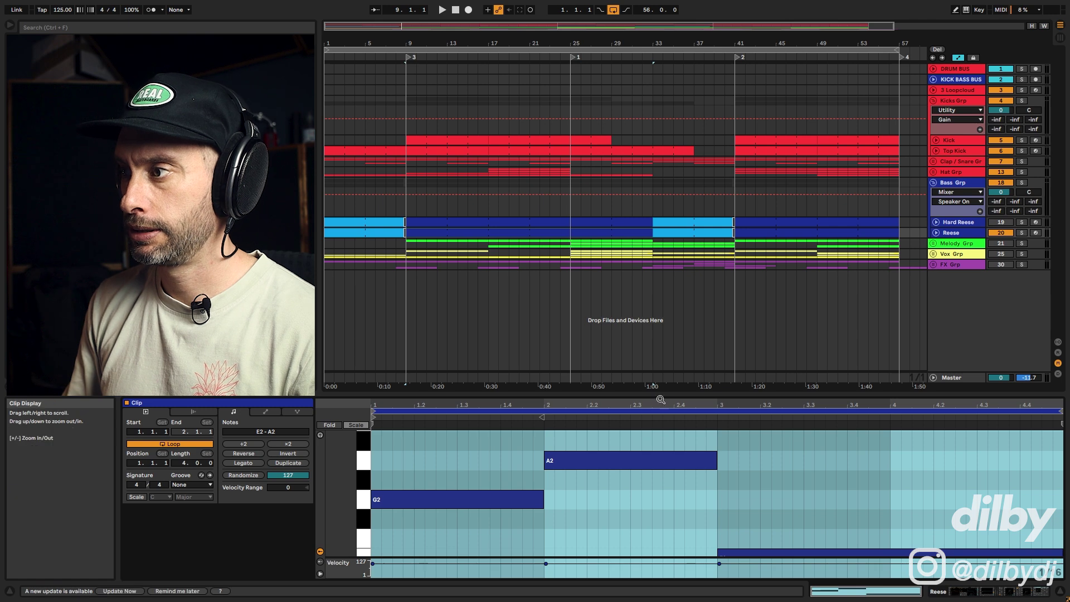
left_click_drag(659, 390, 657, 258)
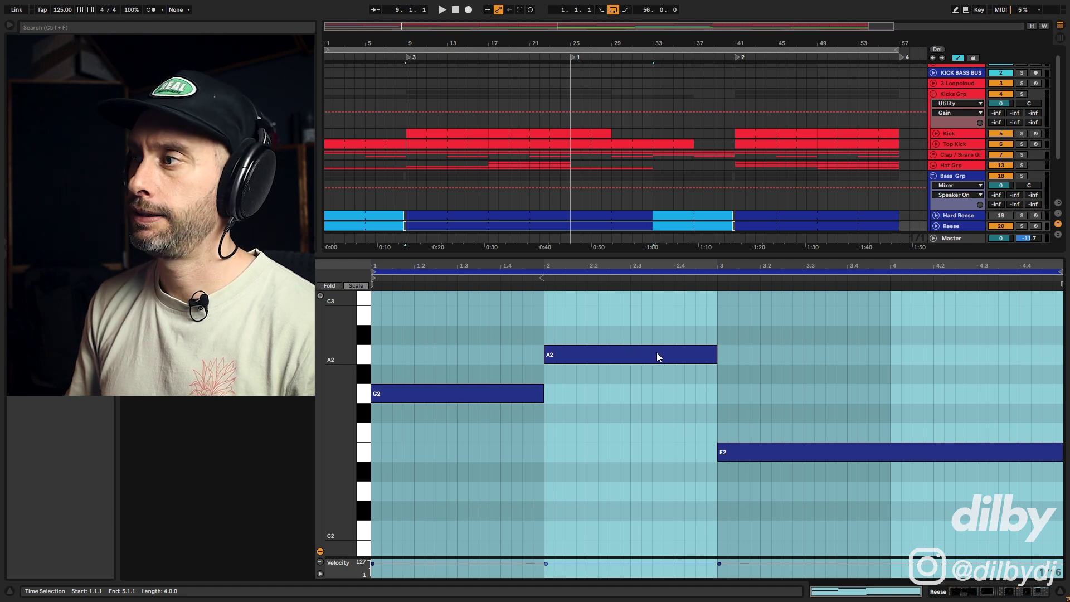
left_click(751, 461)
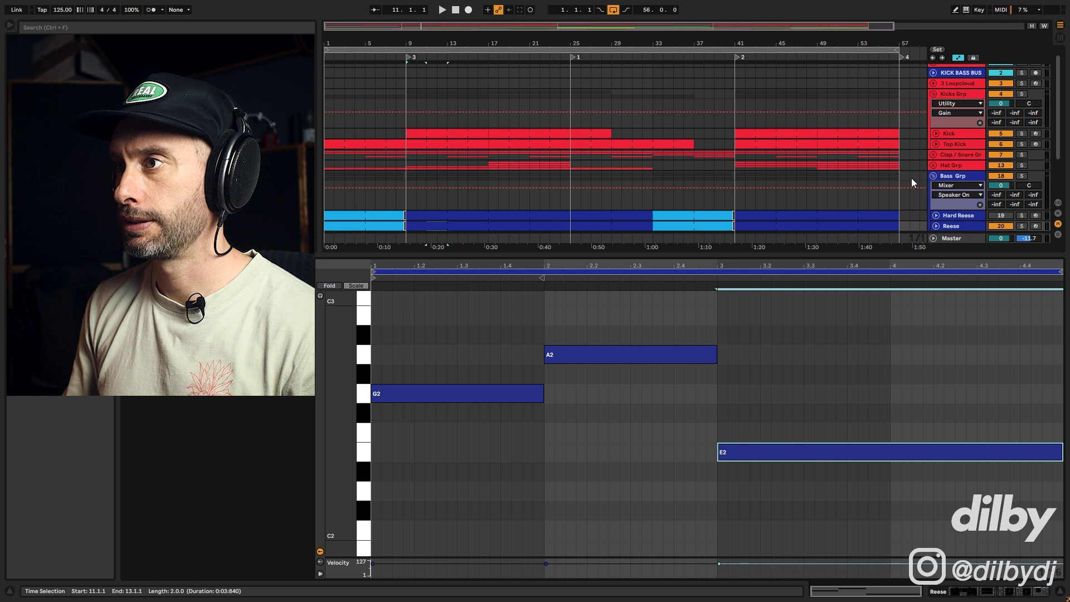
Step: Audition the Reese bass together with the drums from bar 17
left_click(489, 196)
key("space")
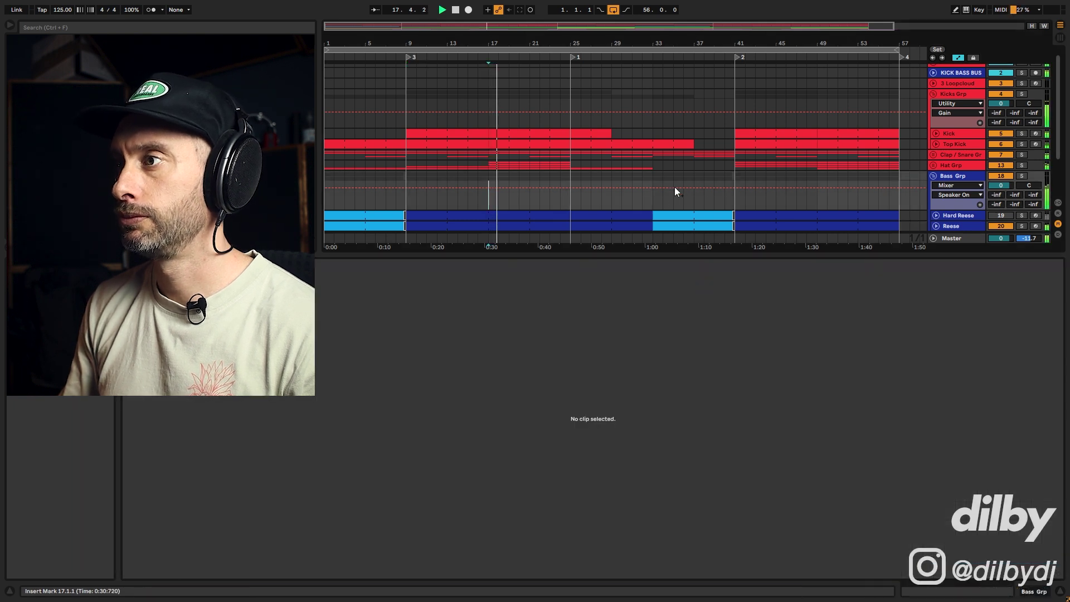
scroll(675, 197, "down", 3)
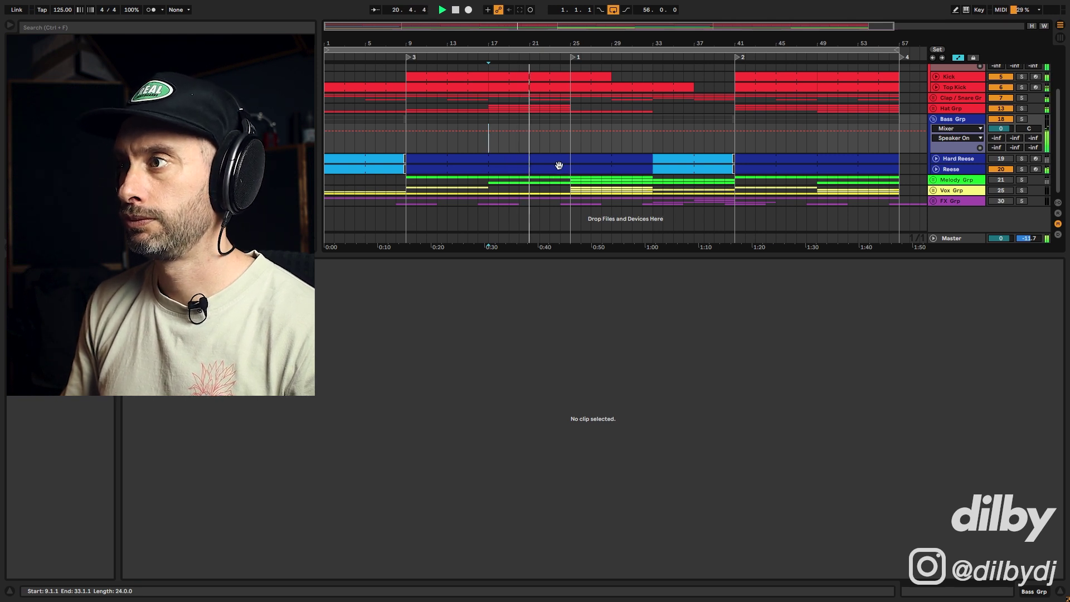
Step: Mute the Reese track and activate the Hard Reese track instead
left_click(945, 160)
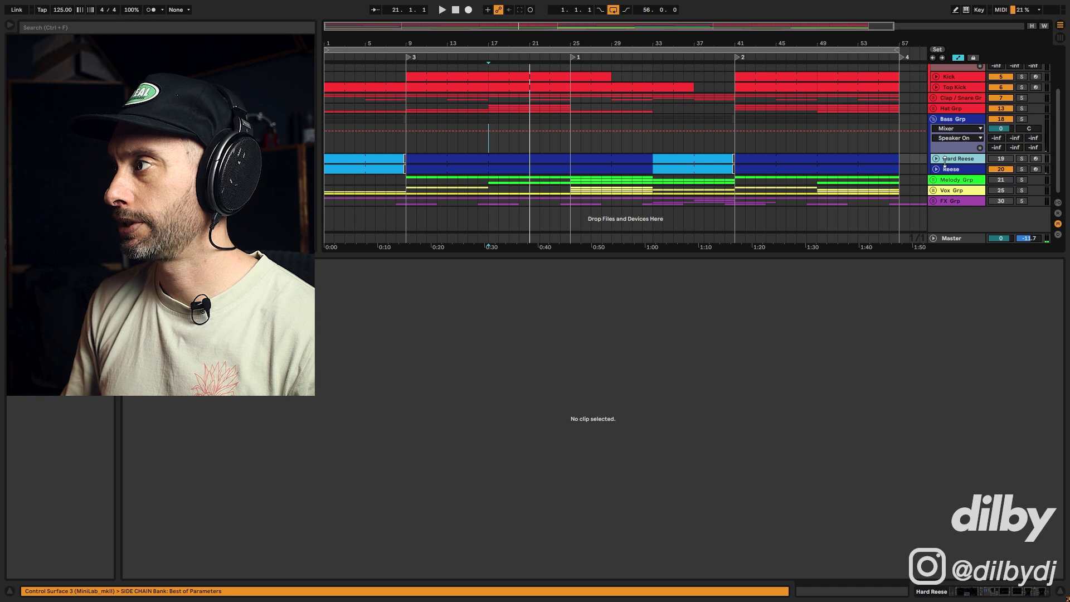
left_click(1004, 170)
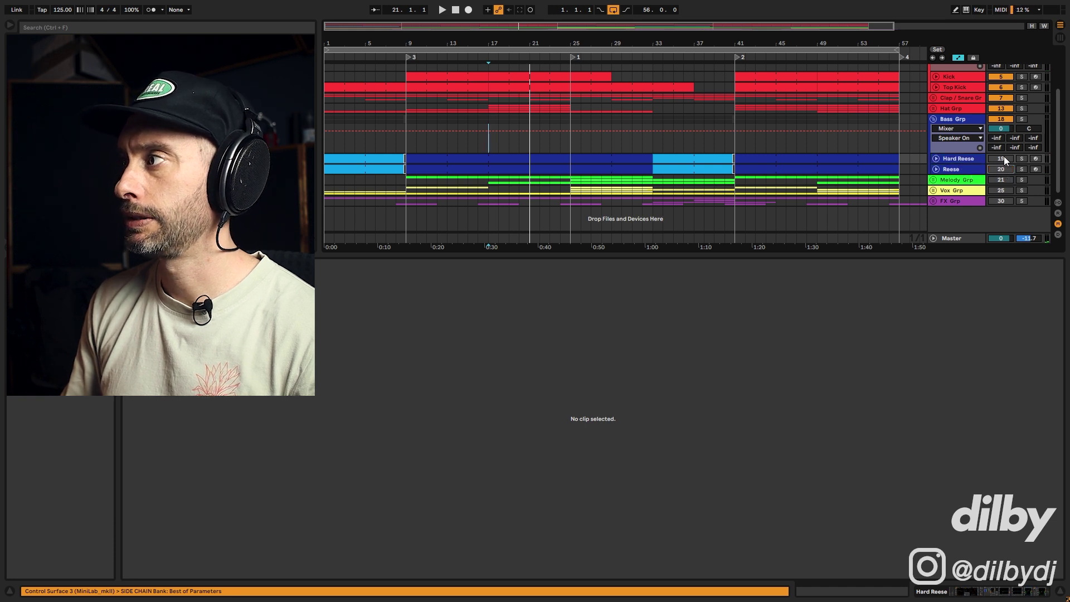
left_click(1005, 157)
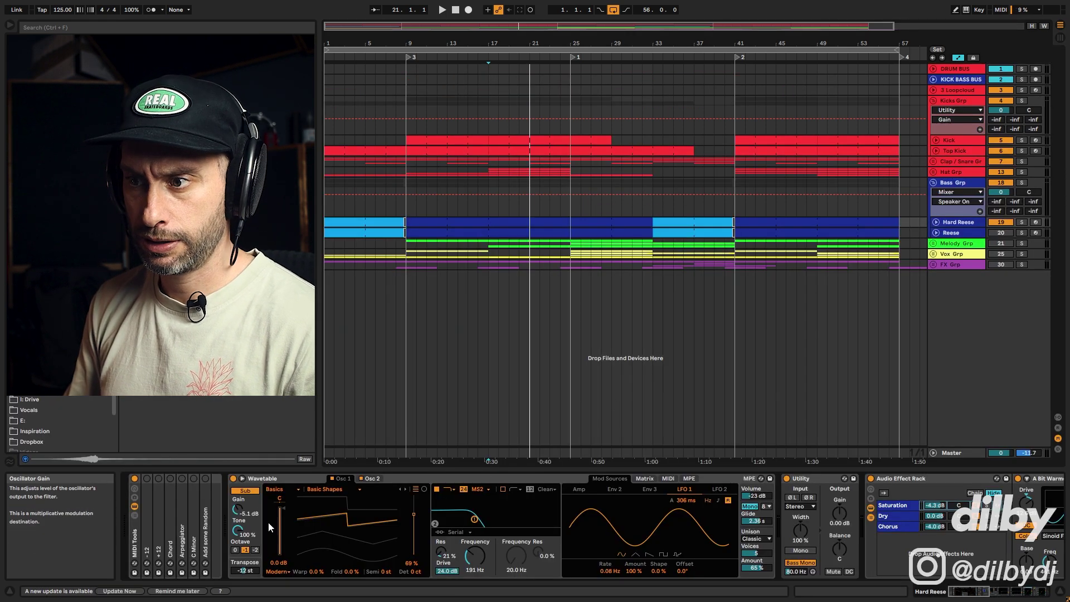
Step: Show Hard Reese's second Wavetable oscillator and audition the bass with the drums from bar 17
left_click(369, 479)
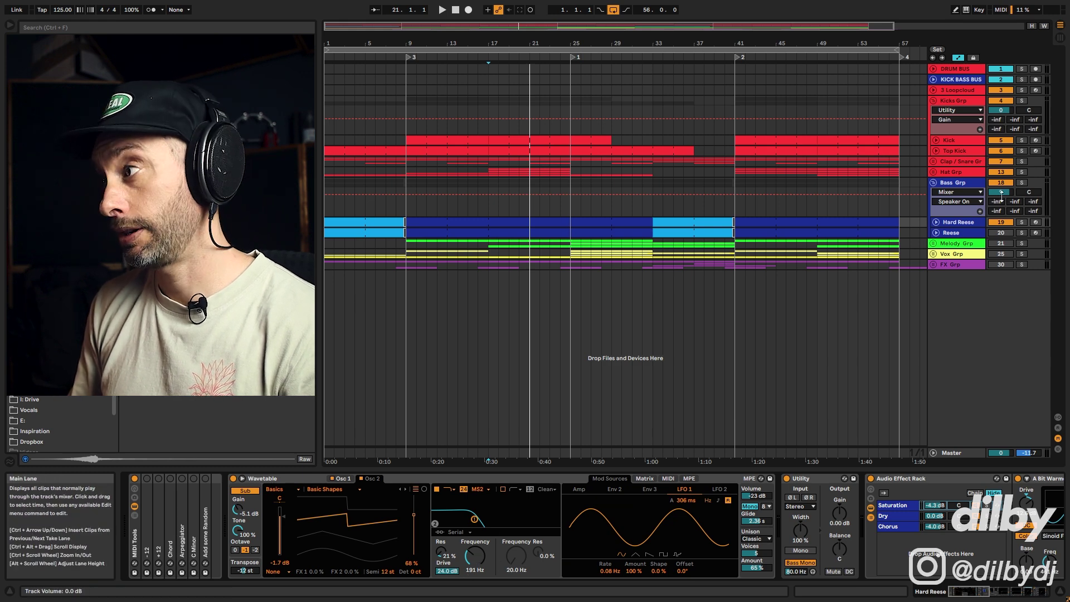
key("space")
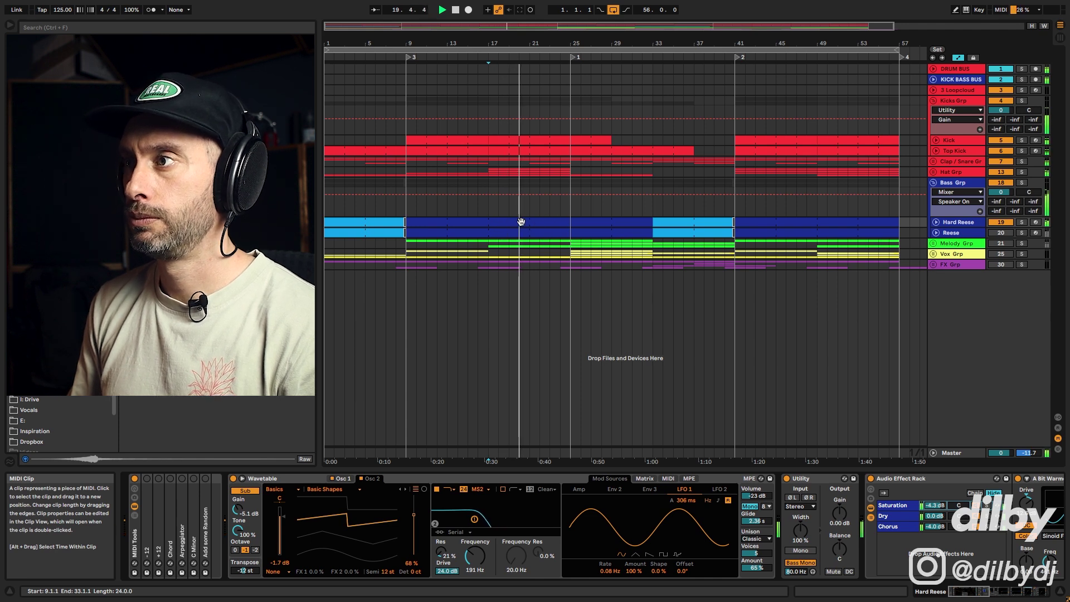
key("space")
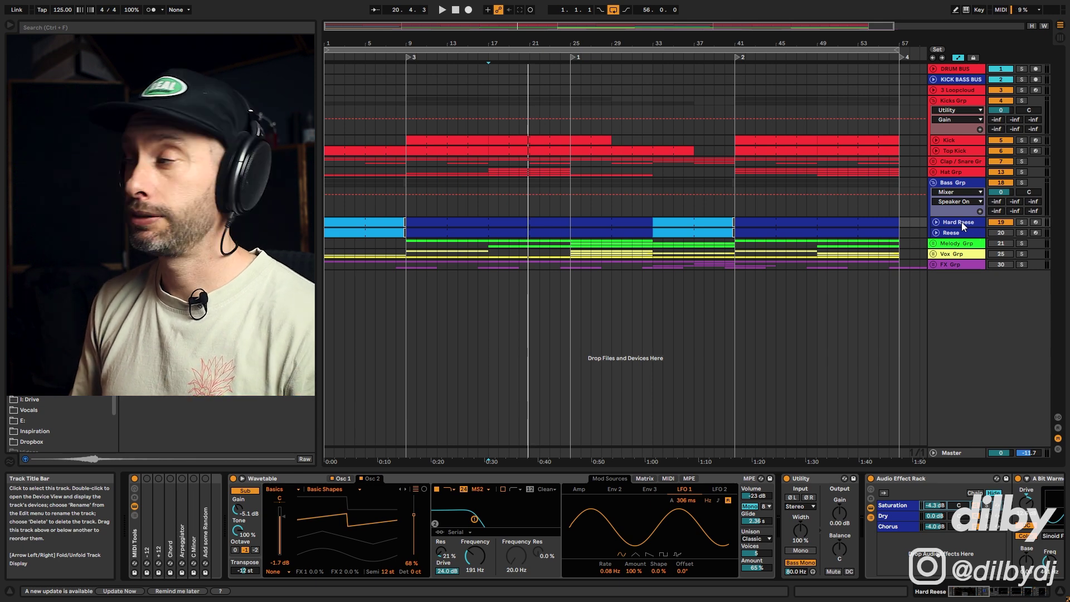
Step: Examine Hard Reese's Wavetable in its expanded view and audition the track soloed from bar 9
key("space")
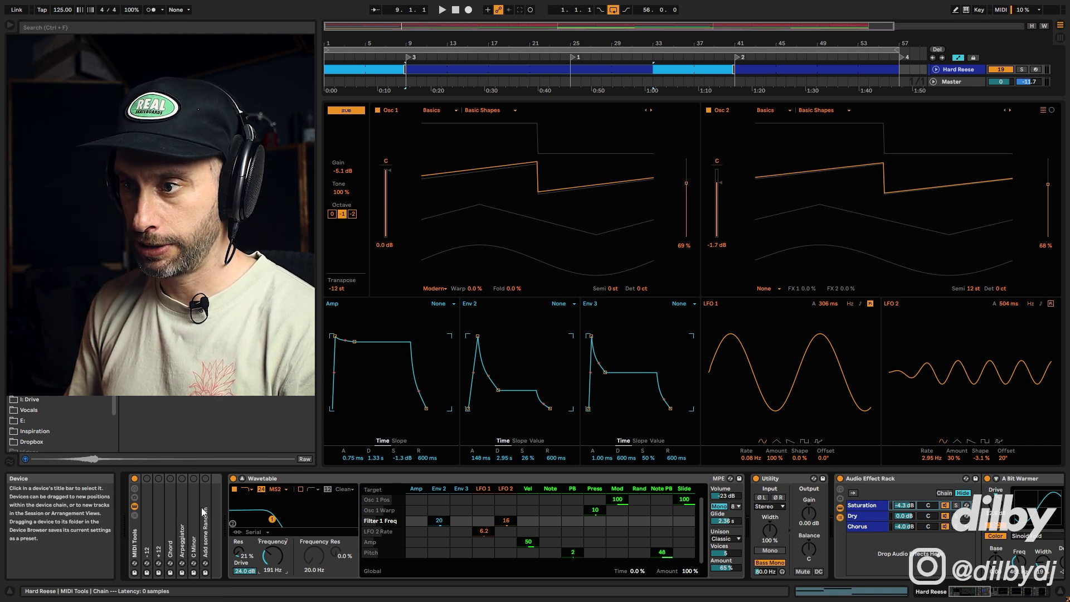
key("space")
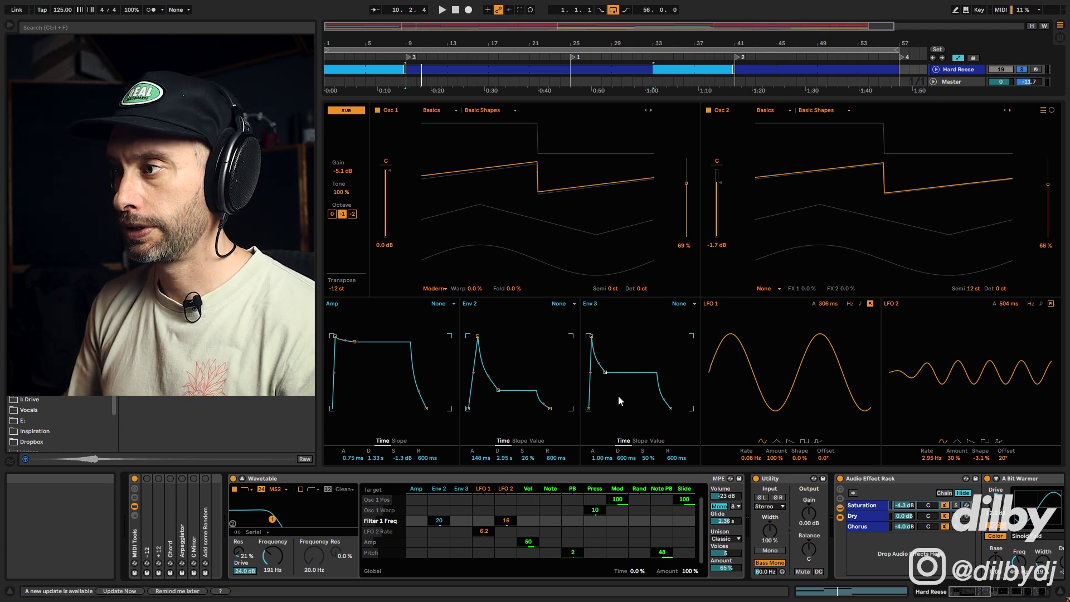
key("space")
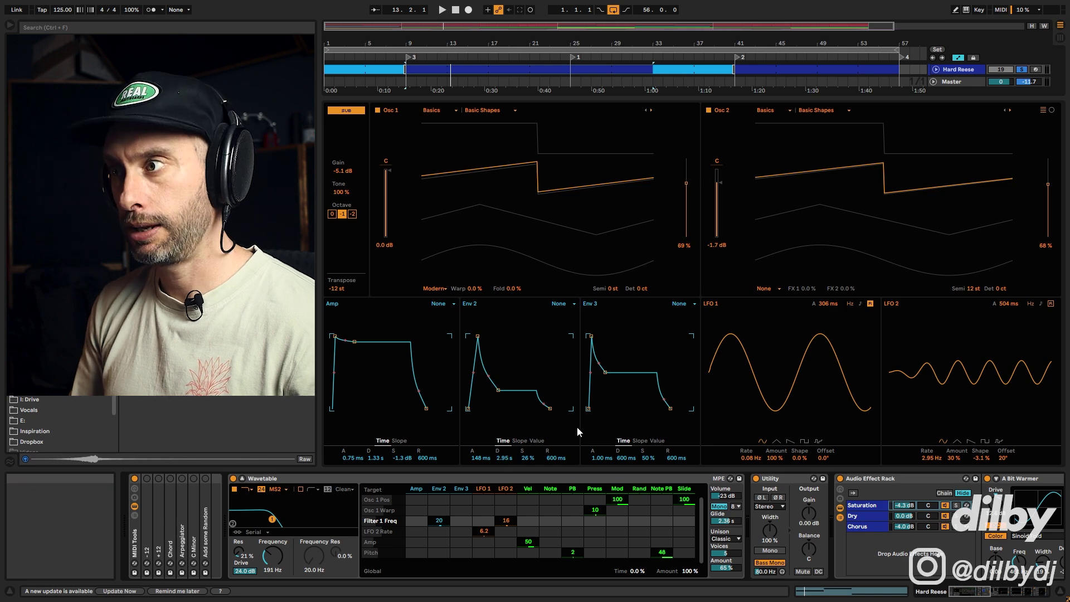
Step: Solo the Saturation chain and the Chorus chain of Hard Reese's Audio Effect Rack in turn to hear each during playback
left_click_drag(967, 597, 987, 597)
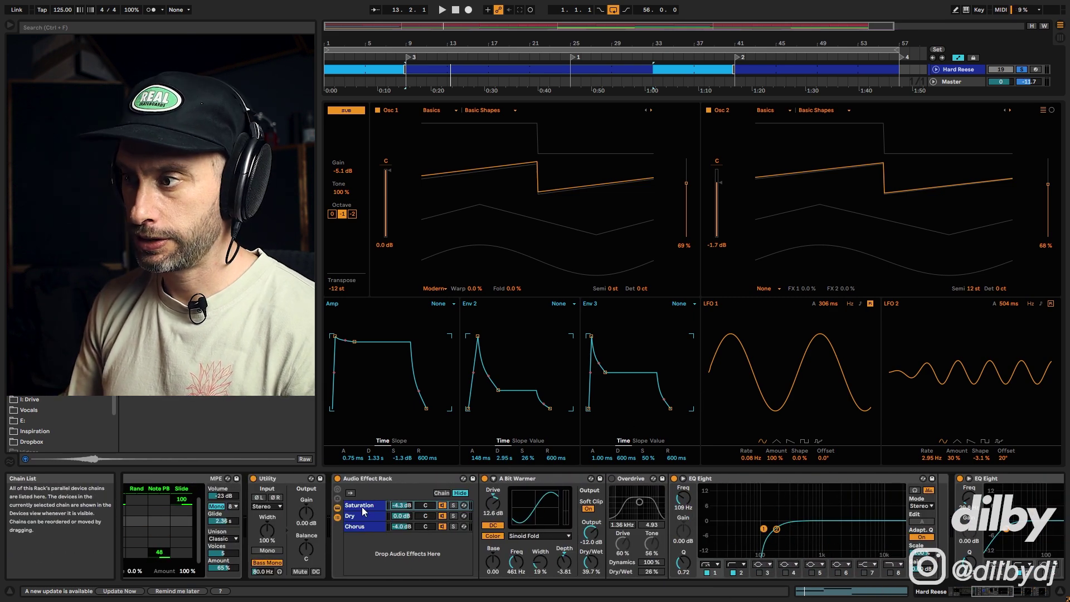
left_click(453, 505)
key("space")
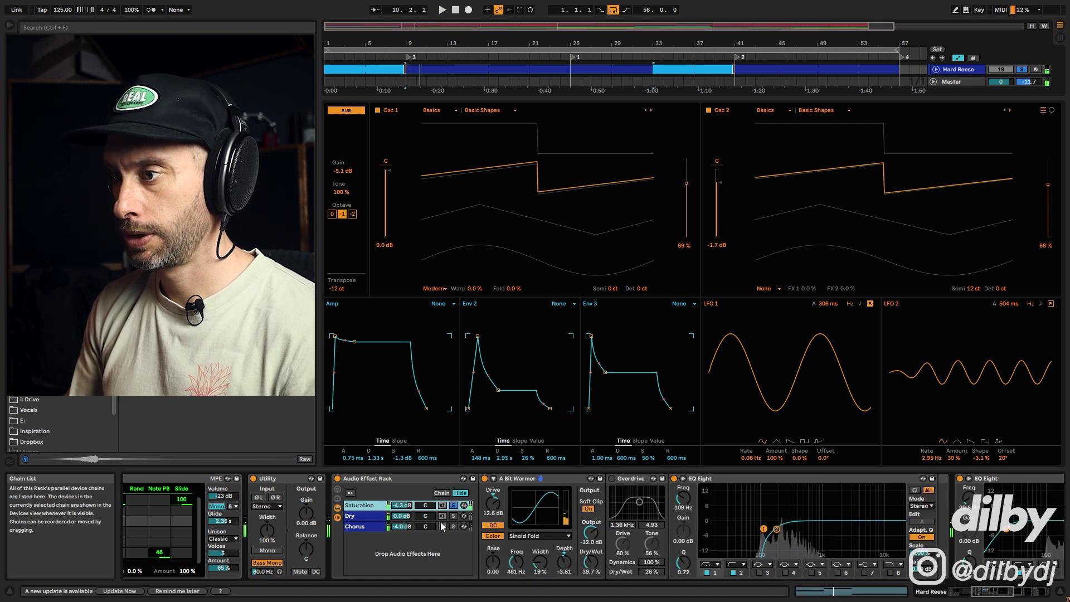
left_click(454, 526)
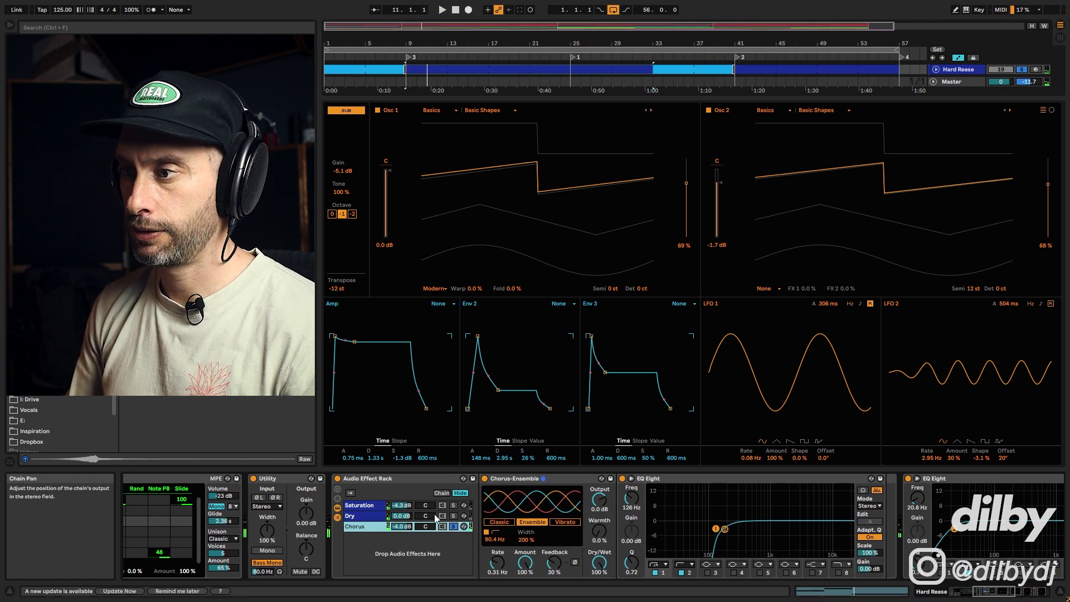
Step: Inspect the devices in the rack's Dry, Chorus and Saturation chains
left_click(378, 515)
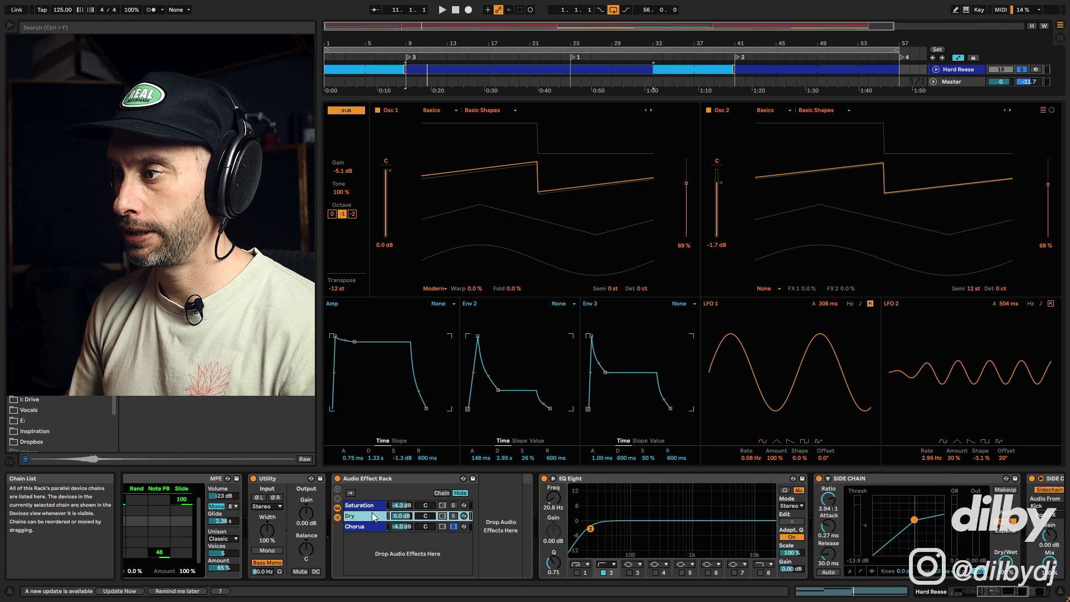
left_click(370, 526)
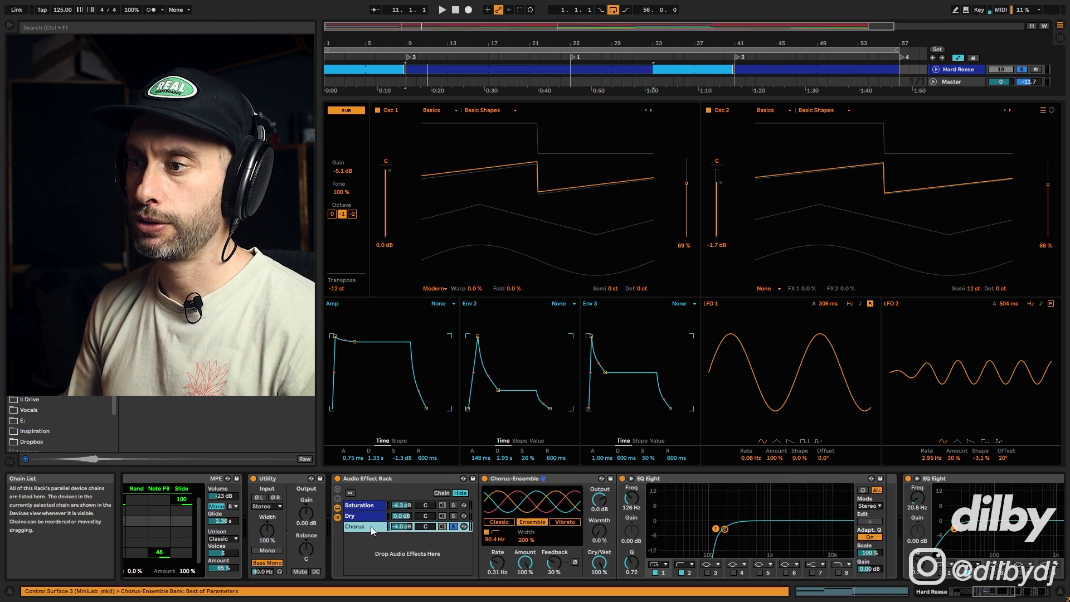
left_click(376, 506)
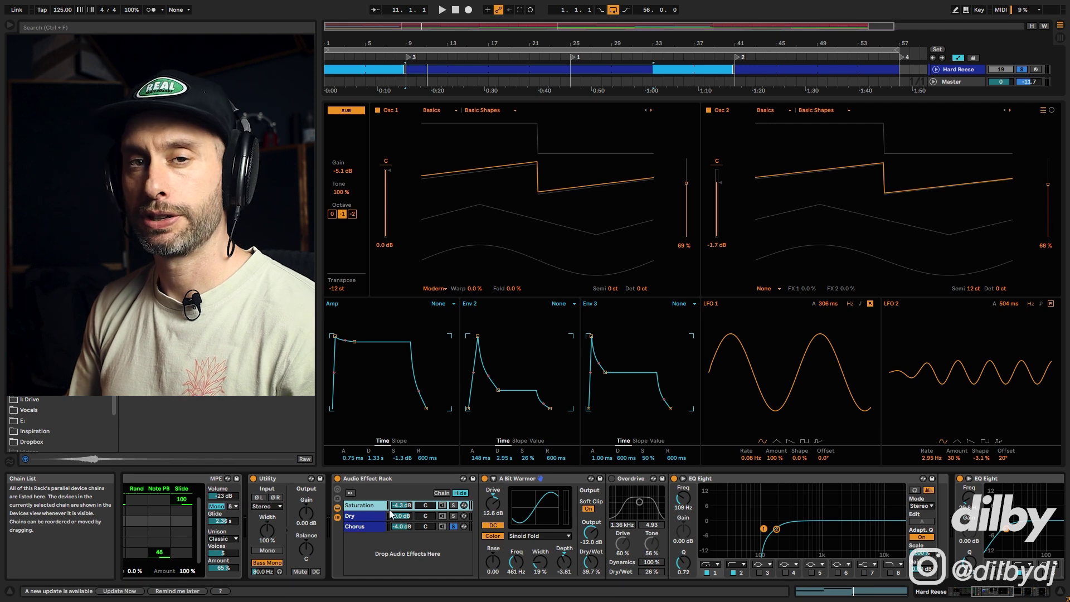
Step: Reset the name of Hard Reese's first SIDE CHAIN device to its default, Compressor
left_click(1027, 591)
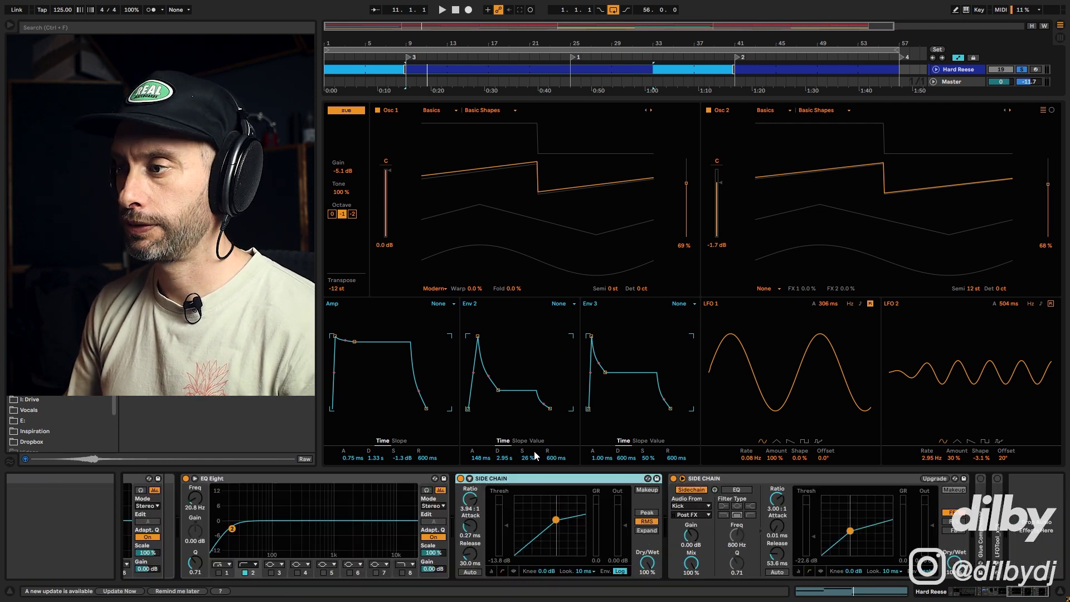
key("ctrl+r")
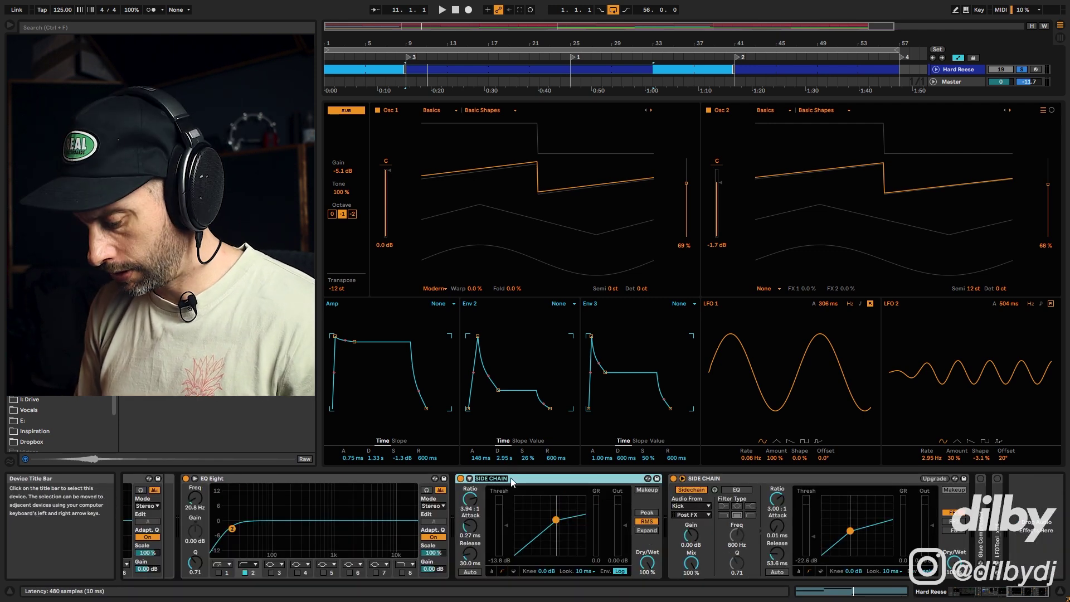
key("BackSpace")
key("Return")
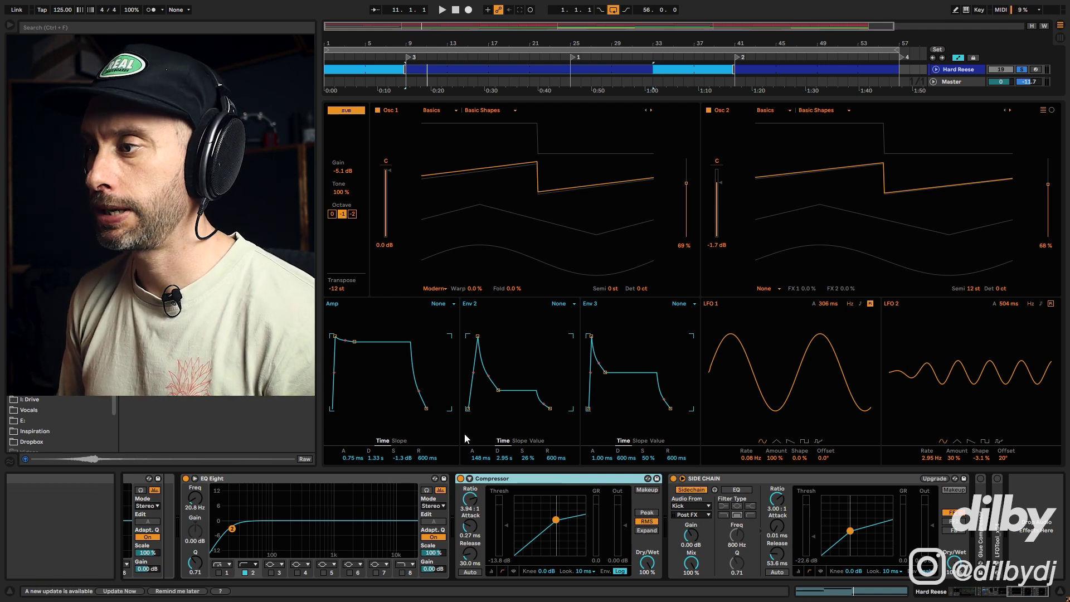
Step: Audition Hard Reese's kick-triggered SIDE CHAIN compressor with the KICK BASS BUS soloed
left_click(686, 501)
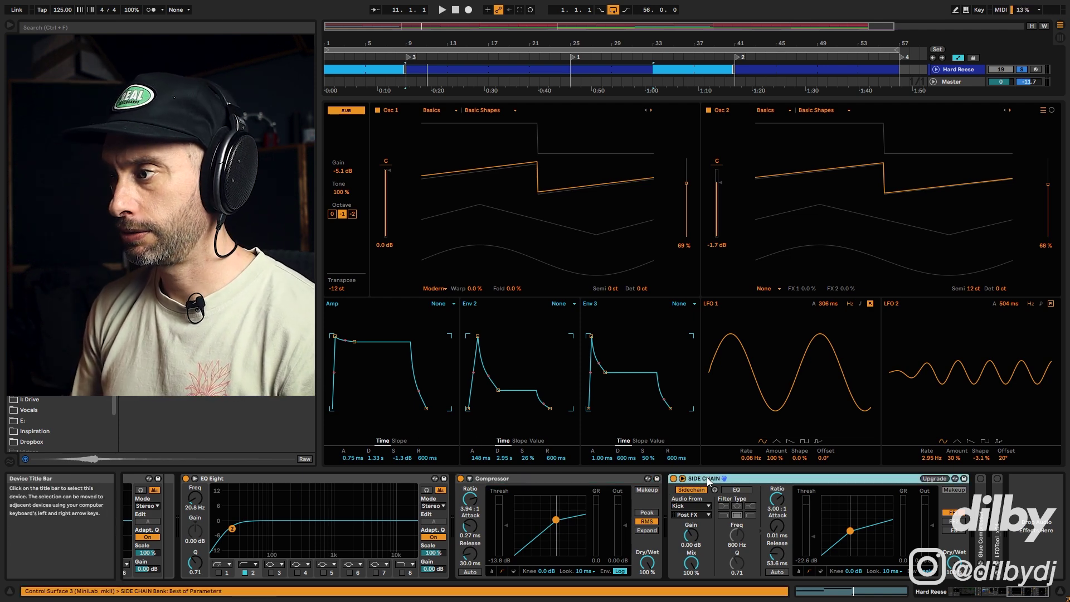
key("space")
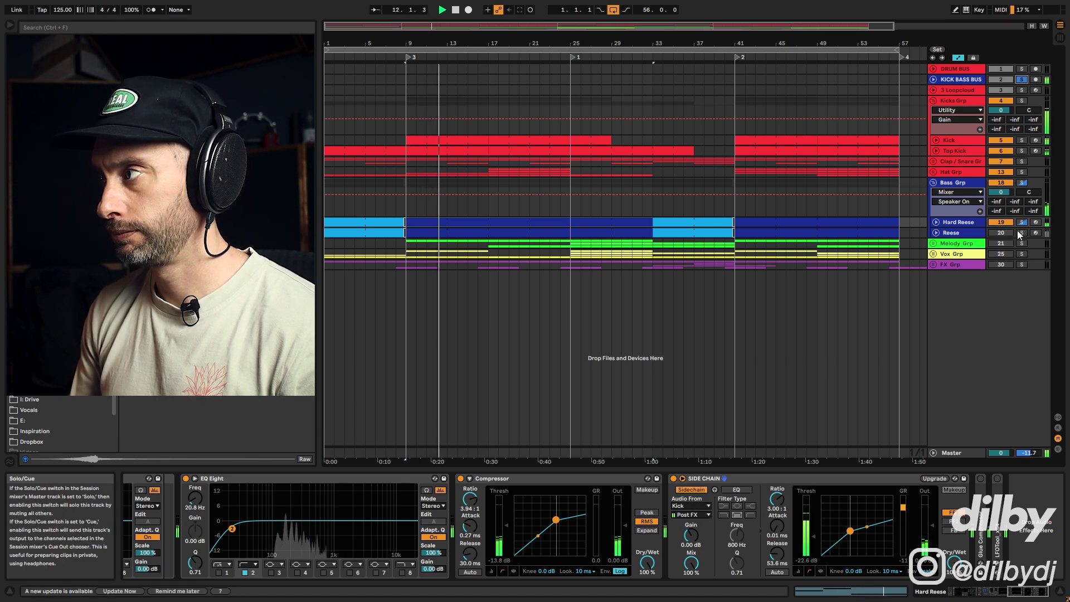
Step: Activate Reese in place of Hard Reese and audition its compressors against the kick
left_click(1001, 230)
left_click(951, 232)
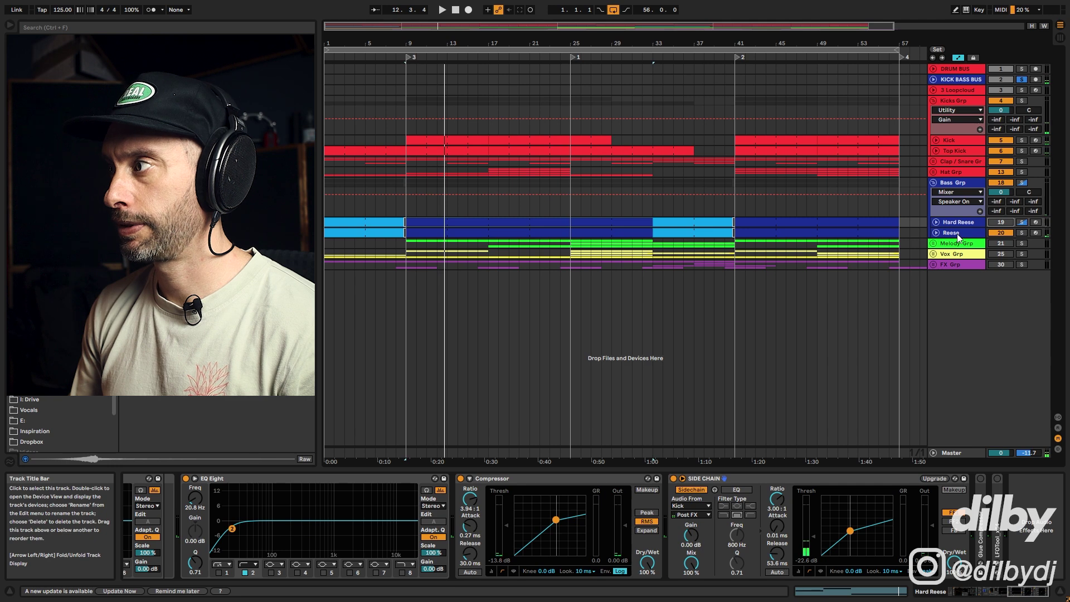
left_click(320, 479)
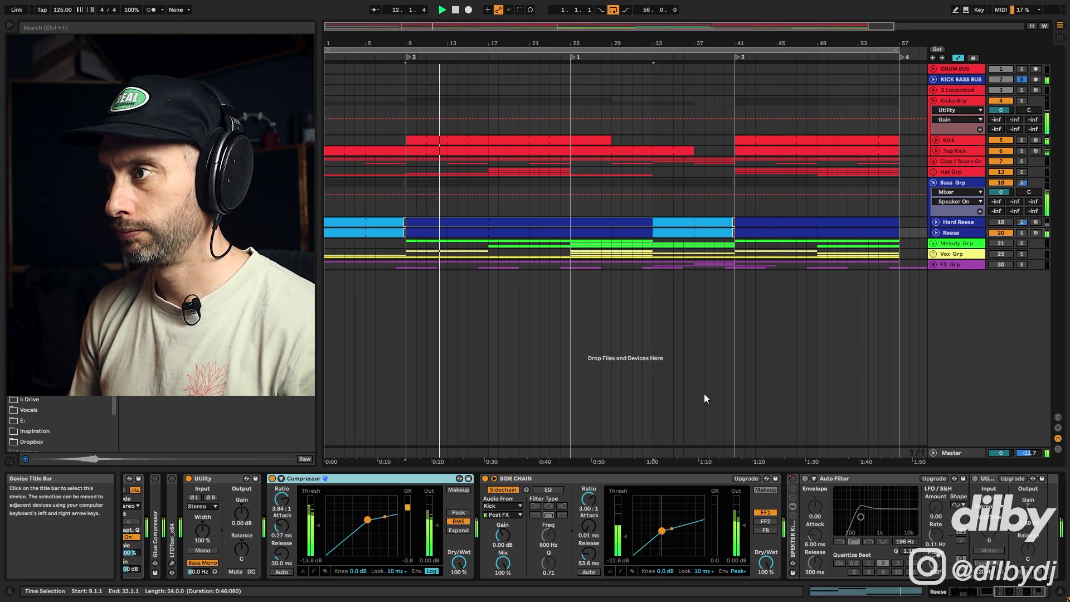
key("space")
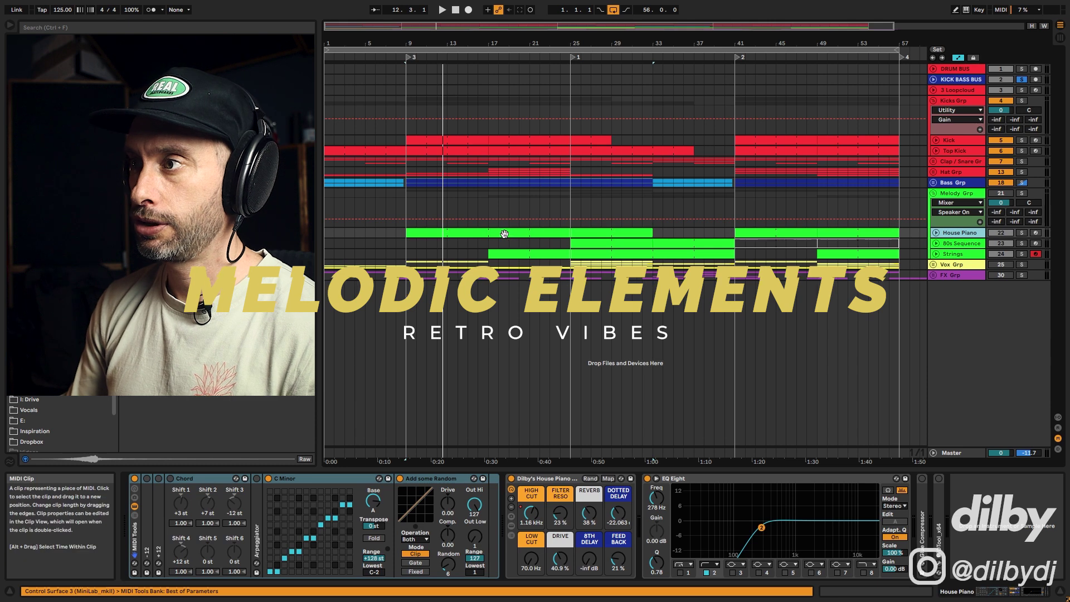
Step: Solo and unfold the House Piano track in the Melody Grp, and open its clip at bar 9
left_click(505, 234)
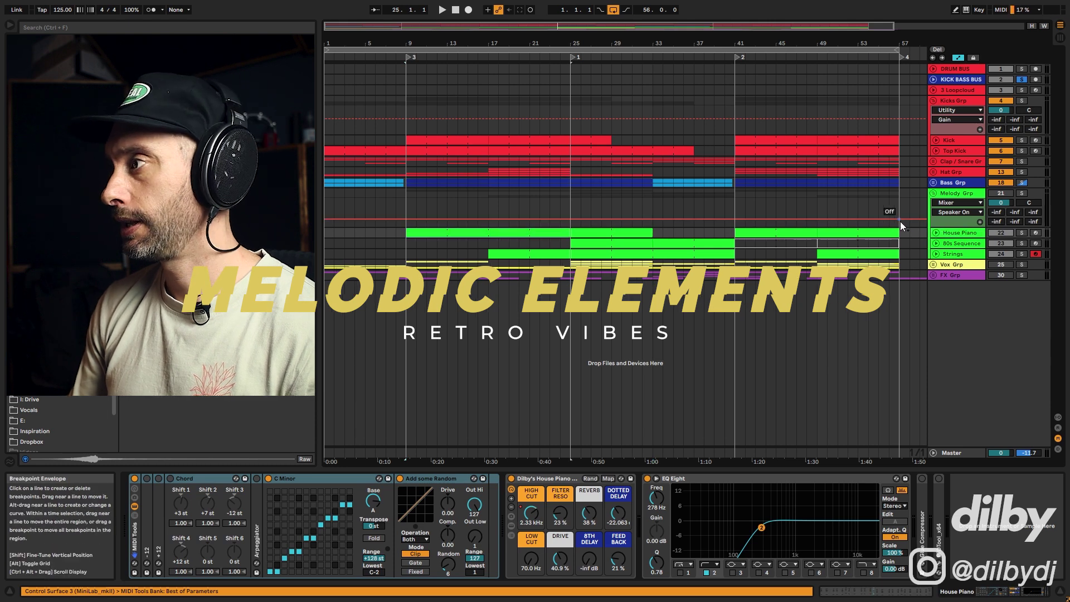
left_click(1023, 233)
left_click(936, 234)
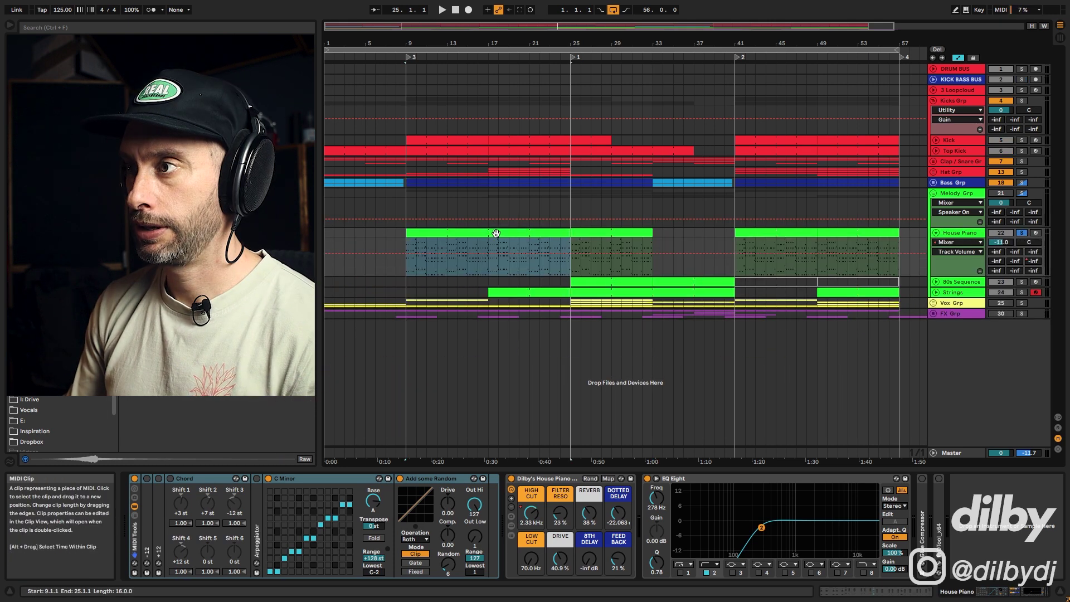
double_click(496, 233)
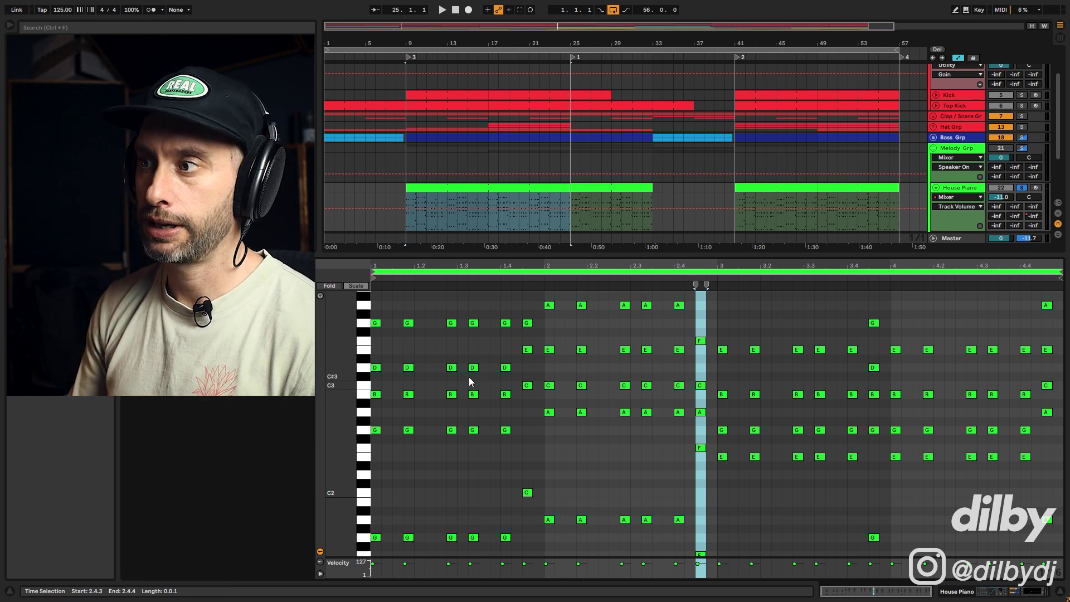
Step: Fold the House Piano note editor to only the pitches the clip uses
scroll(470, 376, "down", 1)
left_click(414, 342)
left_click(329, 287)
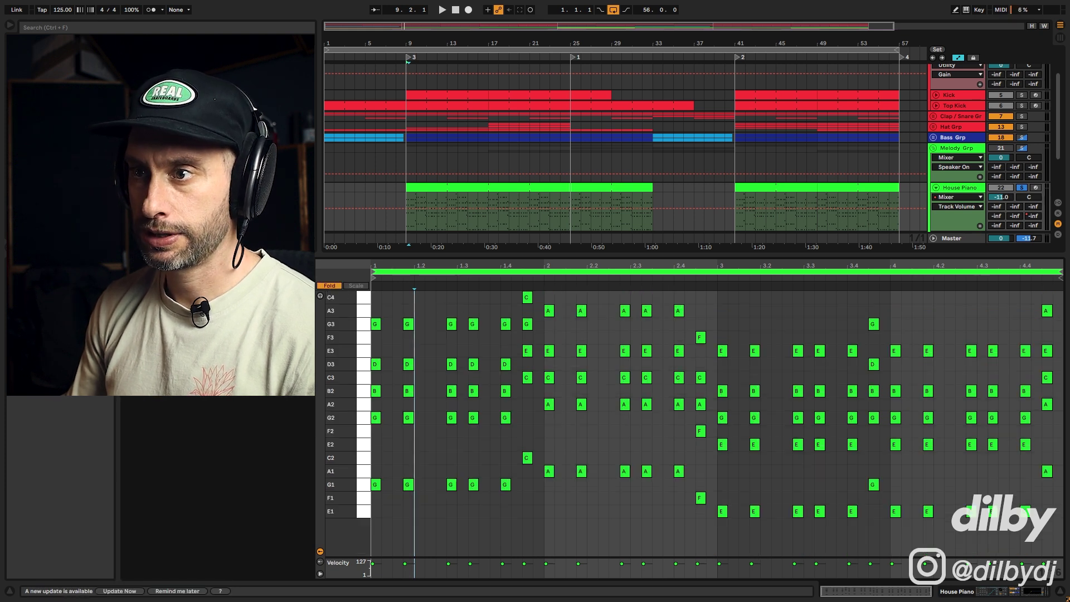
Step: Highlight the A minor scale in the House Piano clip and show all pitches again
left_click(355, 285)
left_click(159, 449)
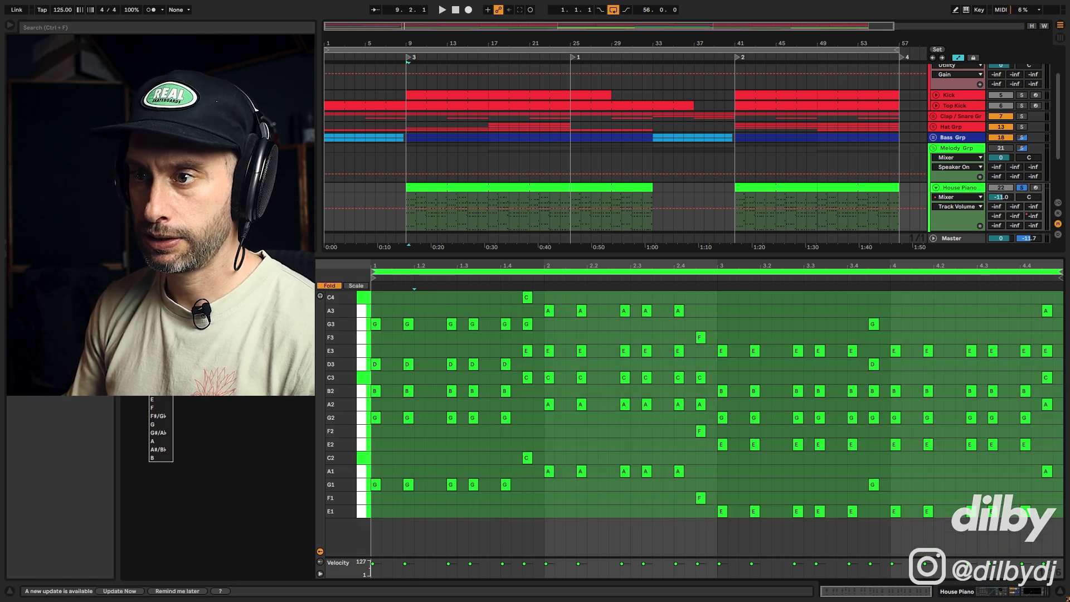
left_click(157, 444)
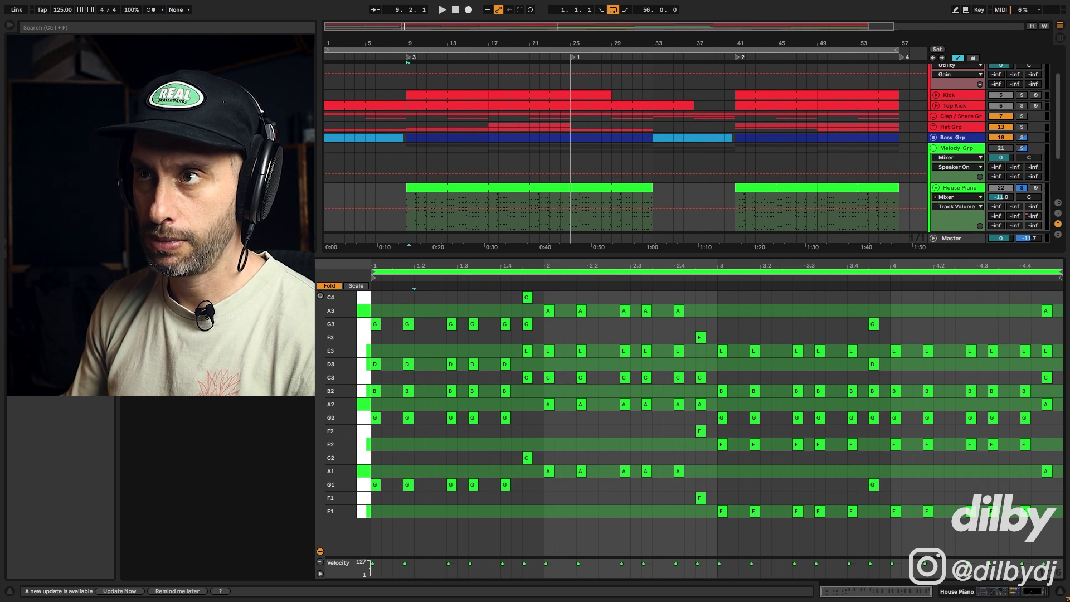
left_click(192, 367)
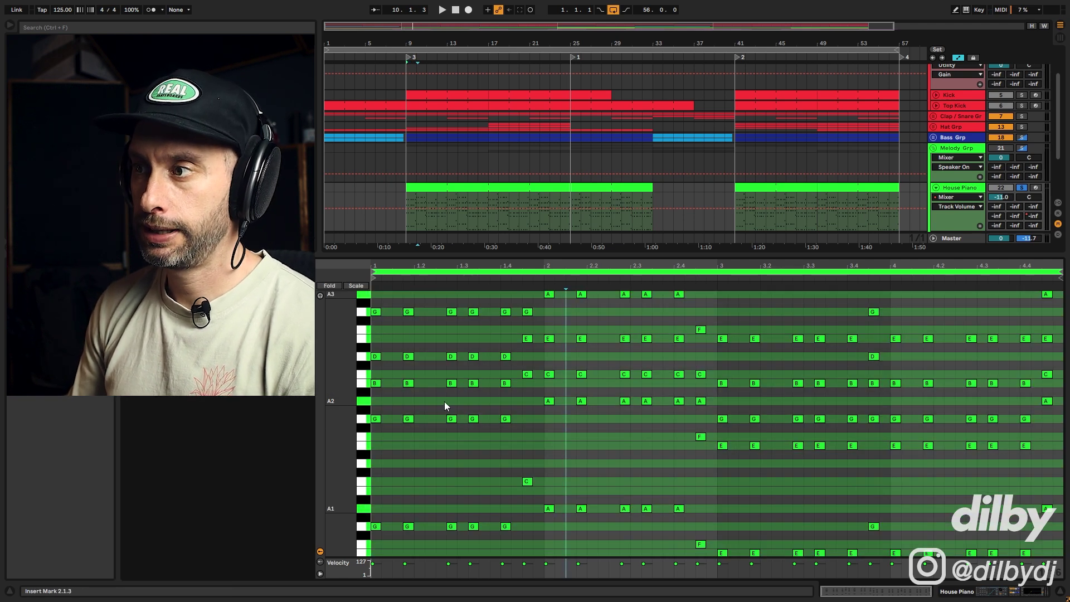
Step: Audition the stacked G, B and D notes of the third chord in bar 1 and its low G note
scroll(463, 442, "up", 1)
scroll(463, 442, "up", 1)
left_click_drag(450, 471, 450, 372)
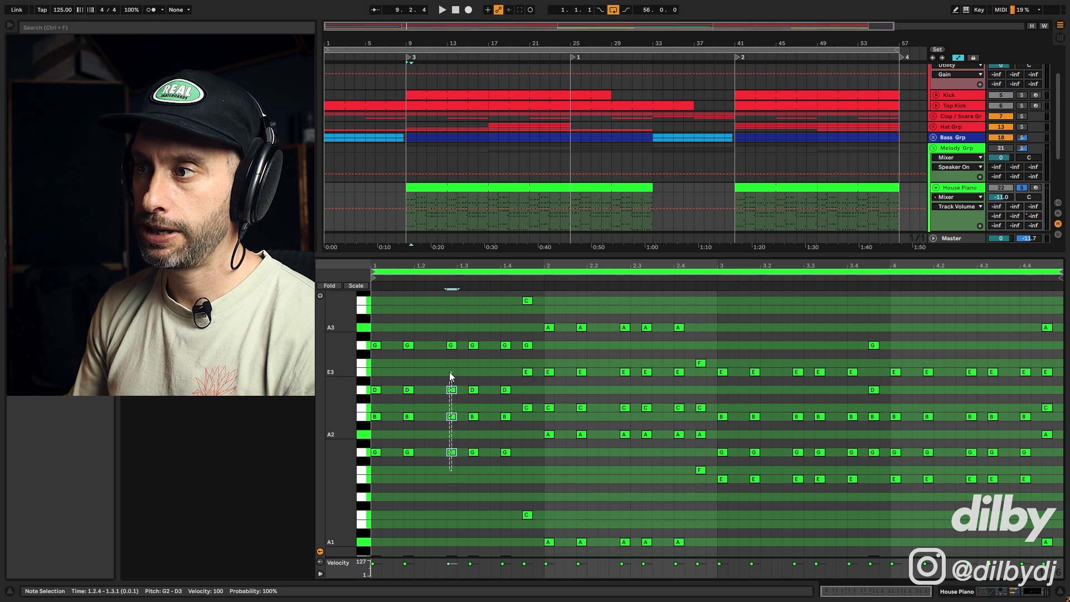
scroll(457, 431, "down", 4)
left_click(452, 515)
Step: Audition the C, A, E and G notes of the chords that follow in the House Piano clip
scroll(519, 470, "up", 7)
left_click(528, 441)
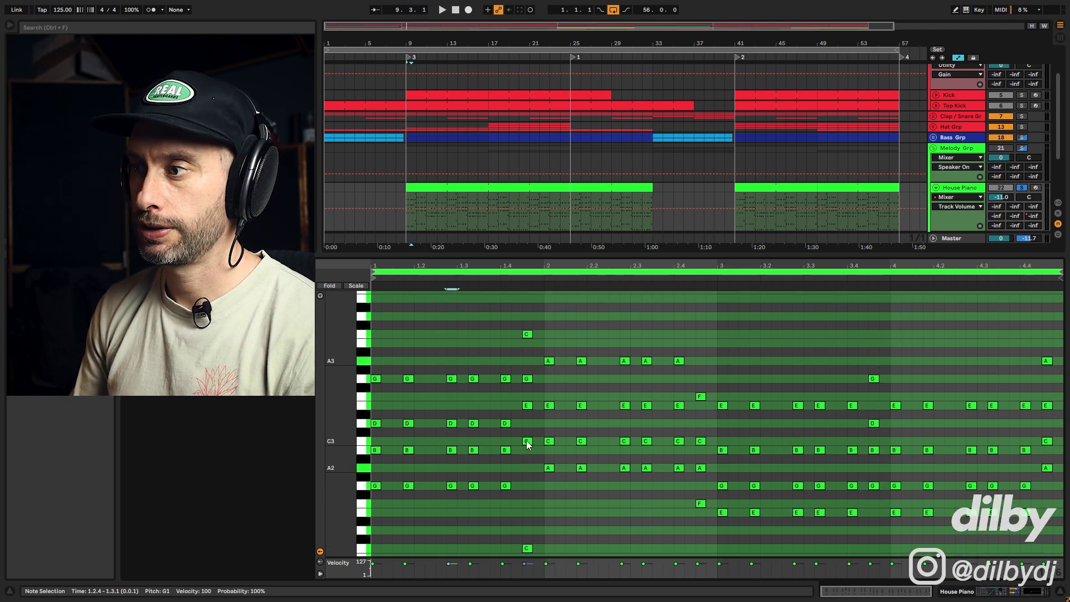
left_click(549, 469)
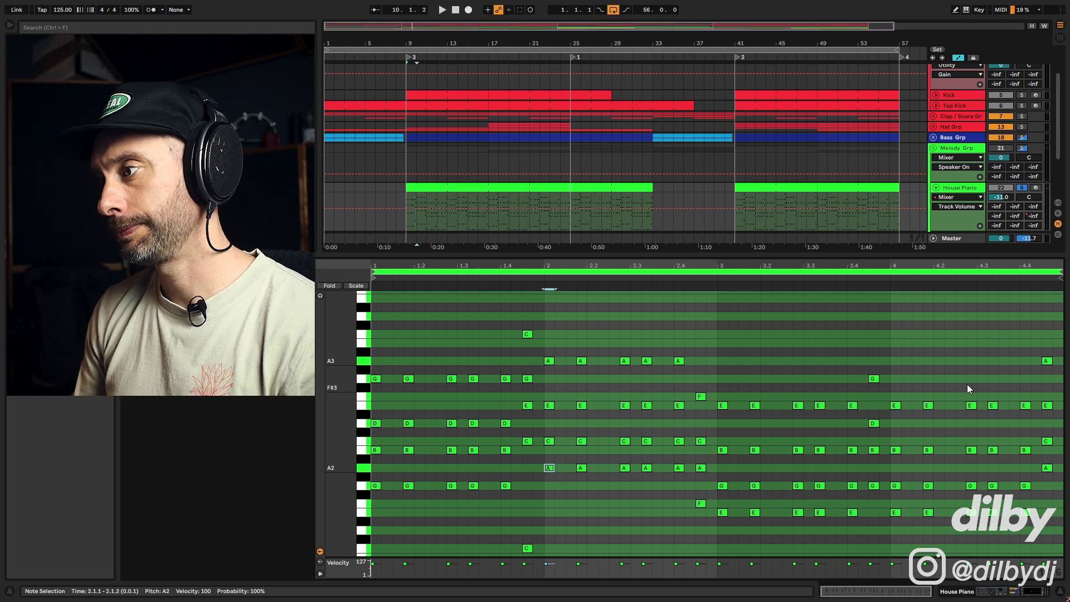
scroll(722, 479, "down", 3)
left_click(722, 479)
left_click(875, 451)
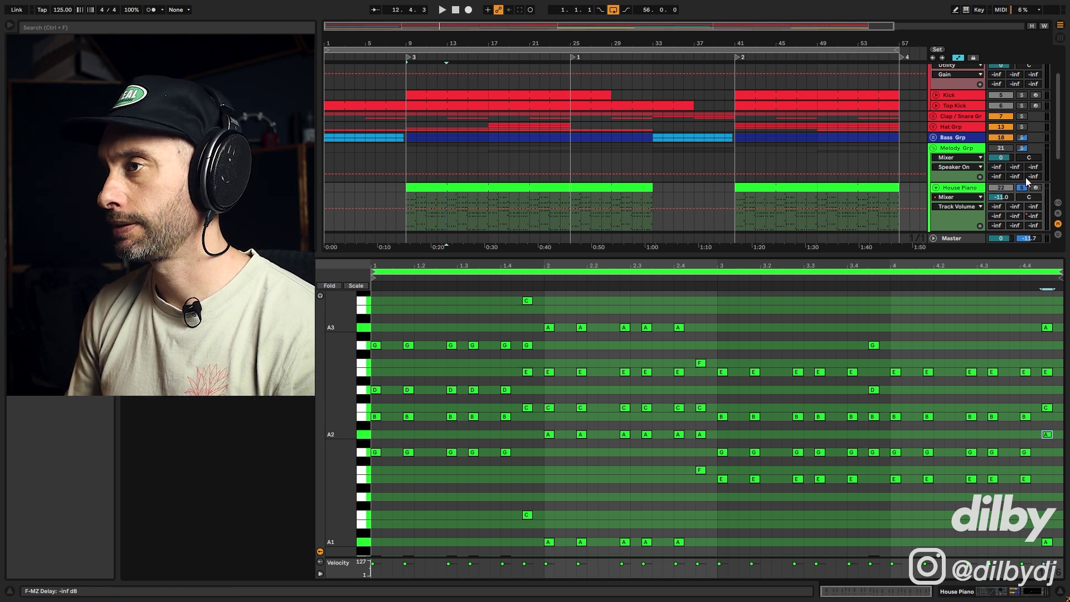
Step: Play the House Piano together with the bass, and place the insert marker at bar 17
key("space")
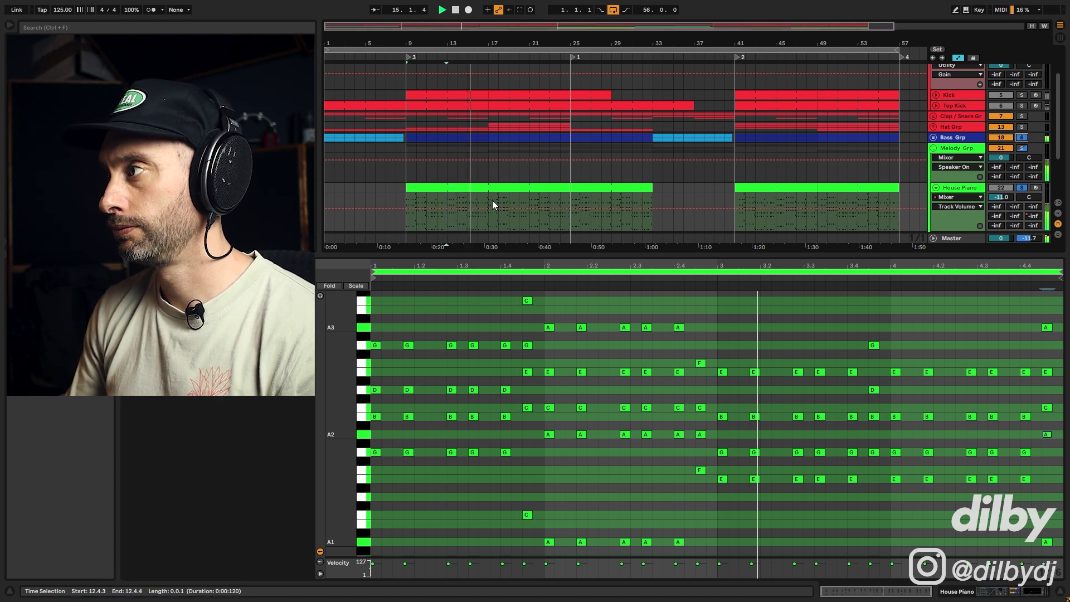
scroll(493, 199, "down", 2)
left_click(490, 177)
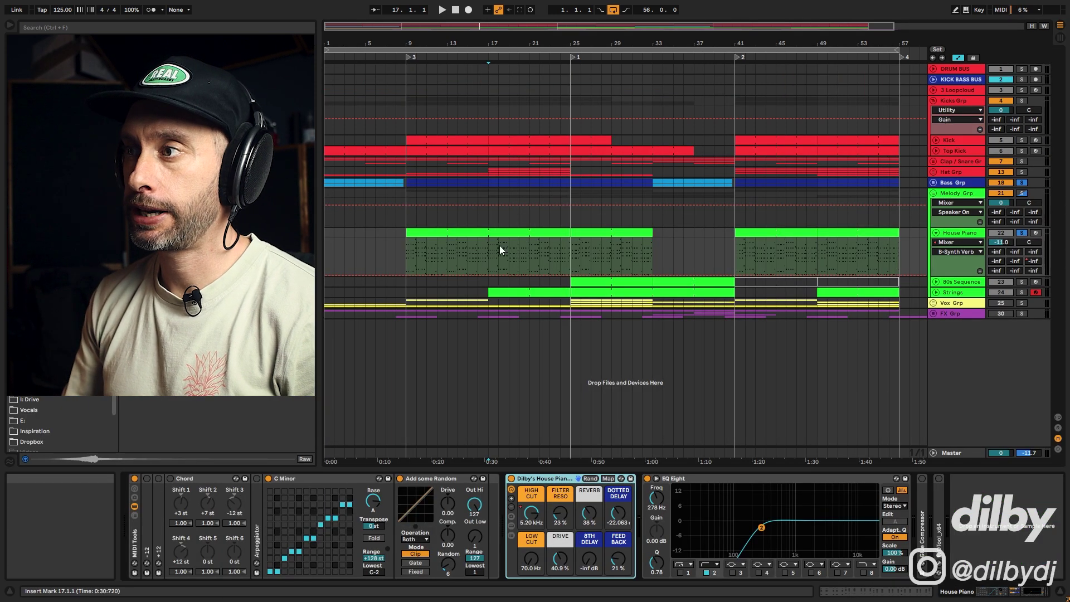
Step: Select the House Piano part from bar 9 to 25, check its notes, and return to the track's device chain
left_click(491, 251)
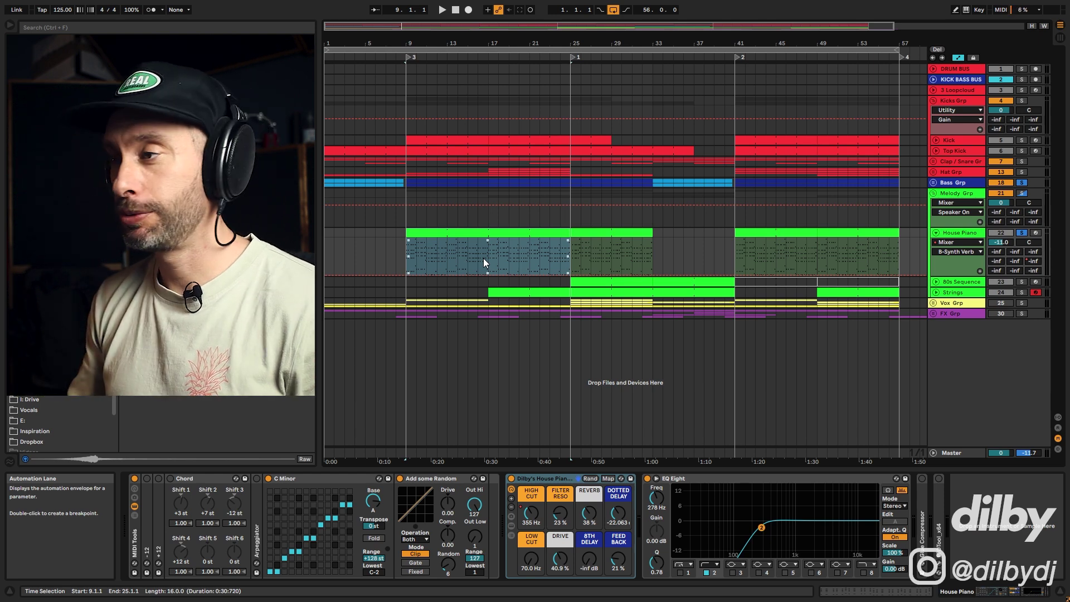
double_click(531, 233)
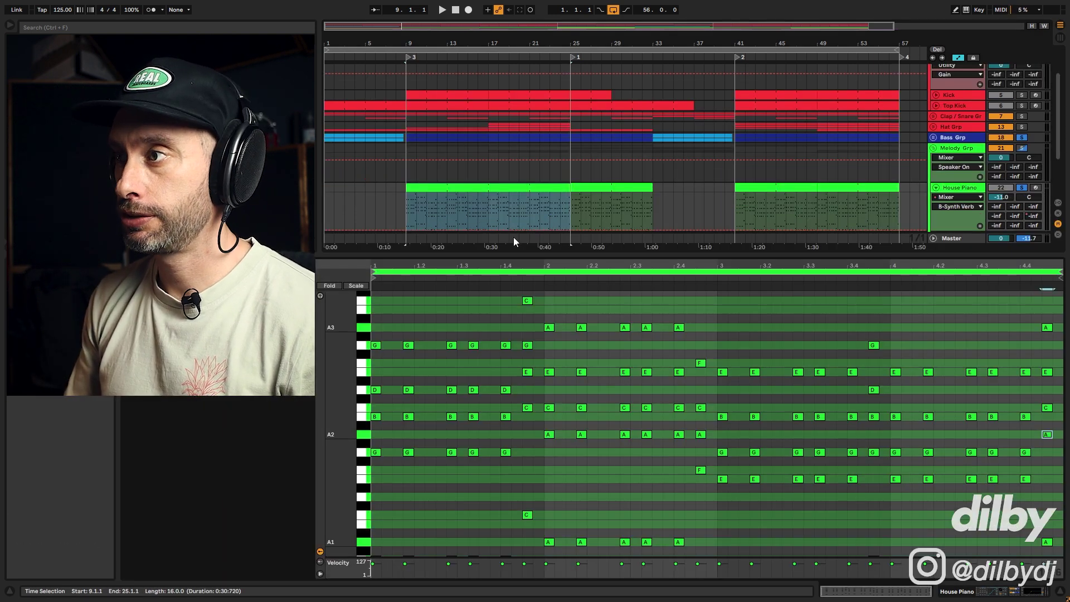
key("shift+Tab")
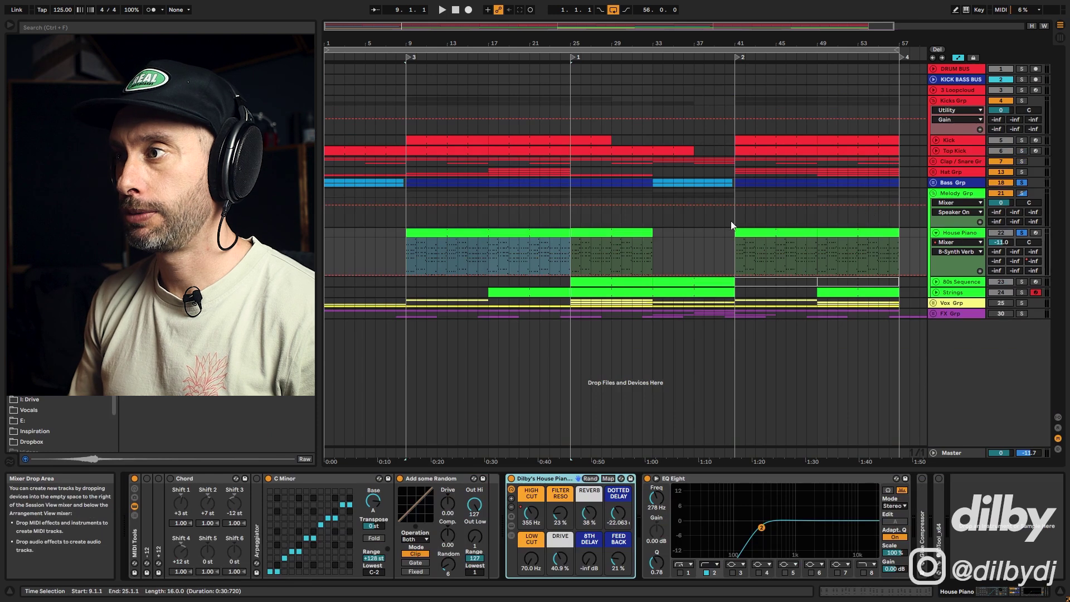
left_click(485, 255)
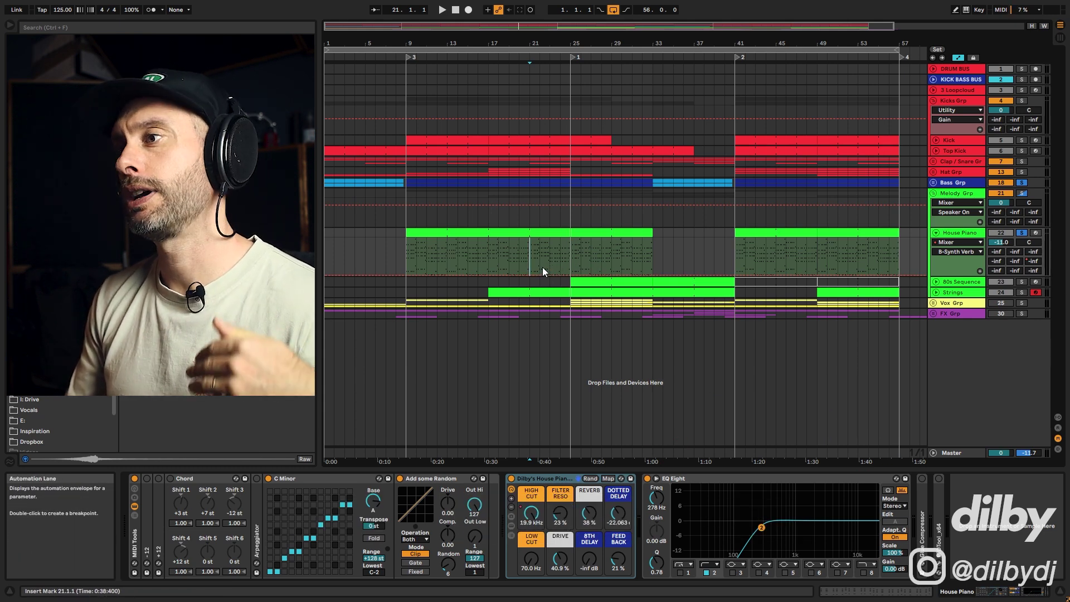
Step: Fold the Chord device and audition the House Piano with EQ Eight's filter 2 low cut off and back on
double_click(207, 480)
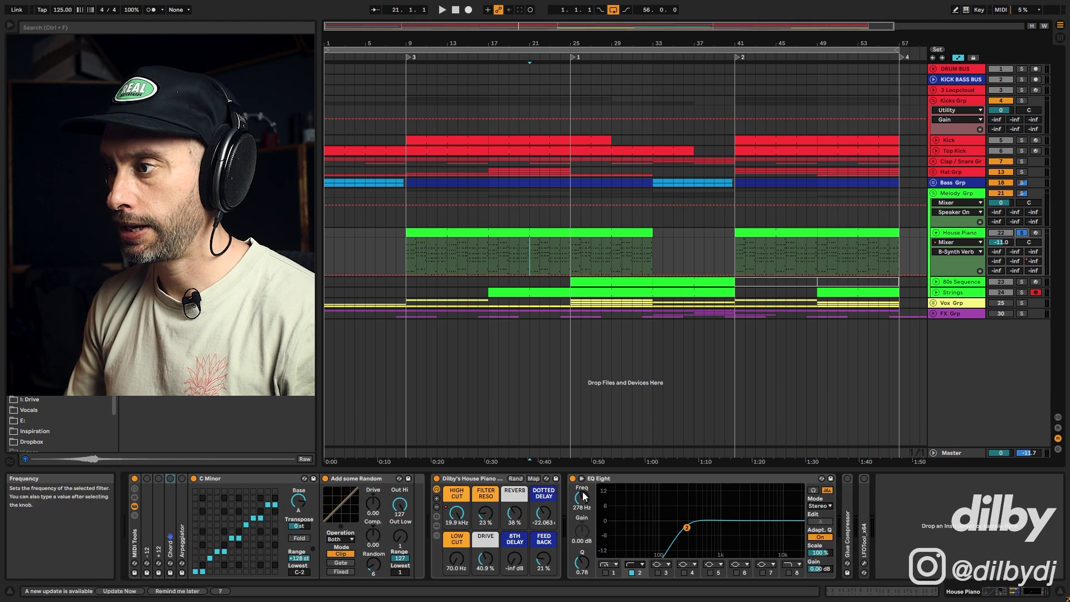
key("space")
left_click(632, 573)
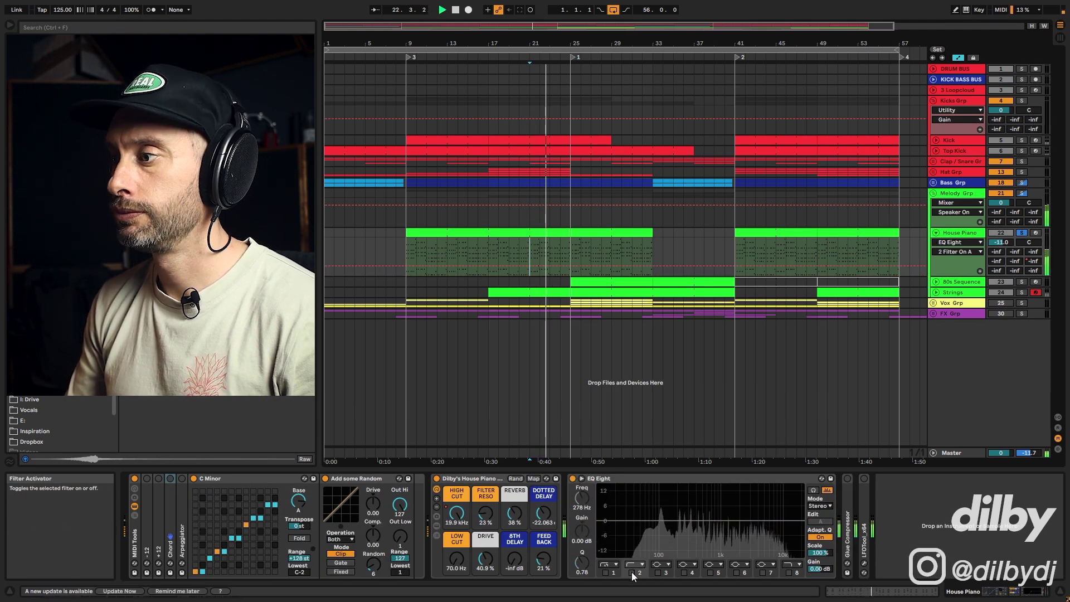
left_click(631, 573)
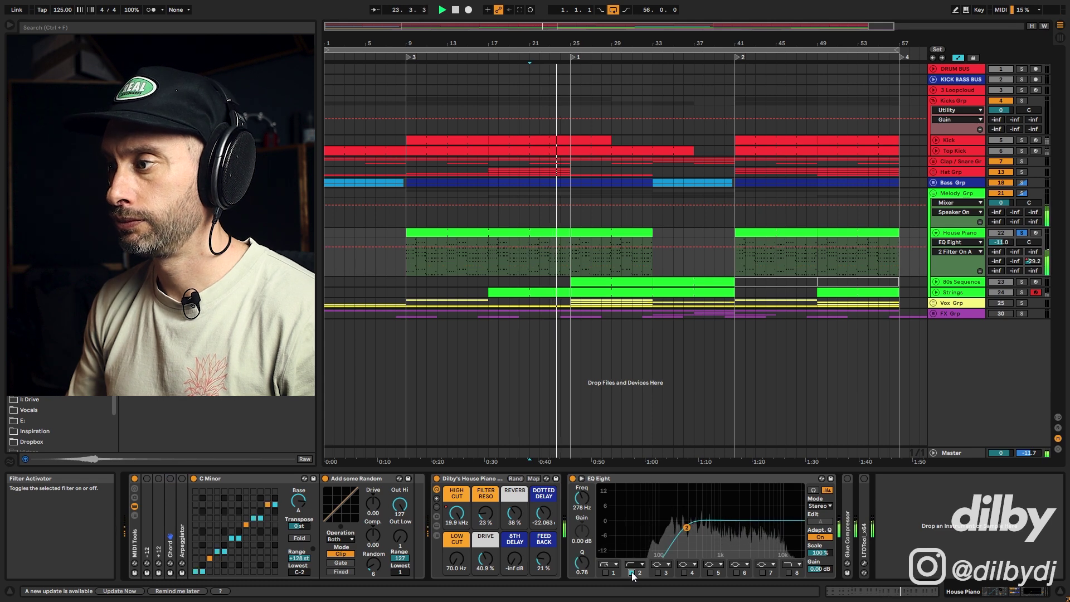
key("space")
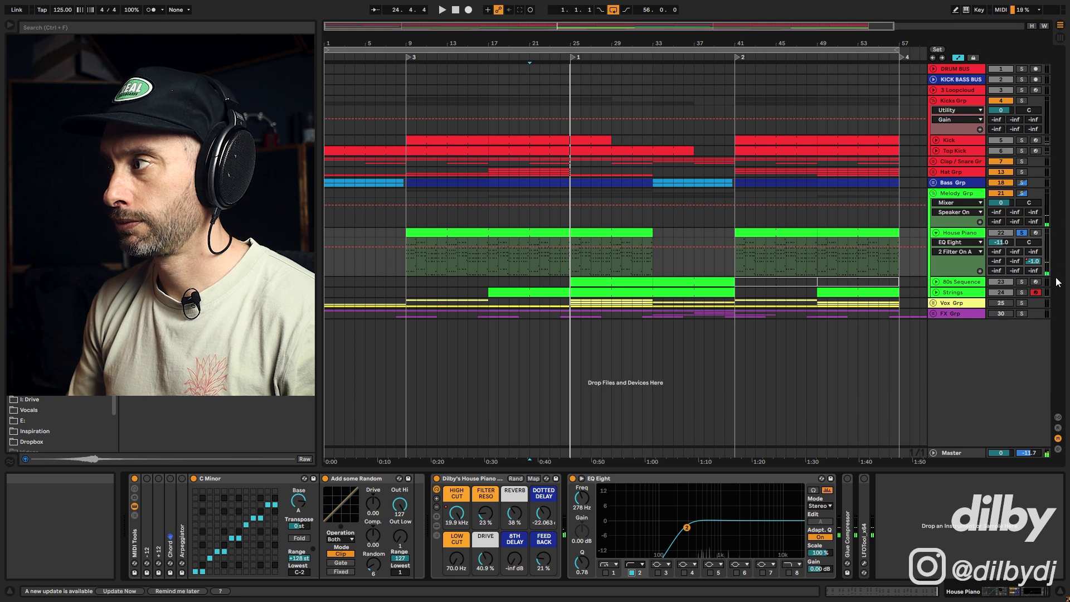
Step: Show the House Piano's F-MZ Delay send automation and examine the stretch leading up to bar 25
key("a")
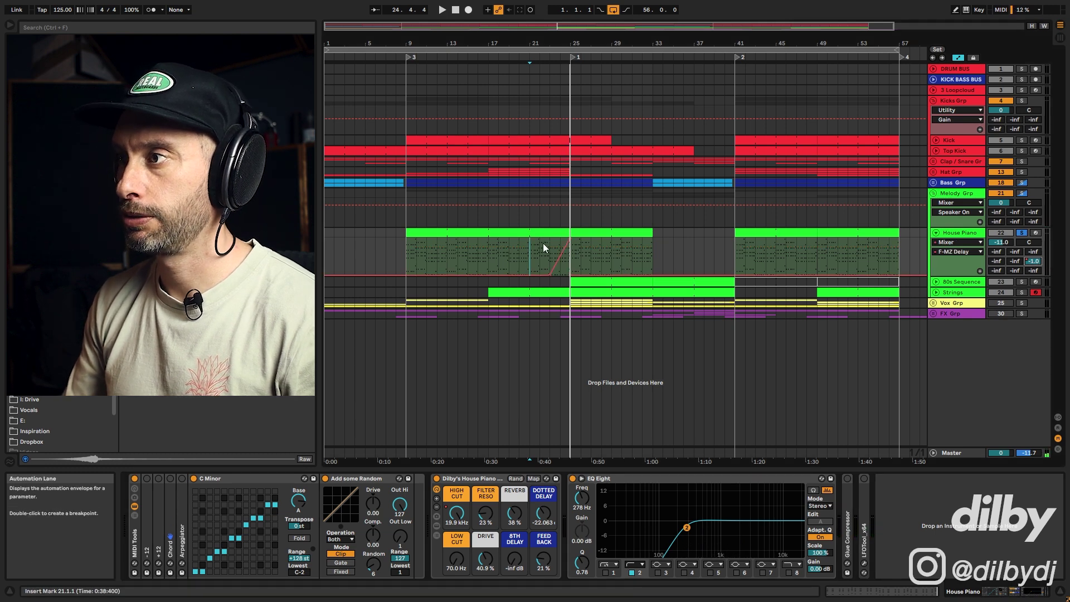
left_click_drag(547, 243, 570, 238)
left_click(557, 218)
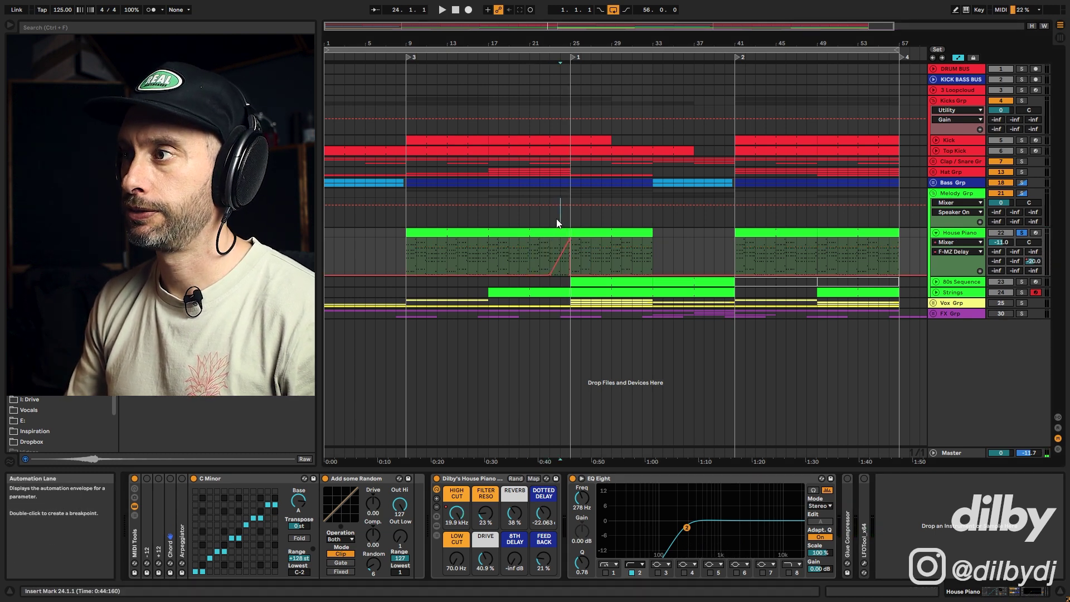
Step: Show the House Piano rack's High Cut macro automation and examine its curve from bar 9 to bar 25
left_click(935, 270)
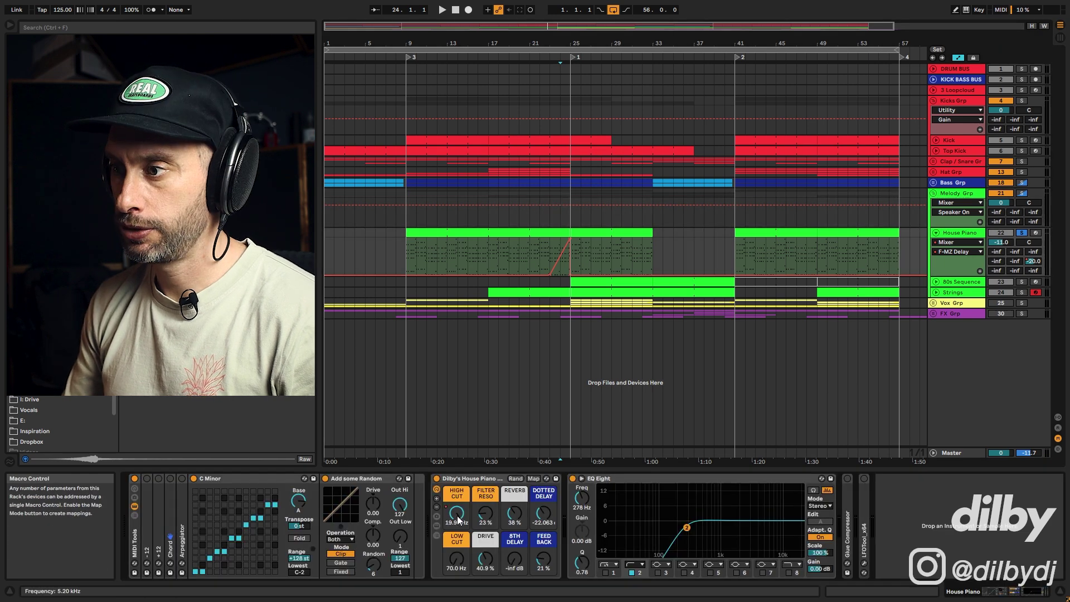
left_click(459, 520)
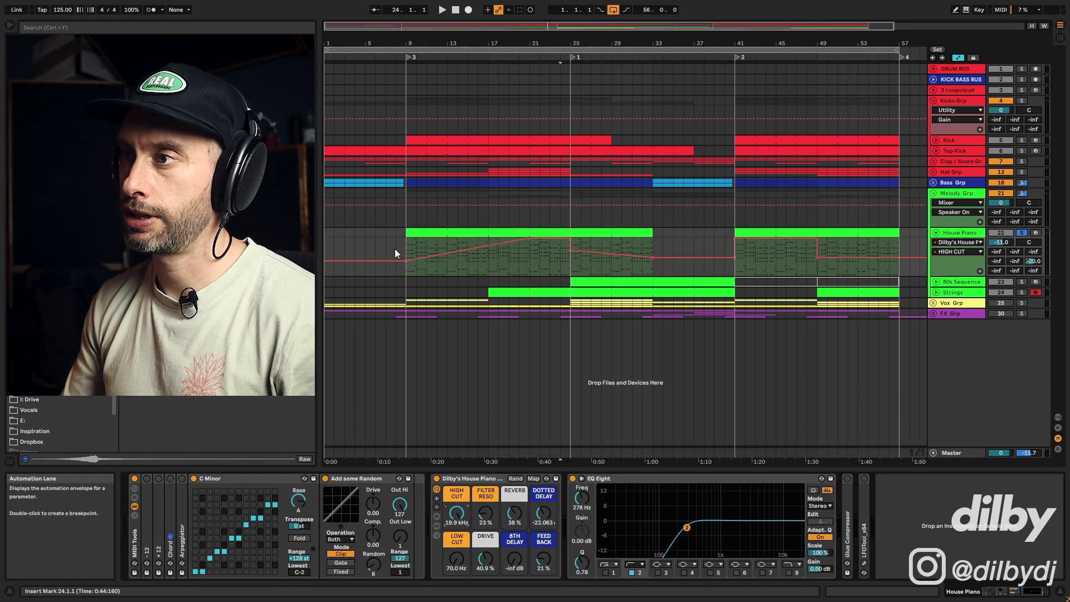
left_click_drag(406, 246, 558, 248)
left_click(570, 262)
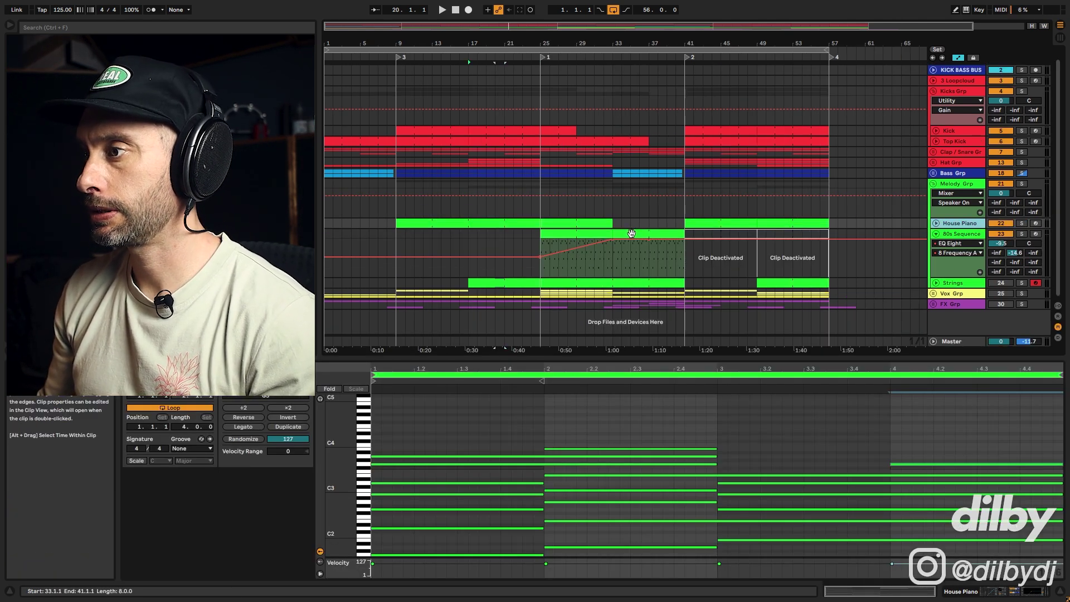
Step: Open the 80s Sequence clip at bar 33, enlarge the note editor, and play the track soloed
left_click(632, 233)
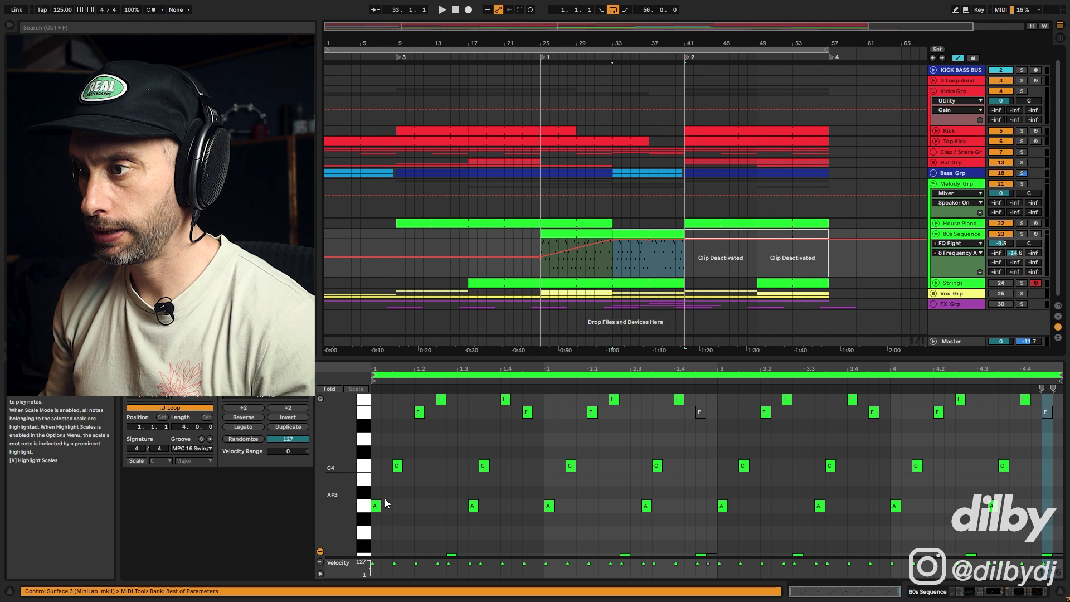
scroll(418, 482, "up", 1)
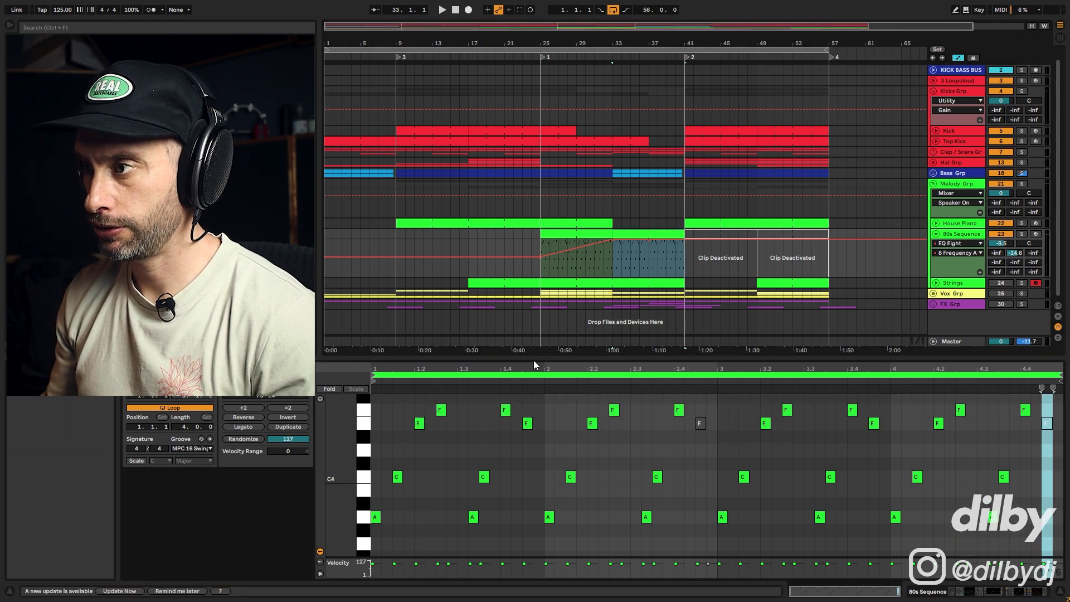
left_click_drag(534, 360, 541, 237)
key("space")
left_click(1022, 165)
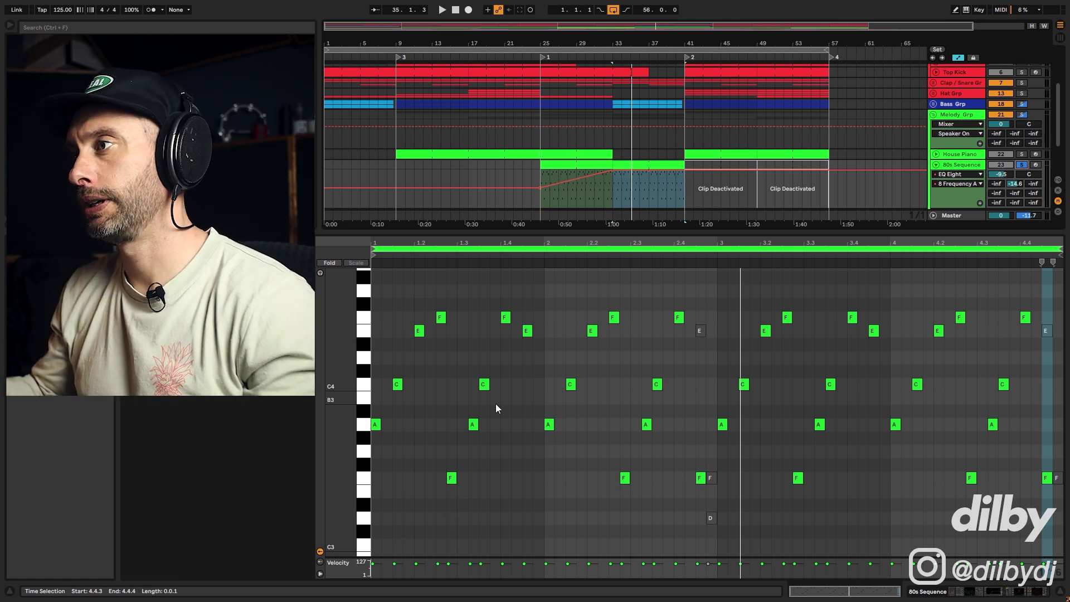
Step: Show the 80s Sequence device chain and audition the part with Echo switched off and back on
left_click(1011, 592)
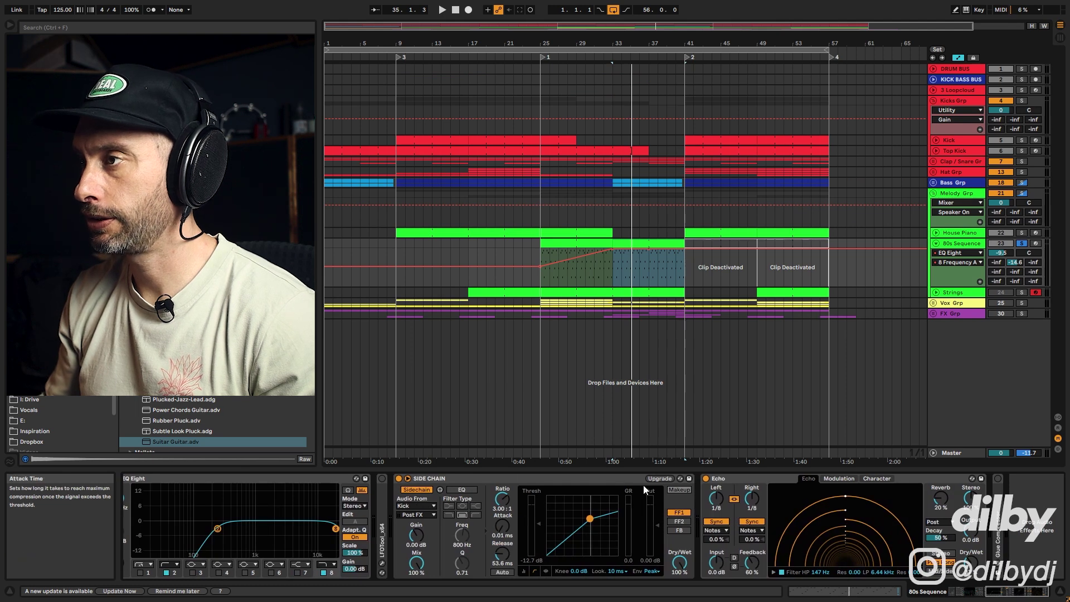
left_click(735, 480)
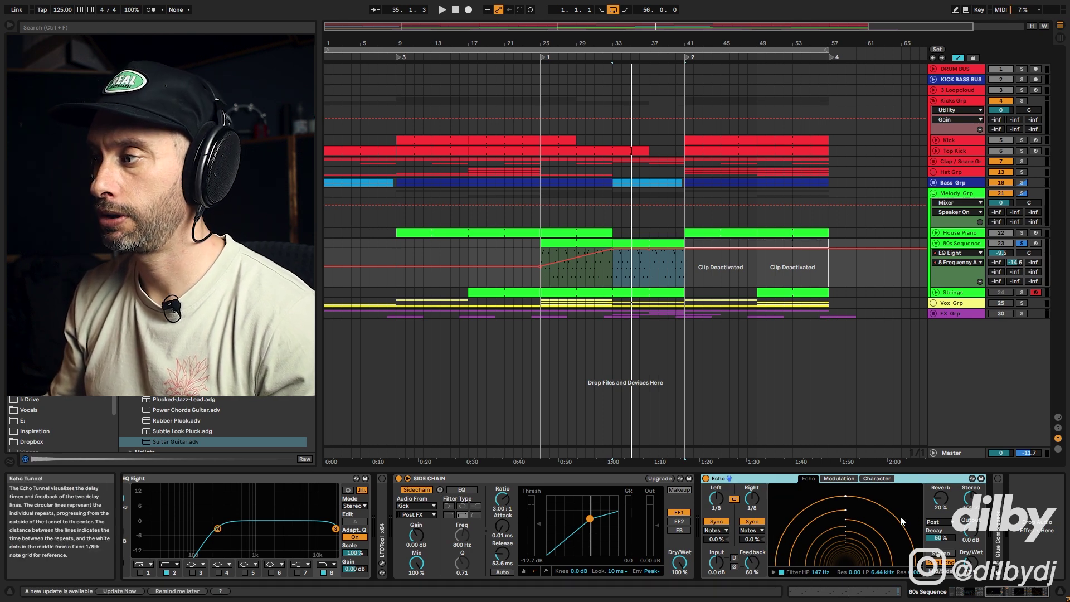
key("space")
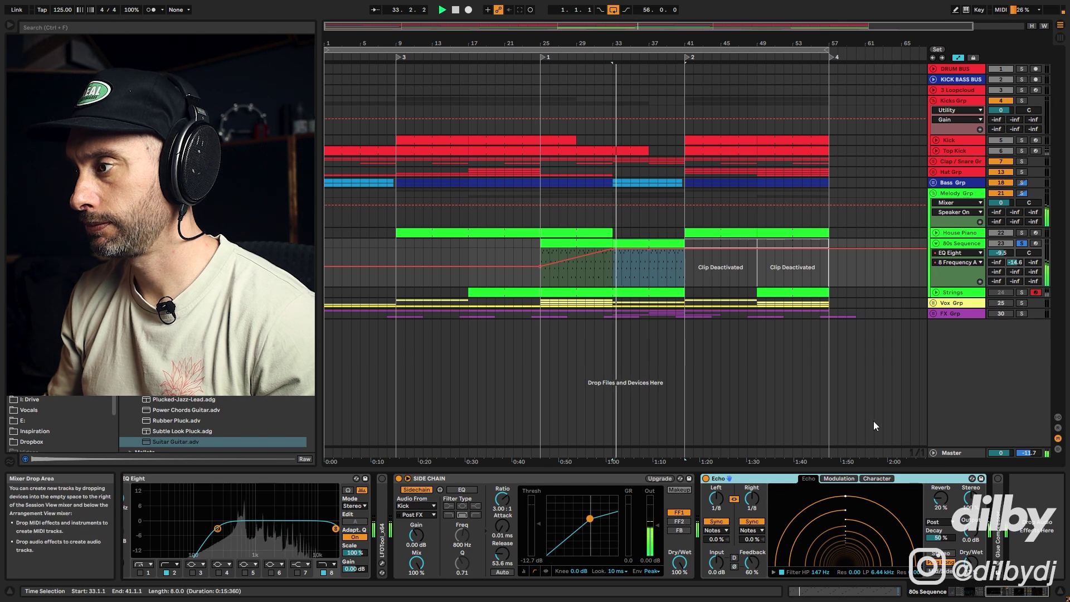
left_click(707, 478)
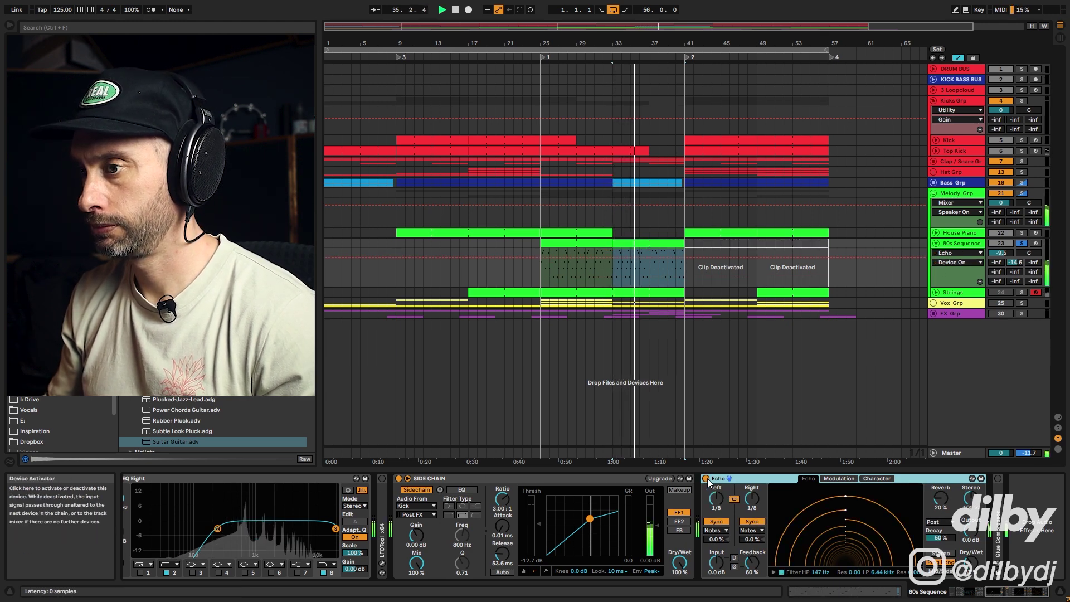
left_click(707, 478)
Step: Show the 80s Sequence EQ Eight band 8 frequency automation and play it from bar 25
scroll(859, 527, "up", 10)
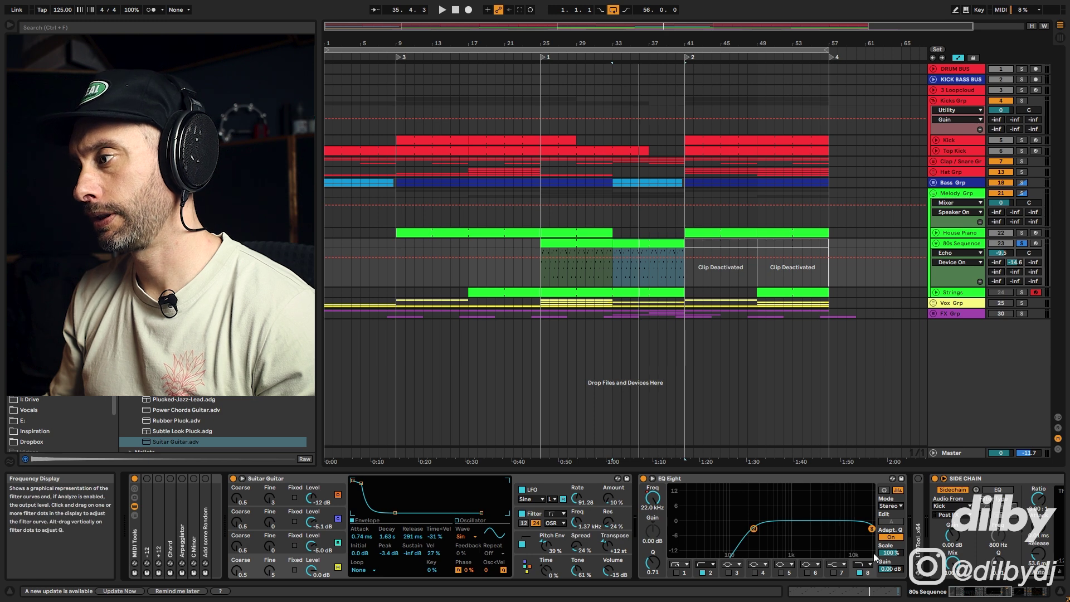
left_click(654, 501)
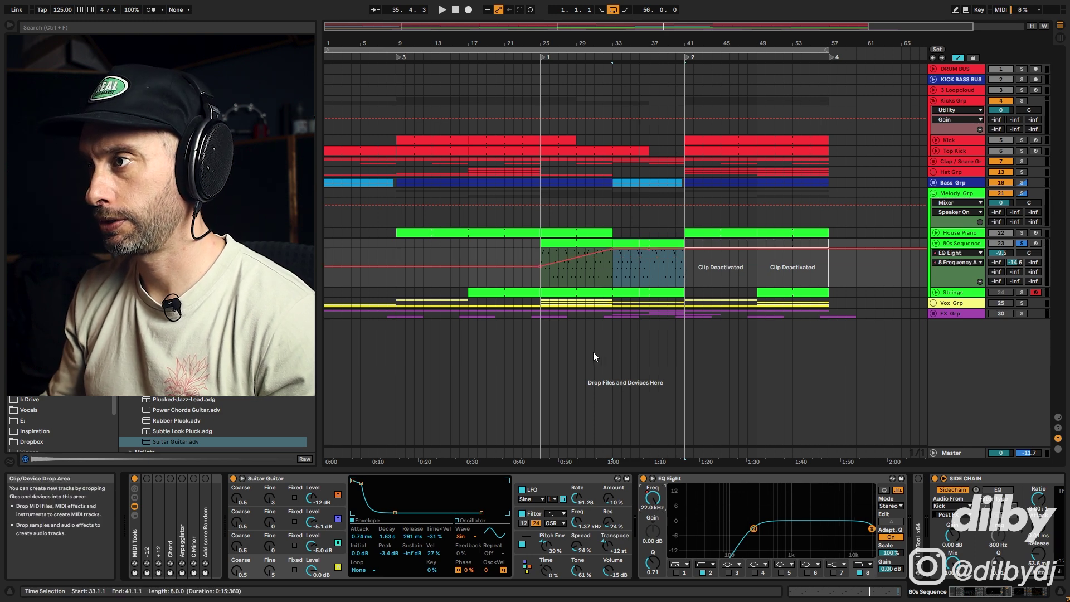
left_click(543, 281)
key("space")
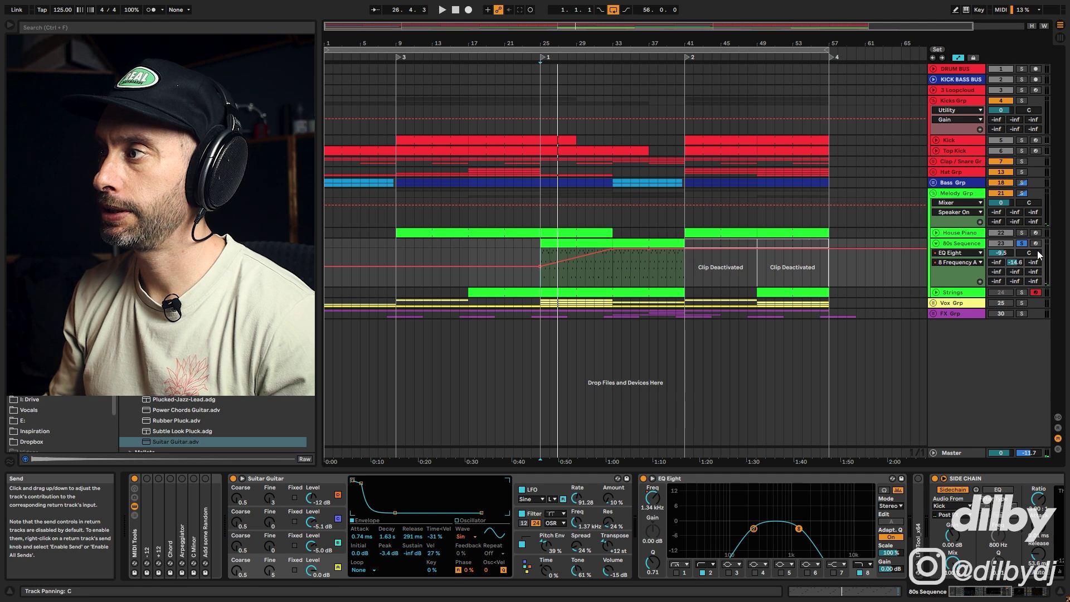
Step: Duplicate the 80s Sequence track with its Suitar Guitar synth
left_click(287, 484)
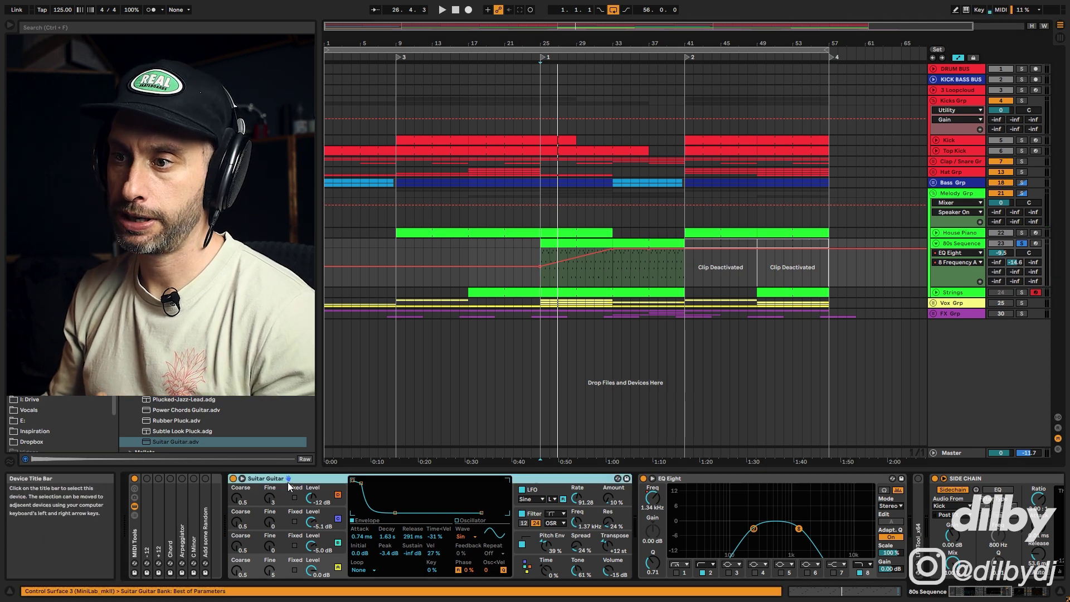
left_click(962, 244)
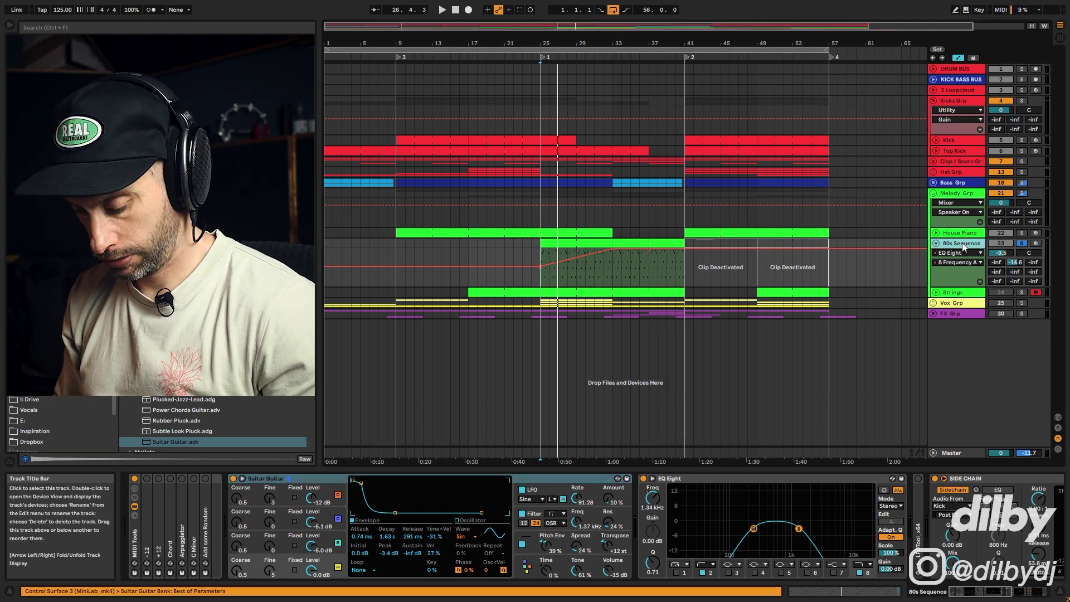
key("ctrl+d")
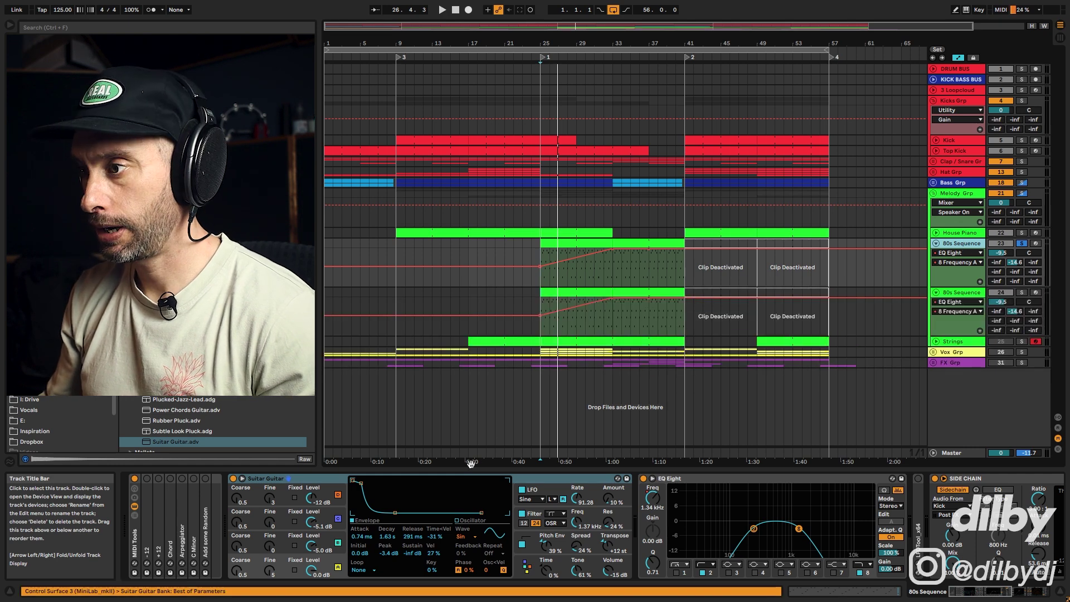
Step: Reload the Suitar Guitar preset on the upper 80s Sequence track, audition it from bar 33, and deactivate that track
left_click(618, 479)
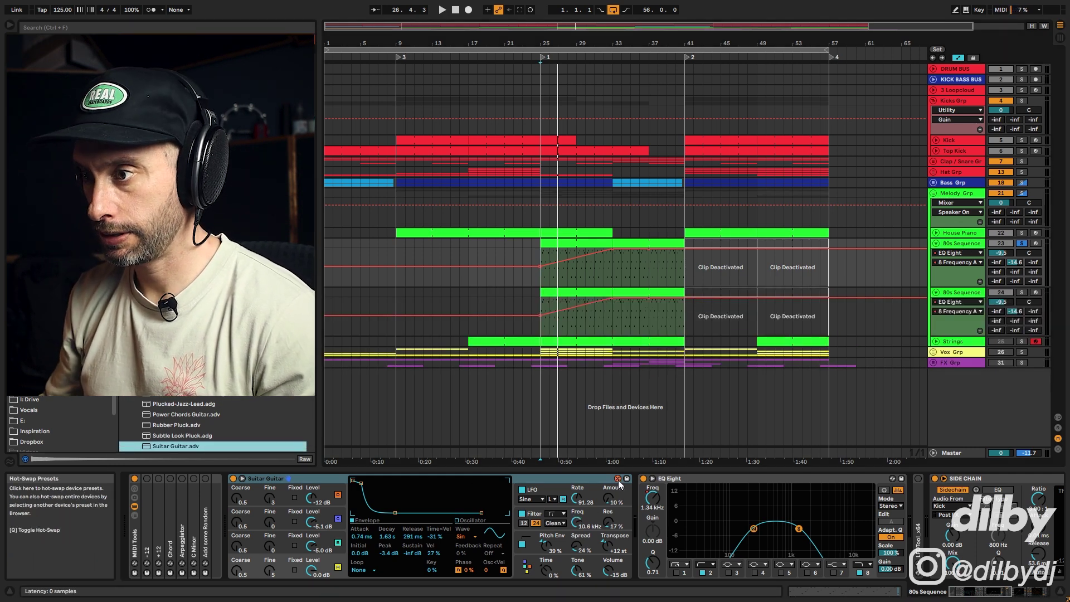
left_click(615, 267)
key("space")
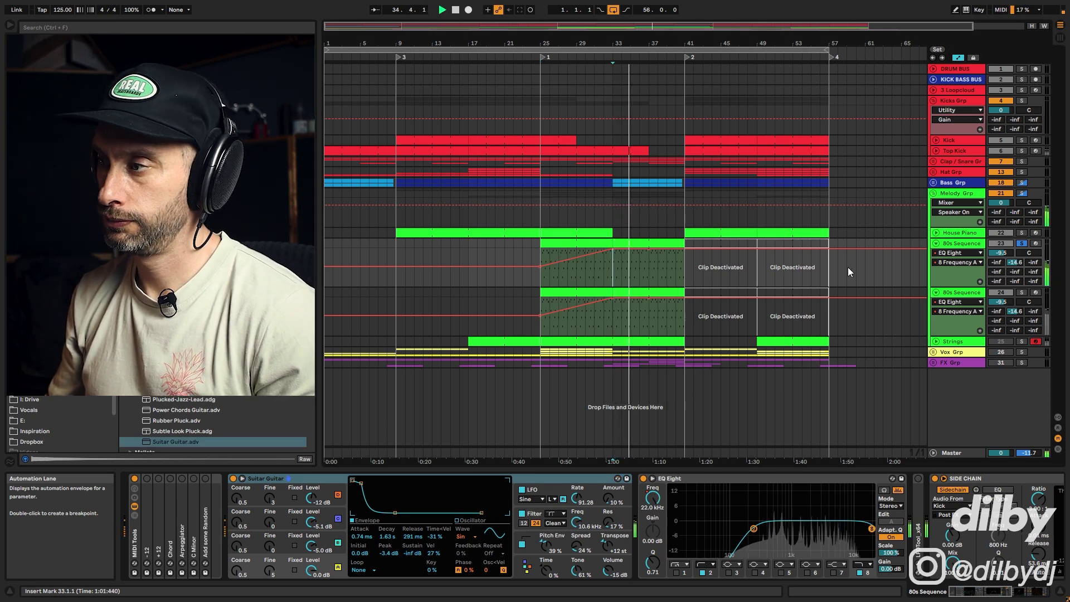
left_click(1001, 244)
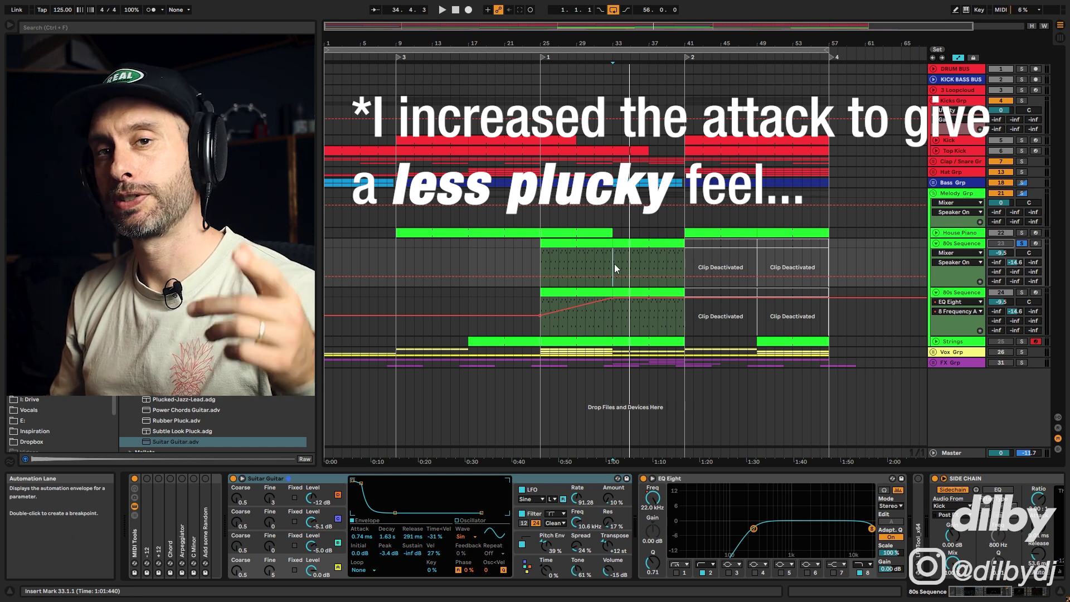
Step: Audition the lower 80s Sequence track soloed and within the full mix from bar 29
left_click(1022, 292)
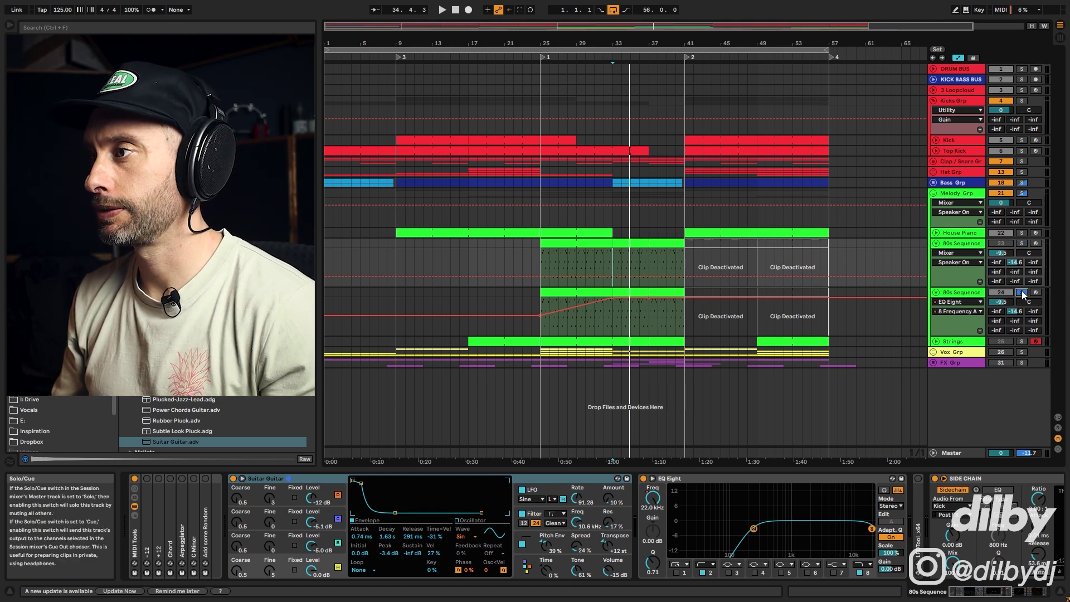
key("space")
left_click(1023, 292)
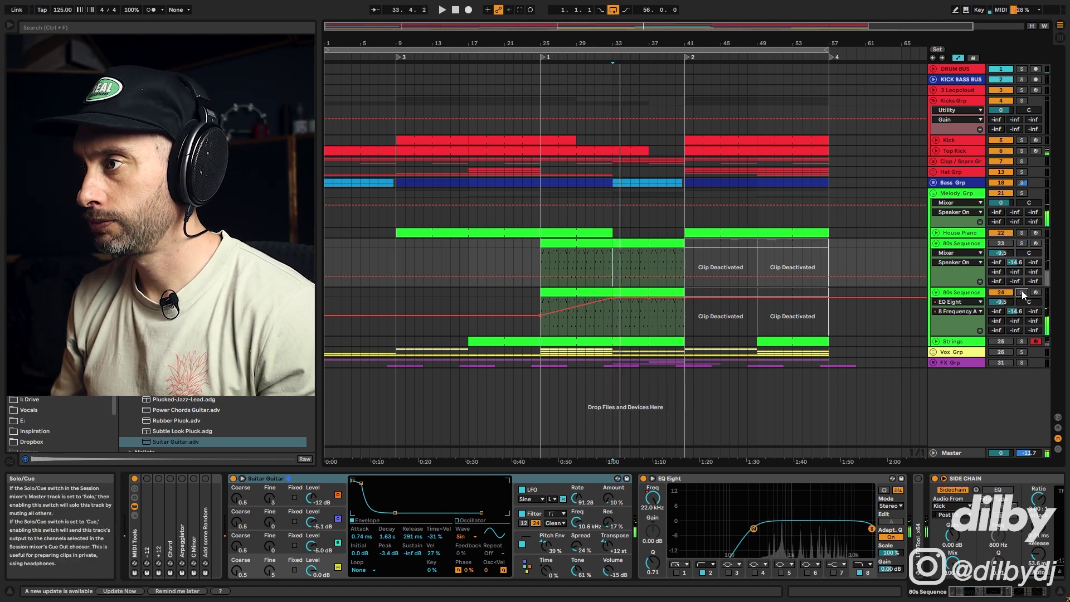
left_click(578, 323)
key("space")
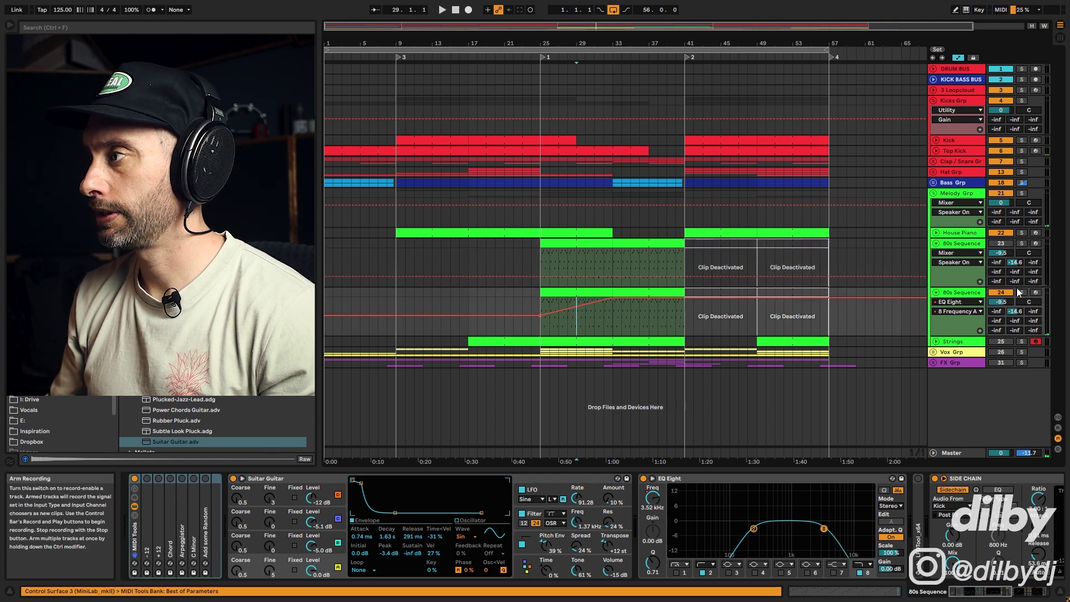
key("space")
Step: Collapse the upper 80s Sequence track, show the Strings device chain, and hide the chain list of its Strings Ensemble Legato rack
left_click(936, 245)
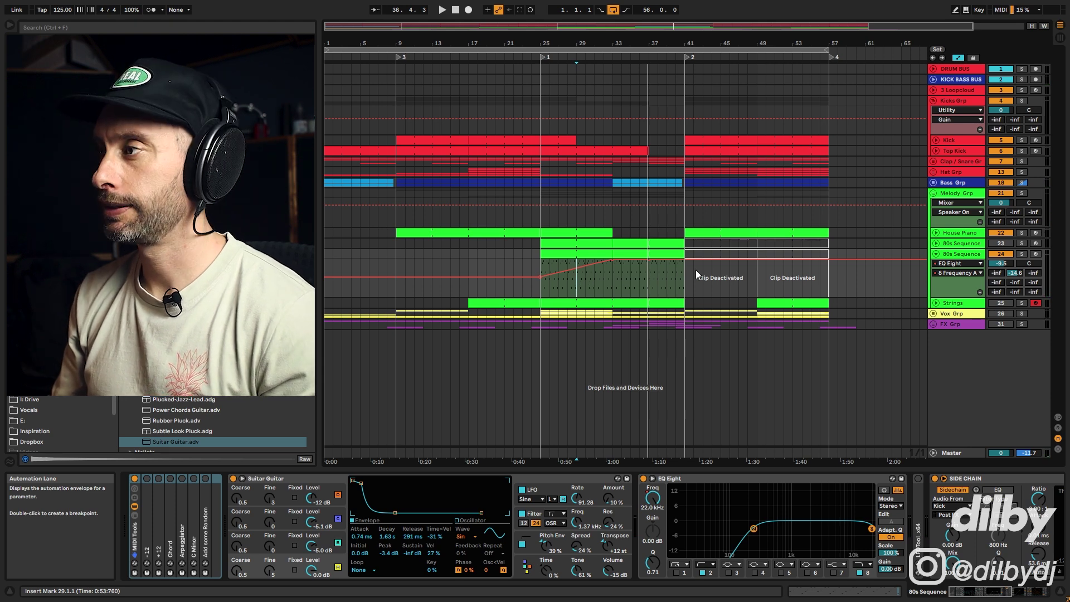
left_click(1024, 308)
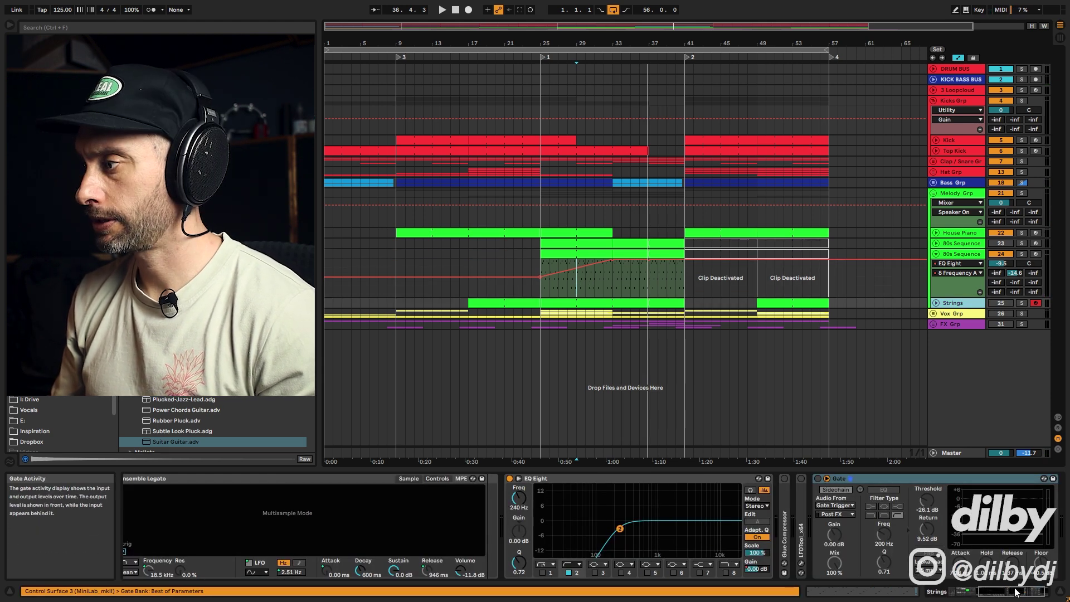
left_click(960, 596)
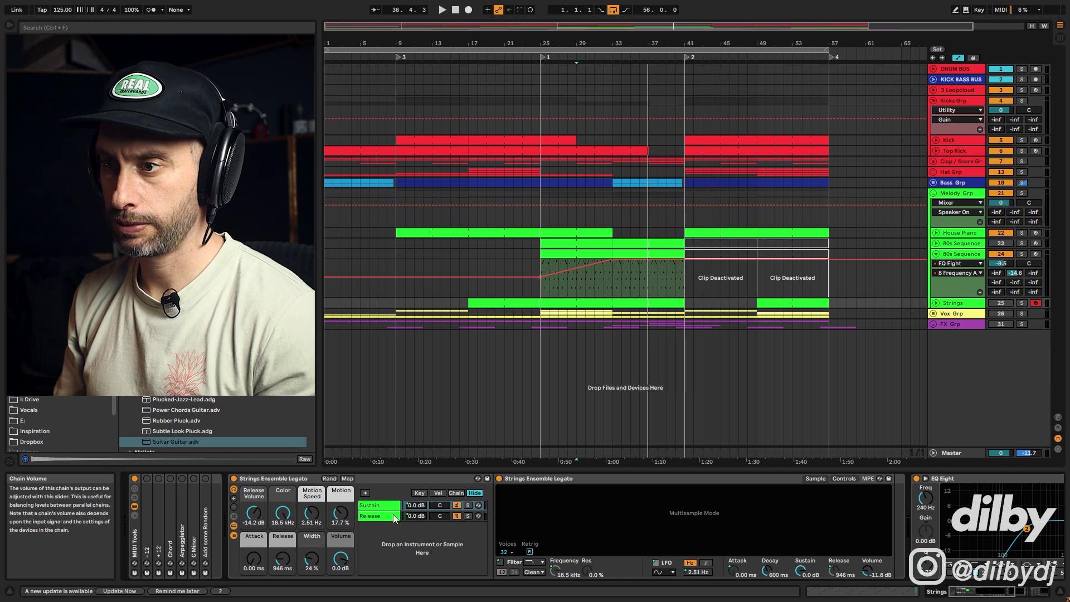
left_click(976, 302)
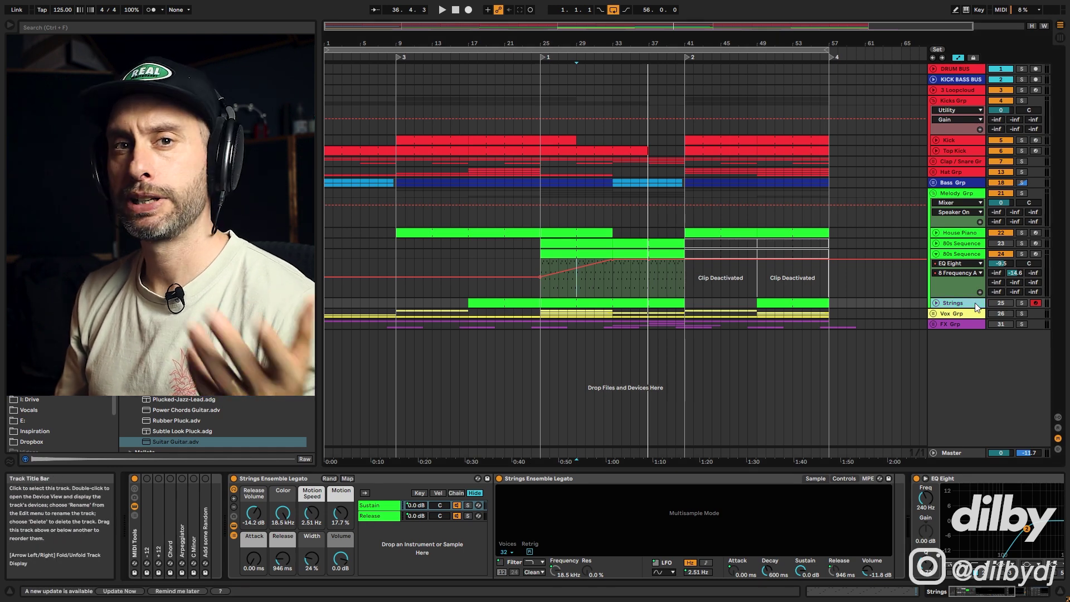
left_click(587, 305)
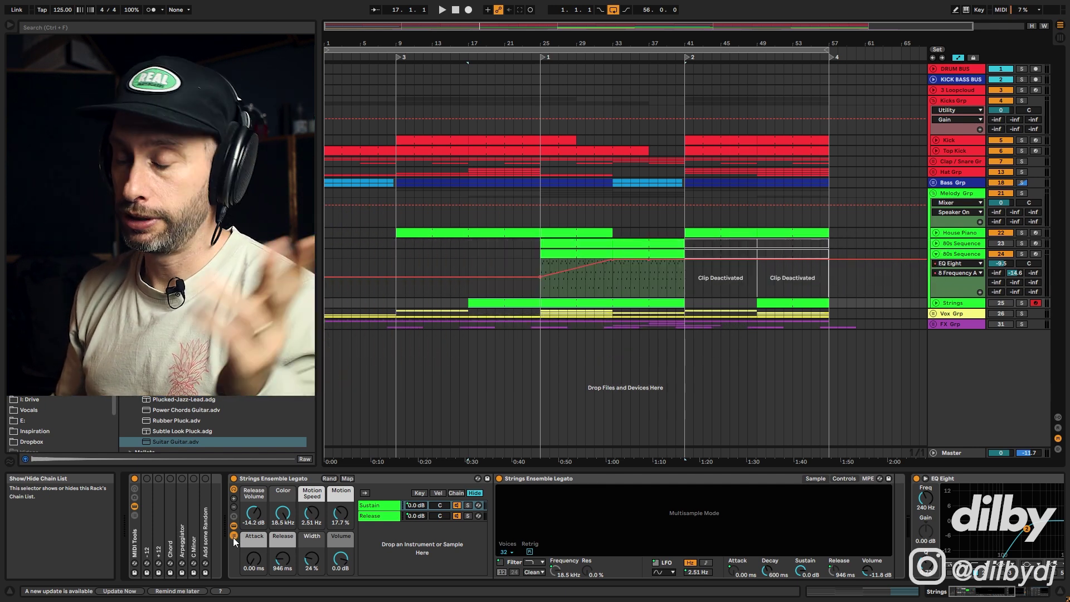
left_click(234, 536)
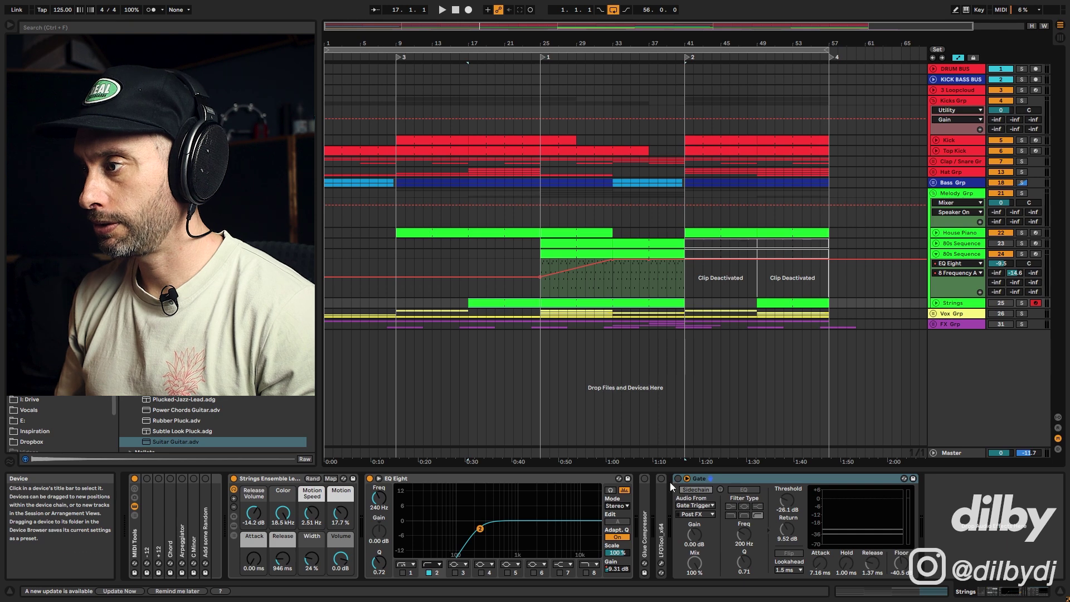
Step: Open the Strings MIDI clip before bar 25 and enlarge its piano roll until the chord note names are readable
left_click(537, 296)
double_click(539, 302)
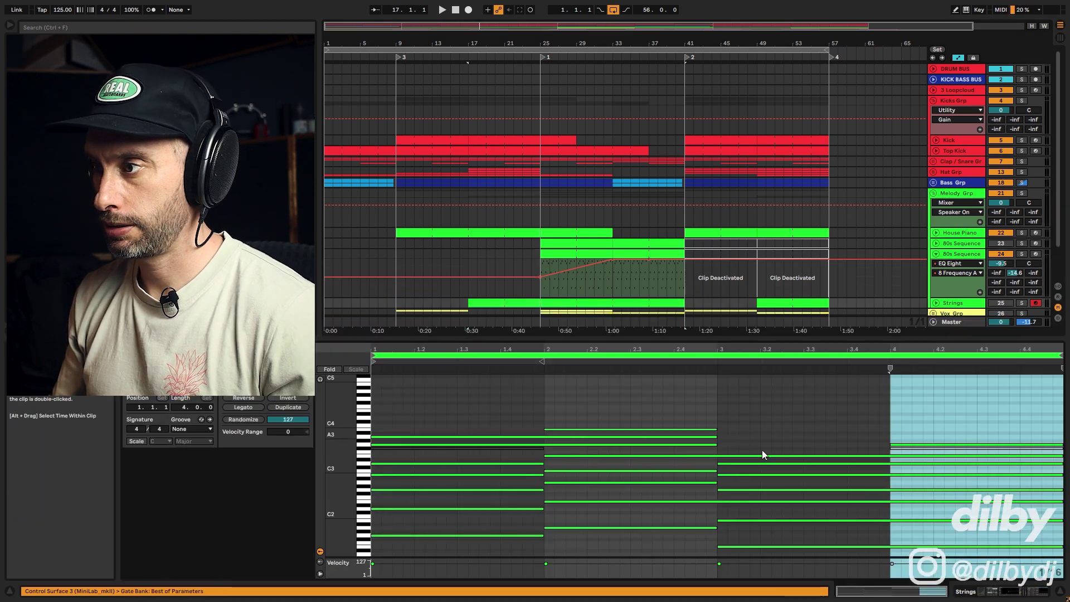
left_click_drag(655, 337, 636, 202)
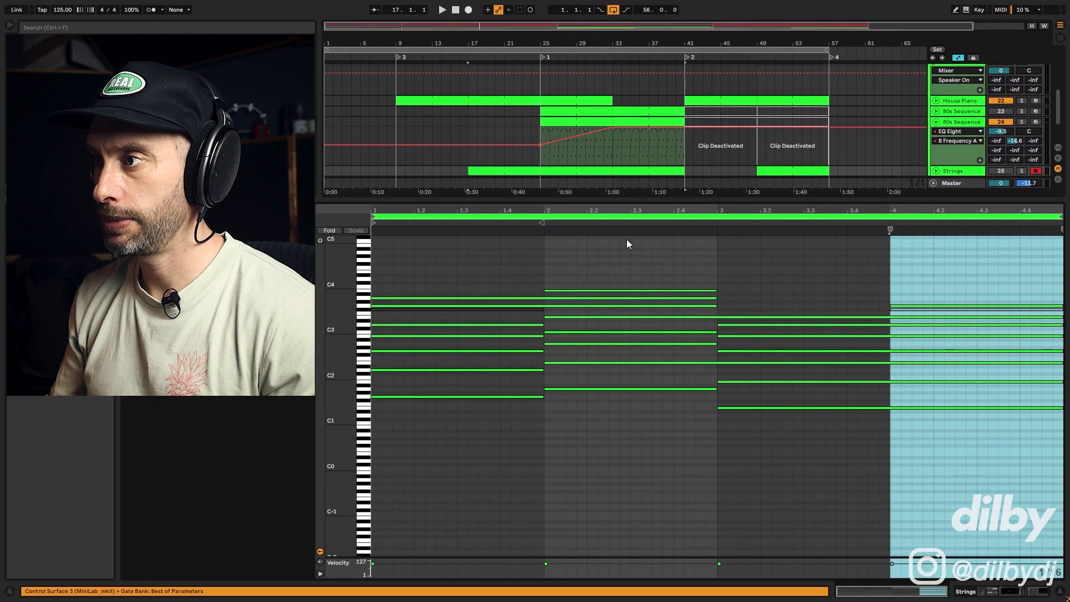
mouse_move(337, 335)
left_mouse_down()
mouse_move(352, 365)
mouse_move(345, 320)
left_mouse_up()
left_click_drag(451, 452, 687, 391)
left_click_drag(819, 499, 757, 423)
scroll(757, 427, "up", 5)
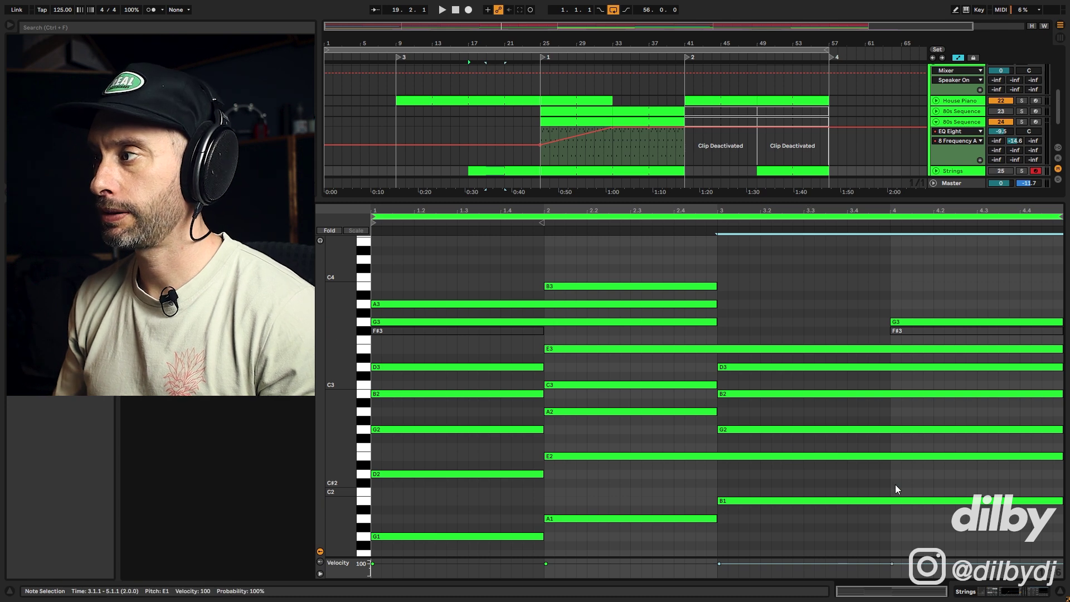
Step: Turn on scale highlighting for the Strings clip and point out its G3 and F#3 chord notes in bars 1 and 4
left_click(946, 322)
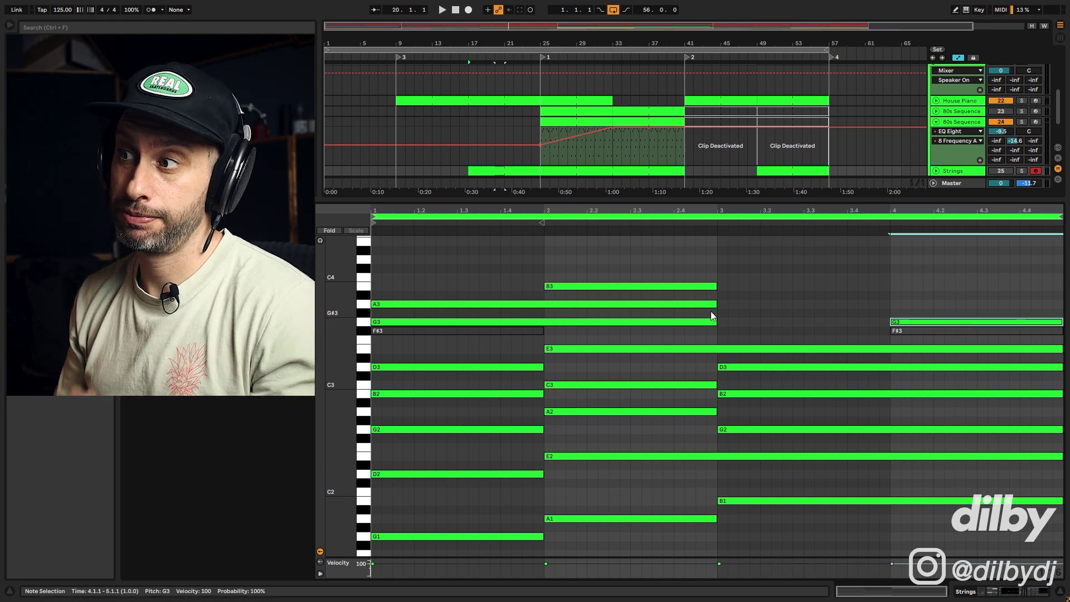
left_click(28, 304)
left_click(161, 386)
left_click(195, 304)
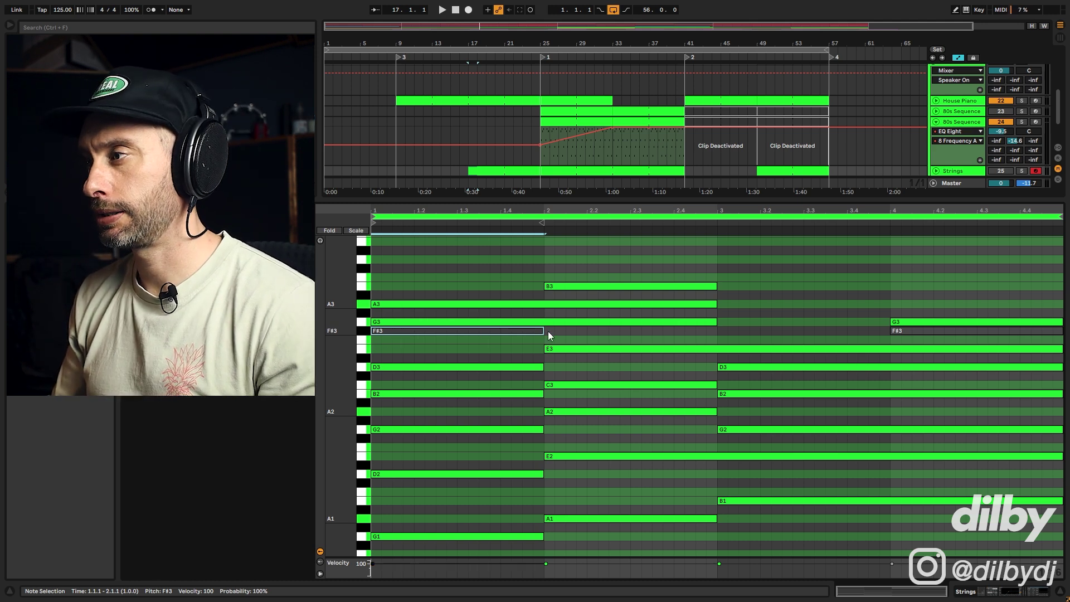
left_click(908, 330)
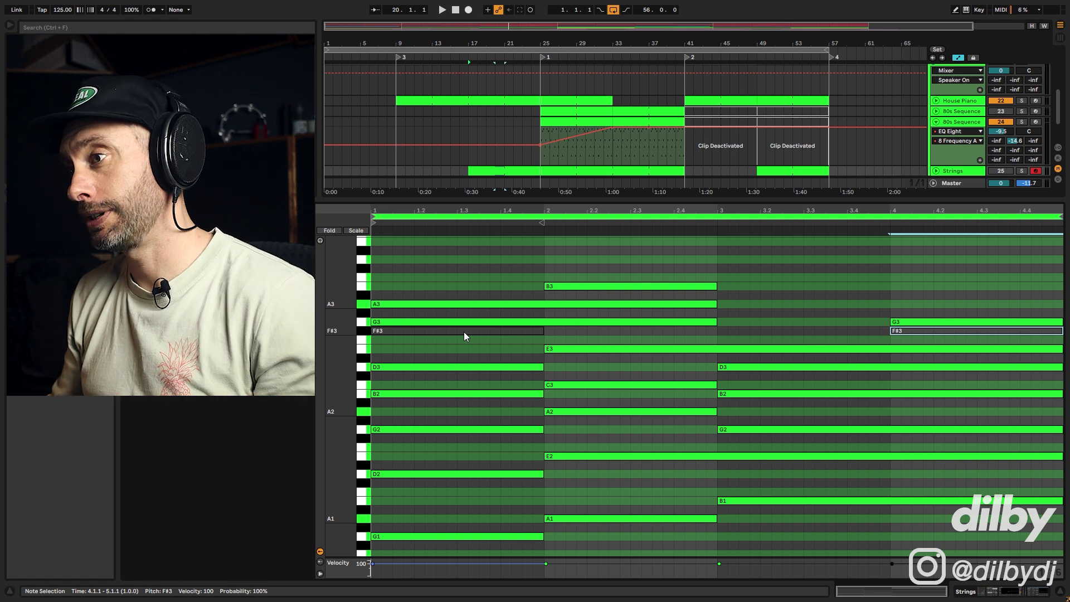
Step: Solo the Strings track and play its chord progression
scroll(659, 124, "down", 3)
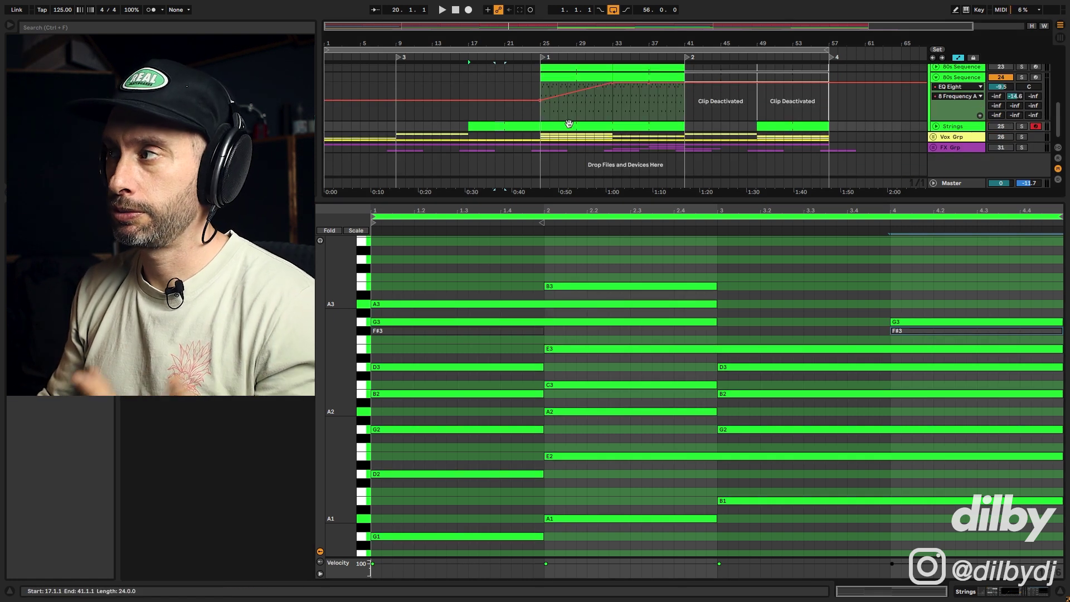
left_click(1023, 127)
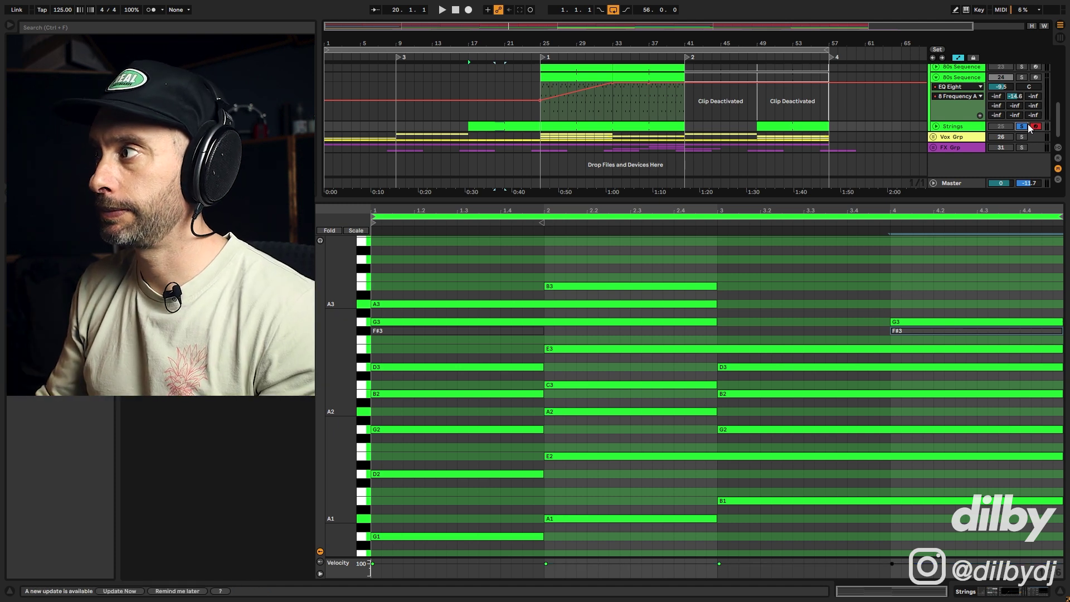
key("space")
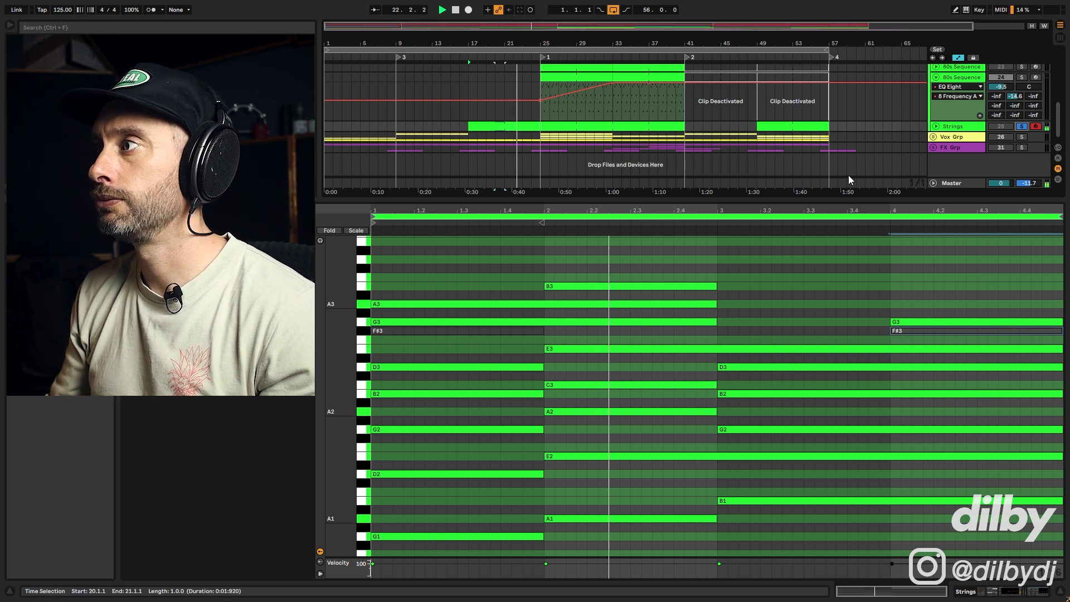
Step: Expand the Strings track, return to its device chain, and show the EQ Eight Output Gain automation
left_click(938, 127)
scroll(821, 132, "down", 1)
key("shift+Tab")
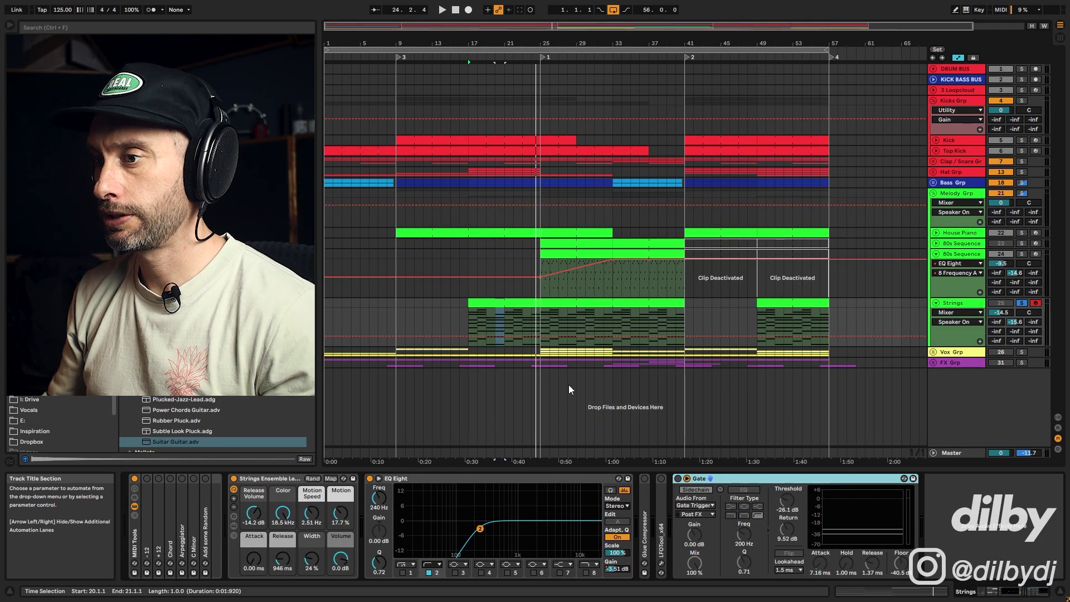
left_click(619, 569)
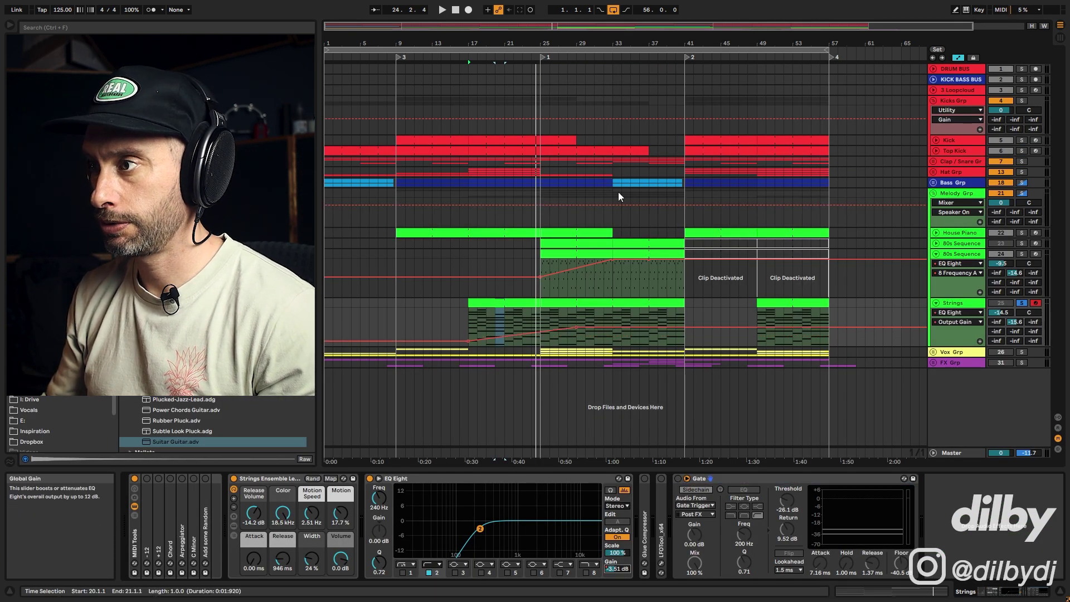
Step: Play from bar 29 and unsolo the Strings track to hear it within the full mix
left_click(578, 309)
key("space")
left_click(1011, 304)
left_click(1024, 302)
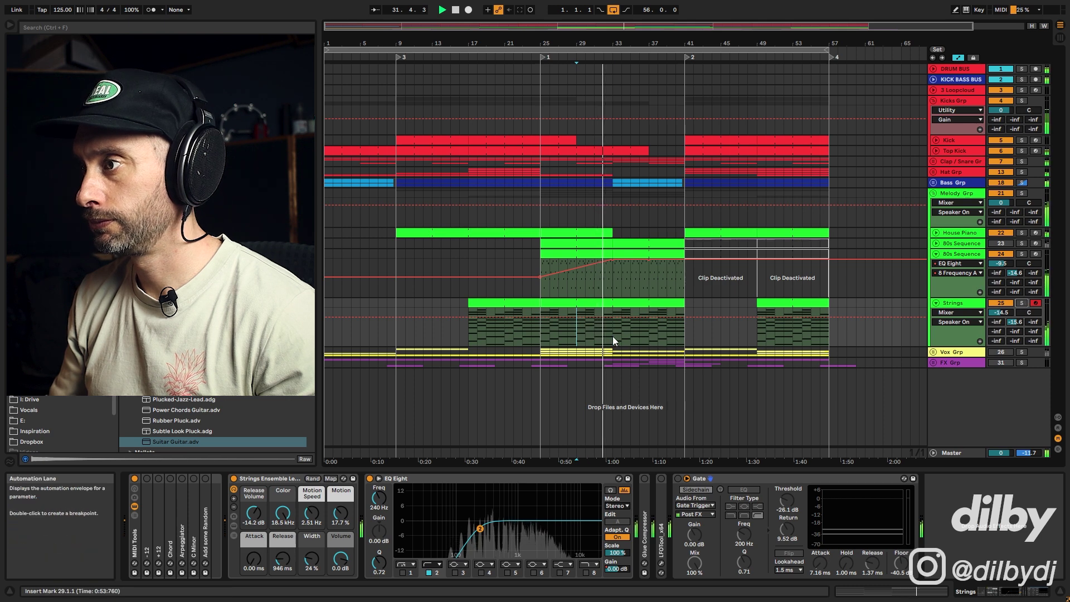
Step: Deactivate the lower 80s Sequence track, play from bar 33, and deactivate Strings during playback to compare the mix
left_click(1002, 253)
left_click(612, 223)
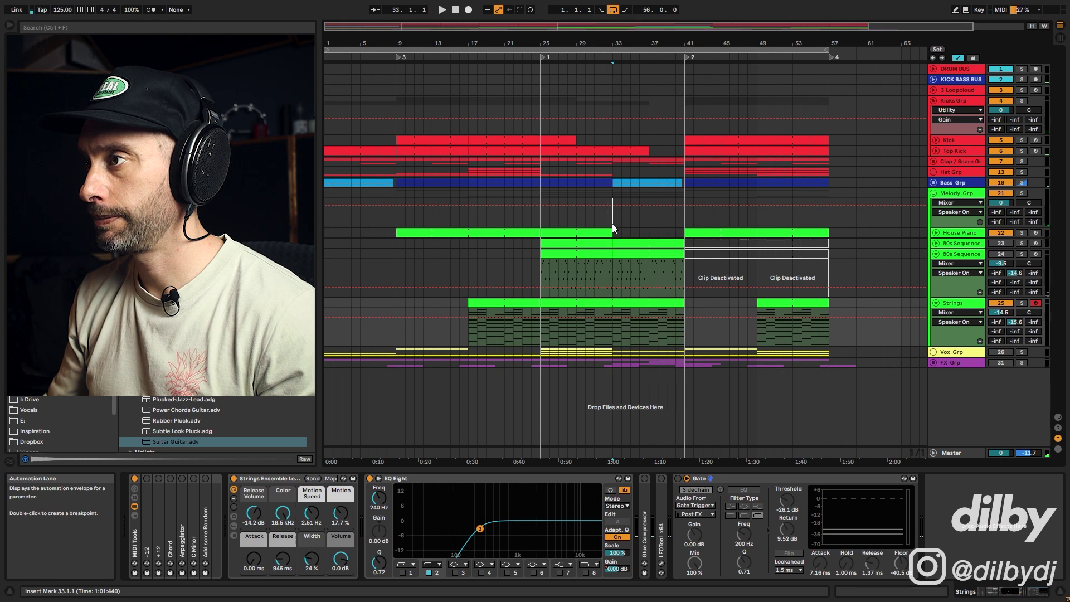
key("space")
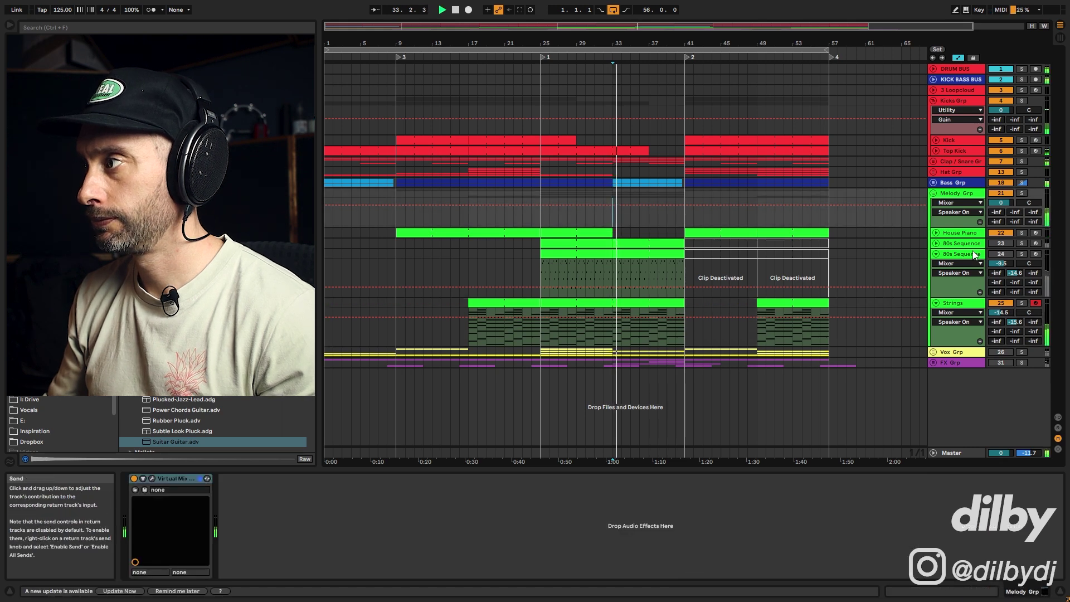
left_click(1006, 305)
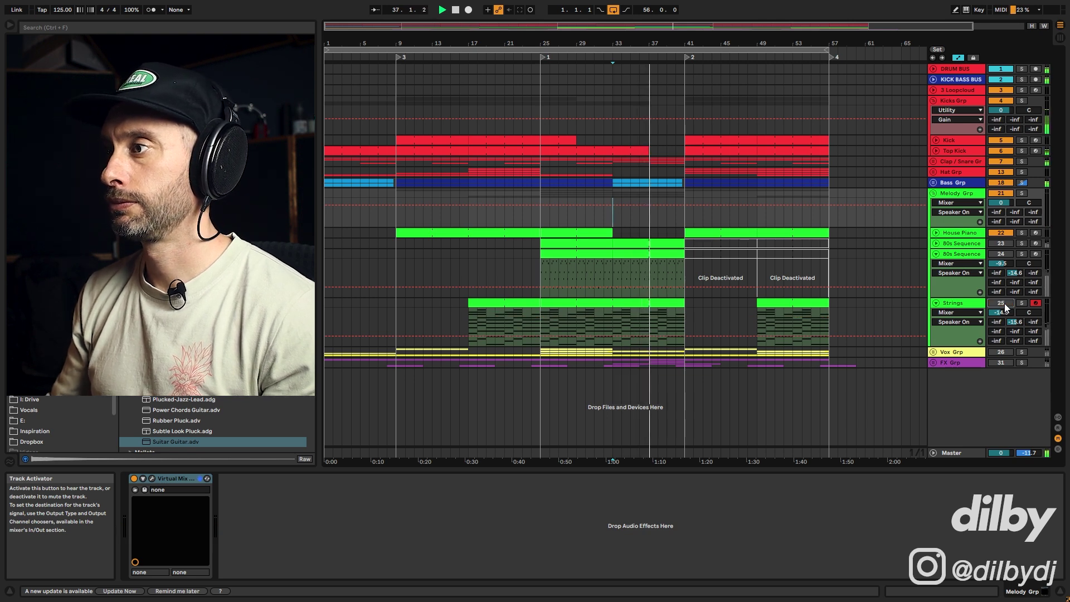
key("space")
Step: Reactivate the lower 80s Sequence track, compare the mix from bar 27 with Strings off and on, and replay from bar 25
left_click_drag(560, 312, 594, 315)
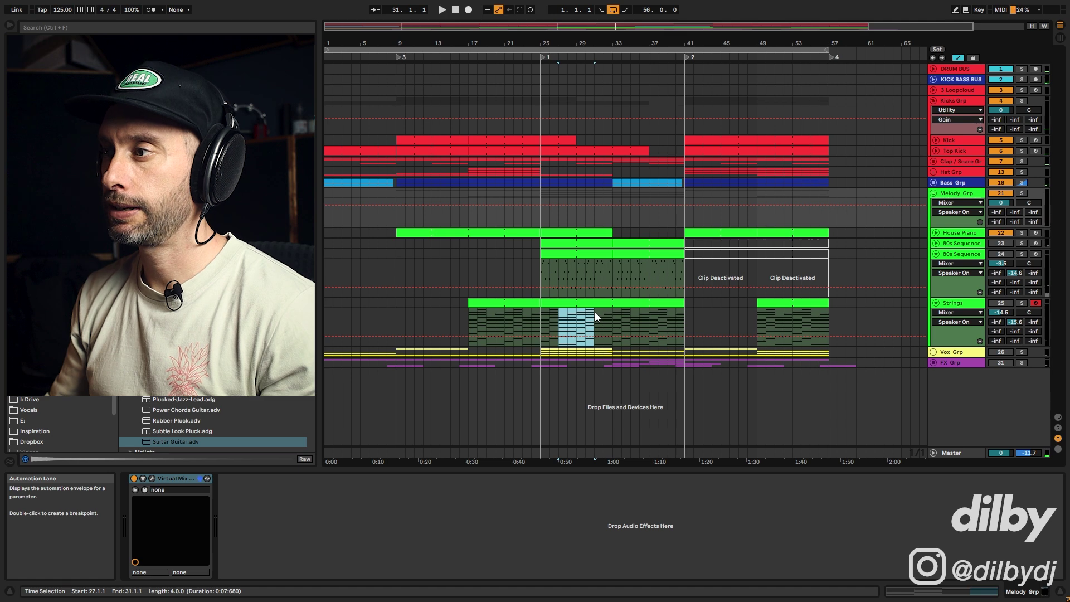
left_click(1000, 302)
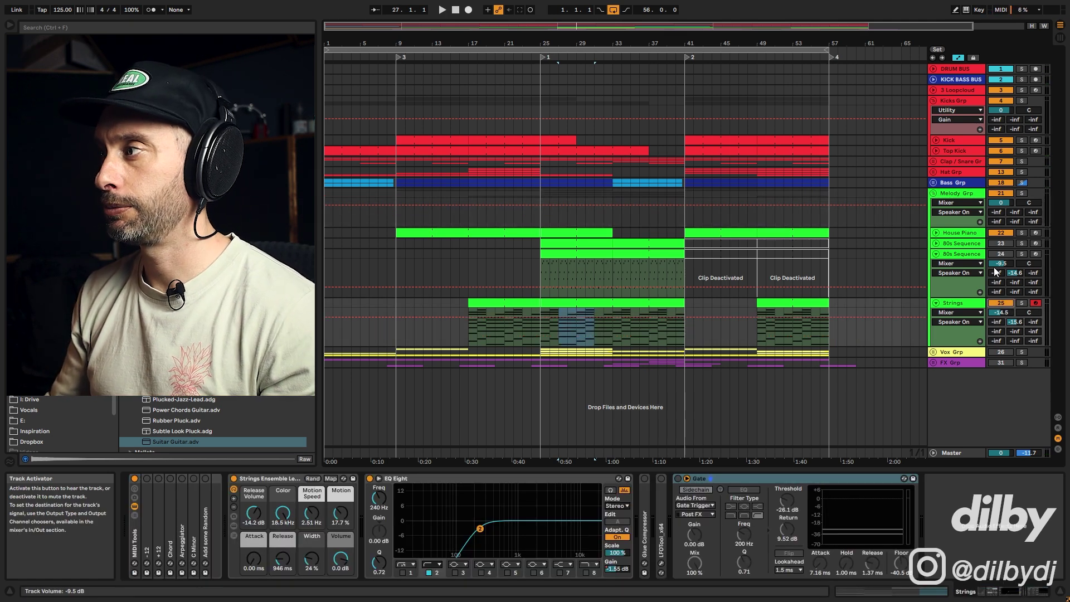
left_click(1001, 302)
key("space")
left_click(1002, 302)
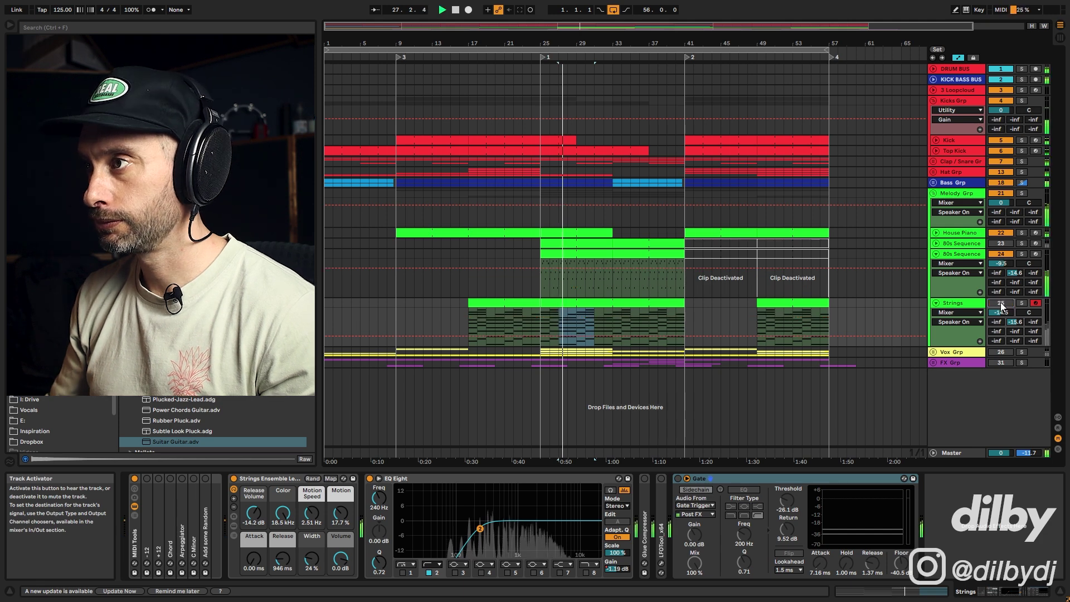
left_click(538, 334)
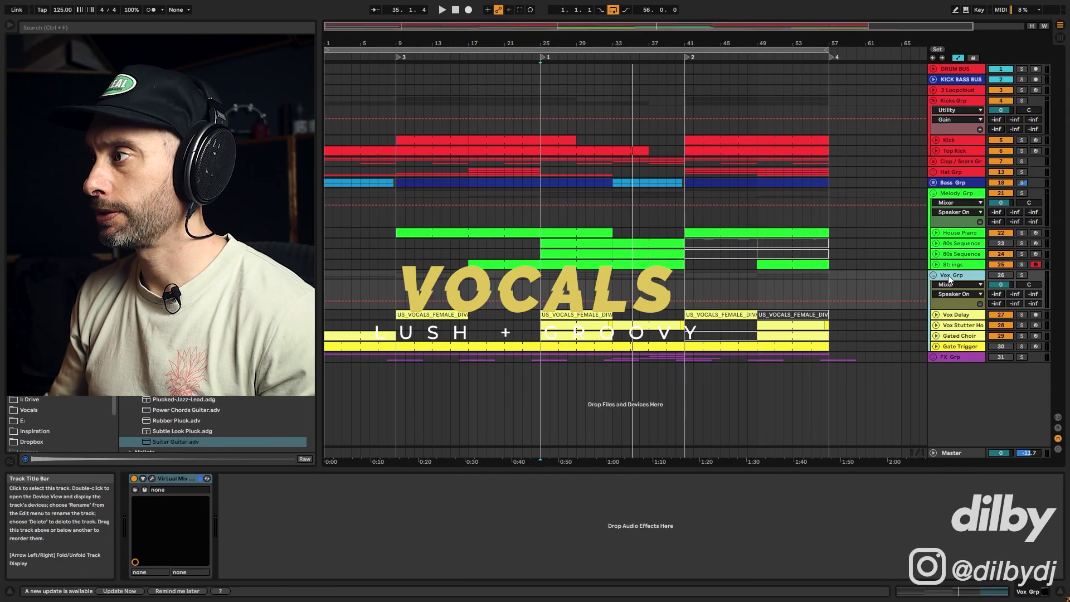
Step: Audition the Vox Delay track soloed from bar 25 and within the full mix from bar 8
left_click(1022, 315)
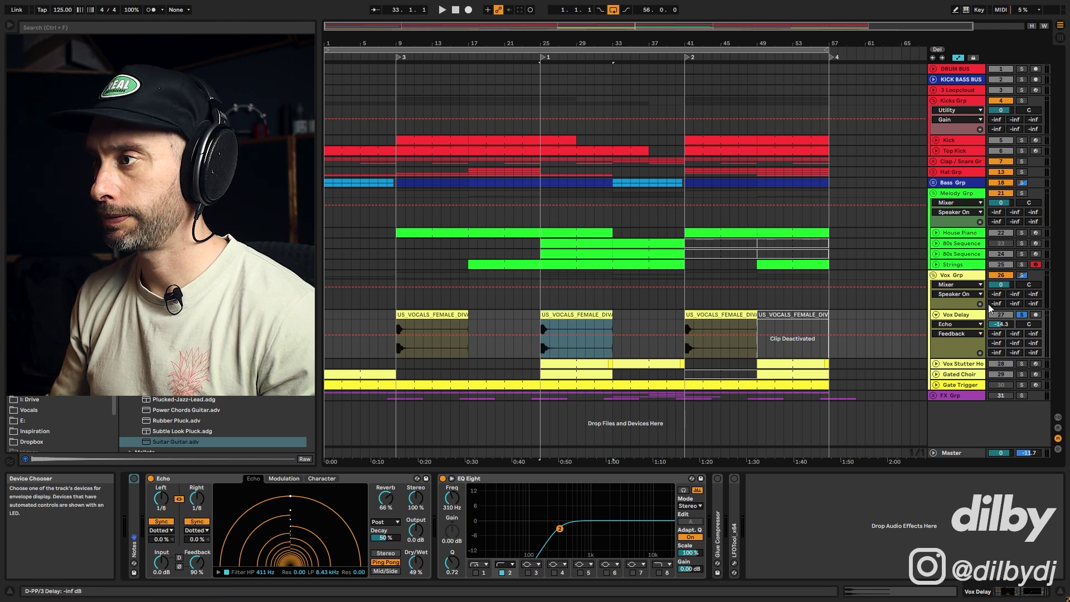
key("space")
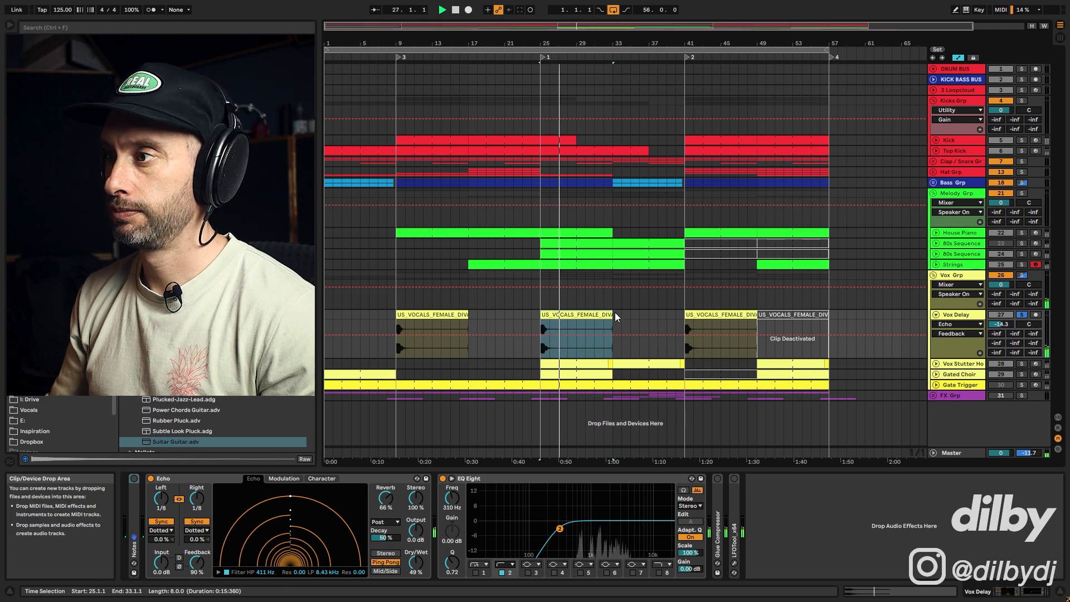
left_click(388, 318)
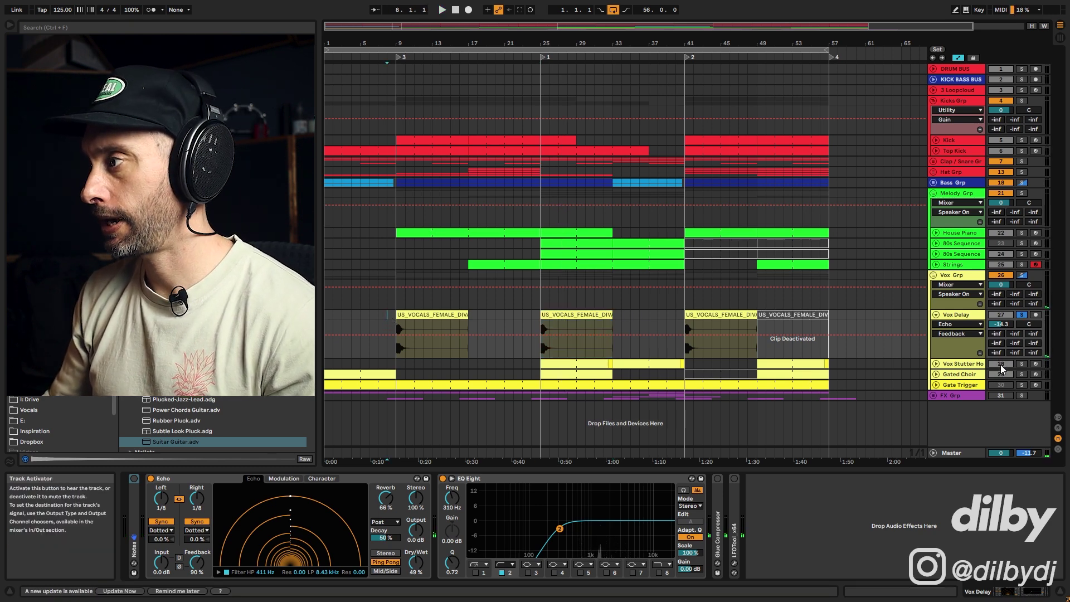
key("space")
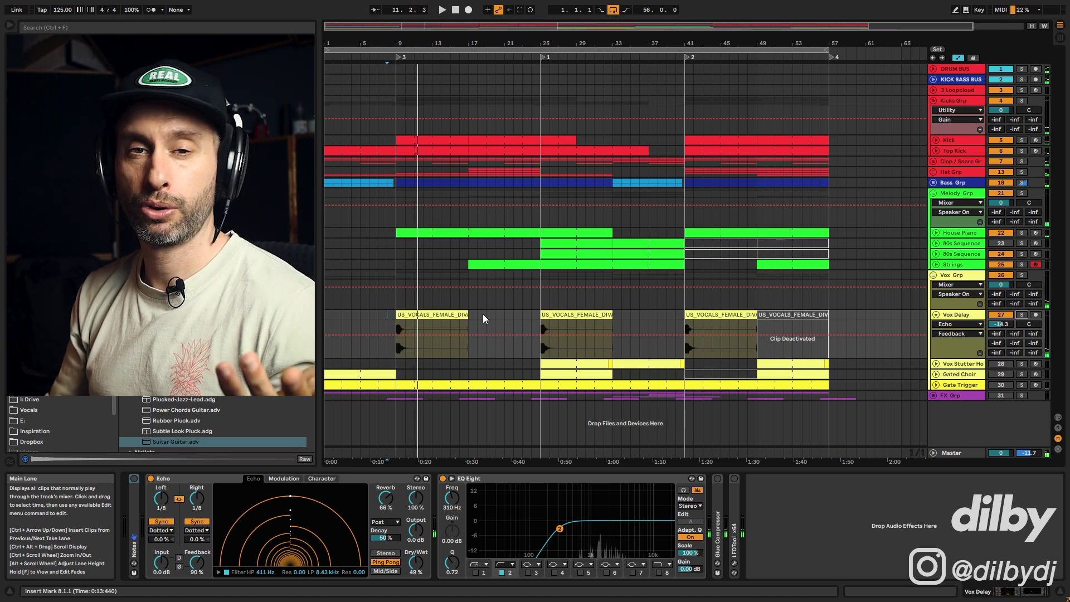
Step: Expand the Vox Stutter Hook track and open its MIDI clip at bar 25 in the piano roll
left_click(960, 366)
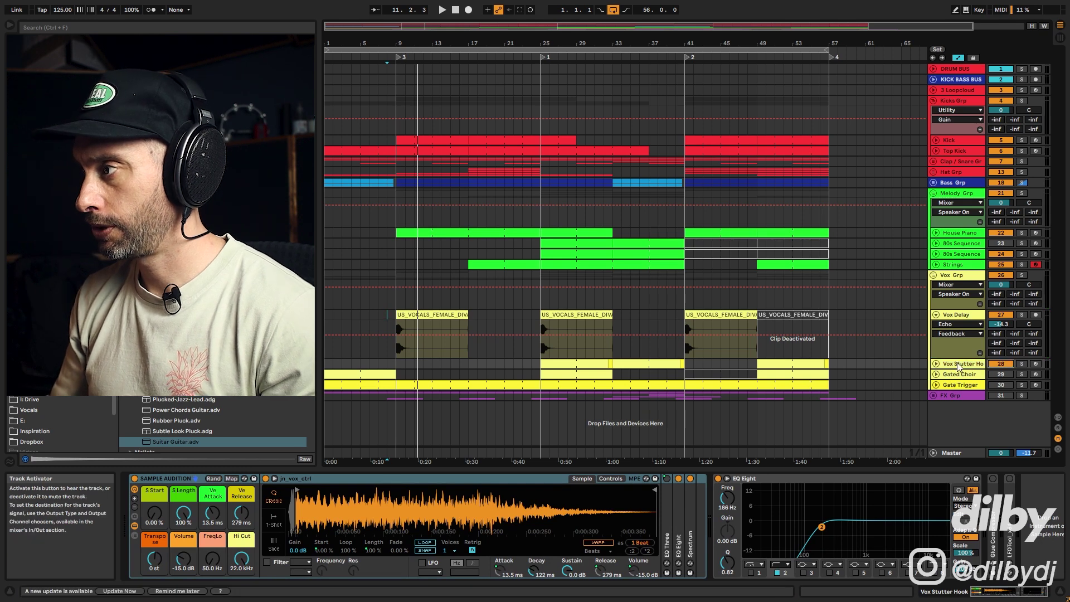
left_click(937, 363)
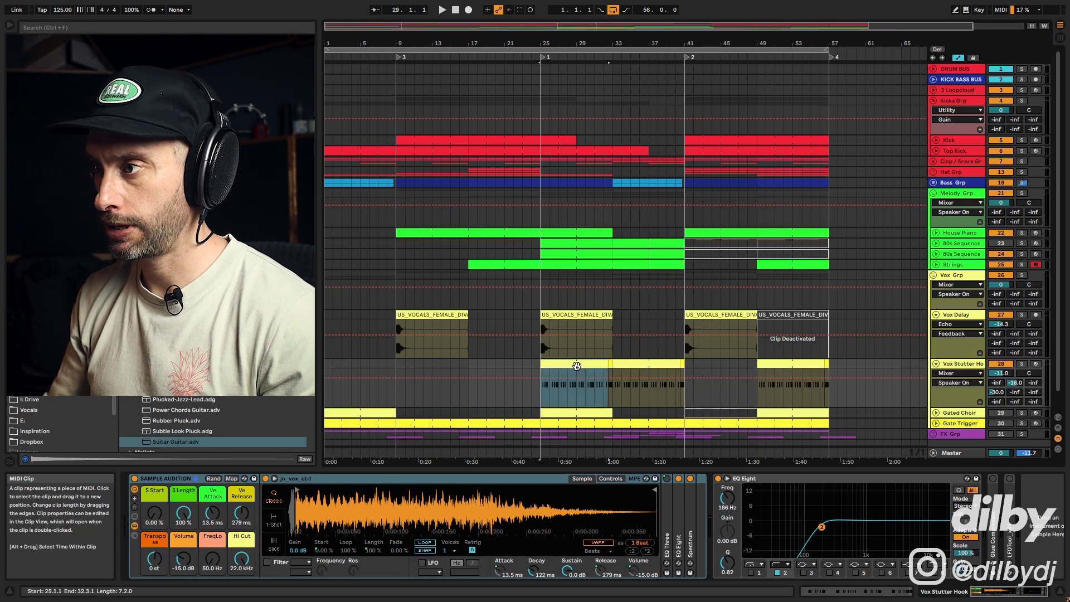
double_click(579, 372)
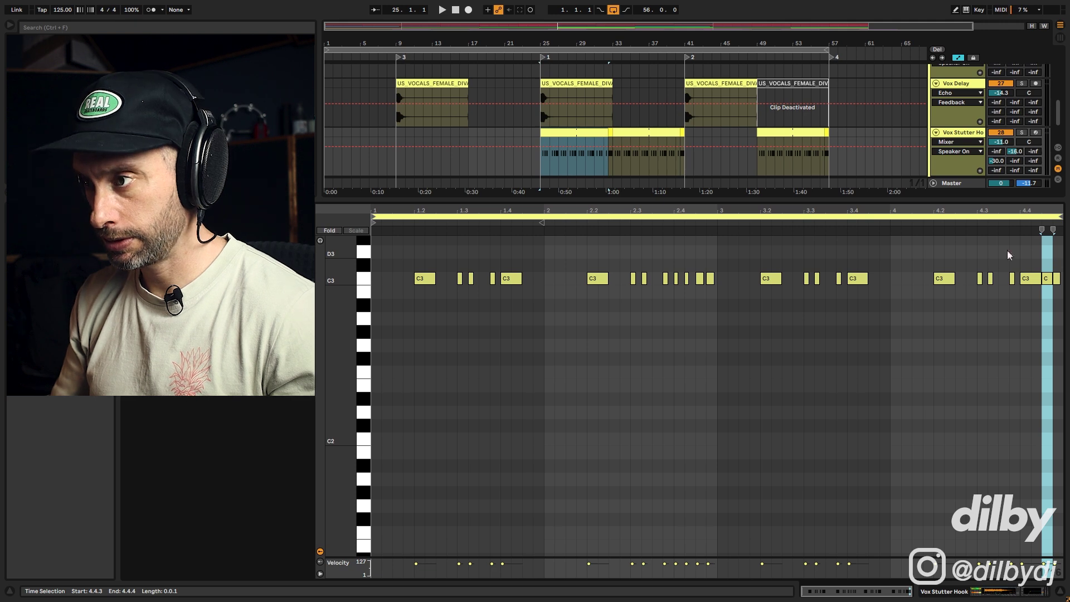
Step: Expand the clap and snare group and inspect the Snare Roll clip at bar 33 and the Snare Fills clip at bar 37
key("shift+Tab")
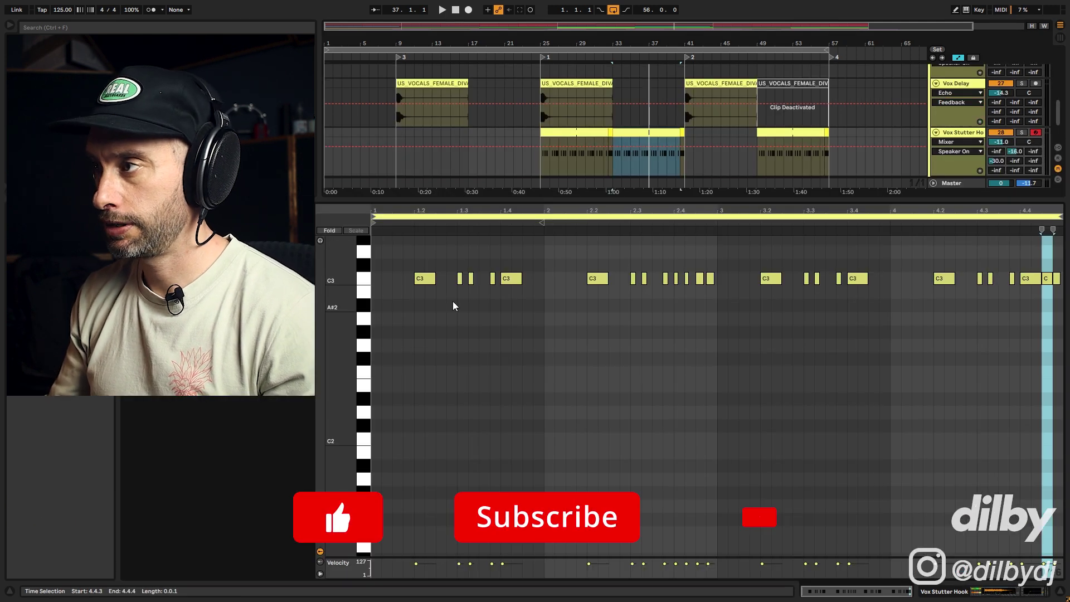
scroll(952, 110, "up", 8)
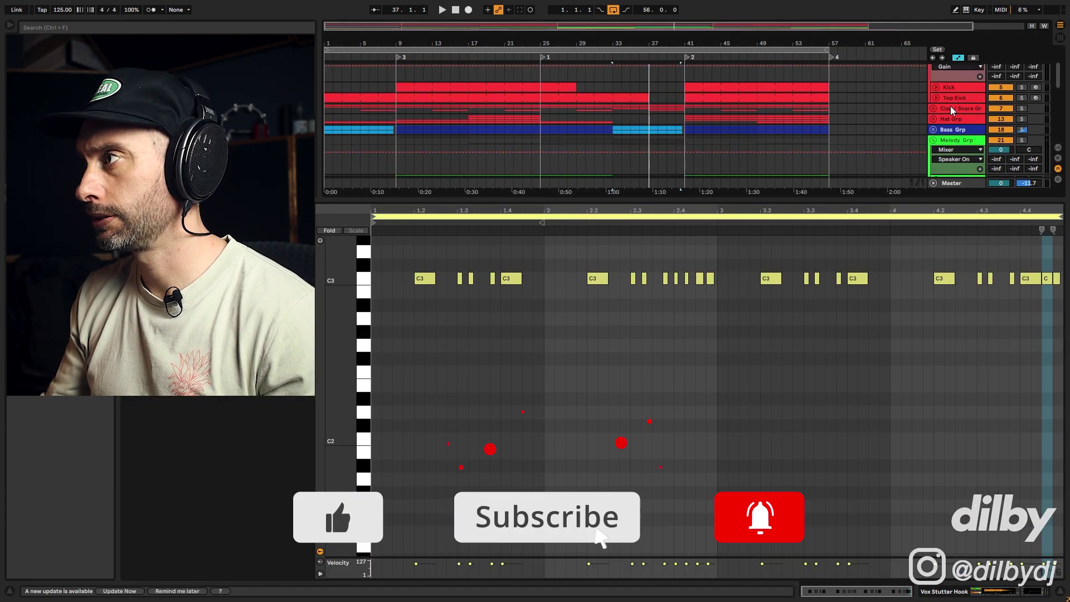
left_click(934, 109)
scroll(726, 164, "down", 4)
left_click(677, 109)
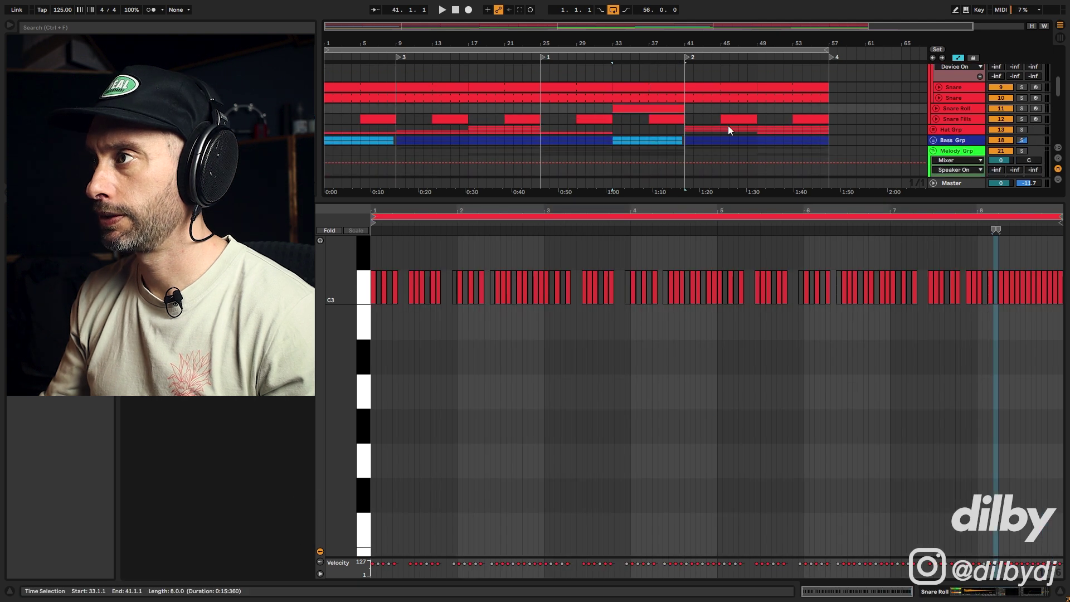
left_click(667, 119)
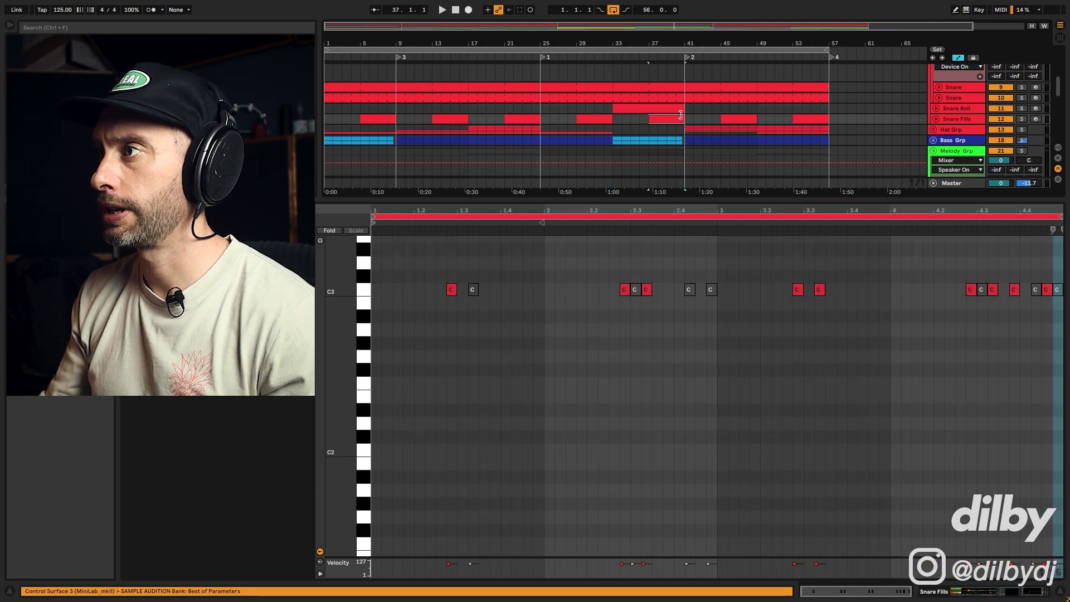
Step: Audition the Vox Stutter Hook track soloed from bar 34
scroll(618, 121, "down", 5)
left_click(617, 122)
key("space")
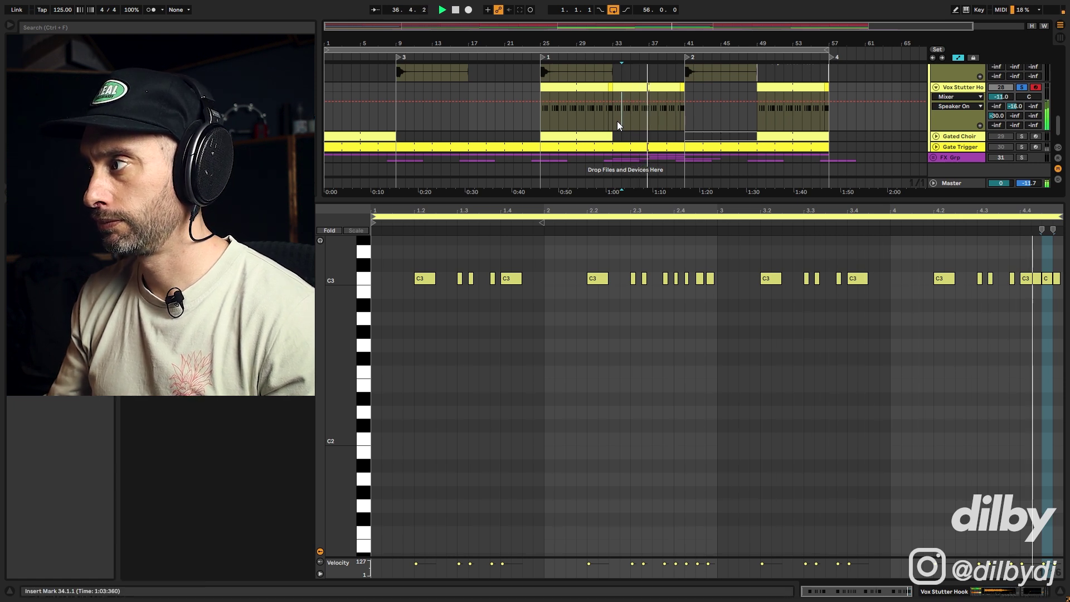
key("space")
Step: Enlarge the arrangement area, expand the Gated Choir track, and audition its clip soloed from bar 25
scroll(617, 122, "down", 1)
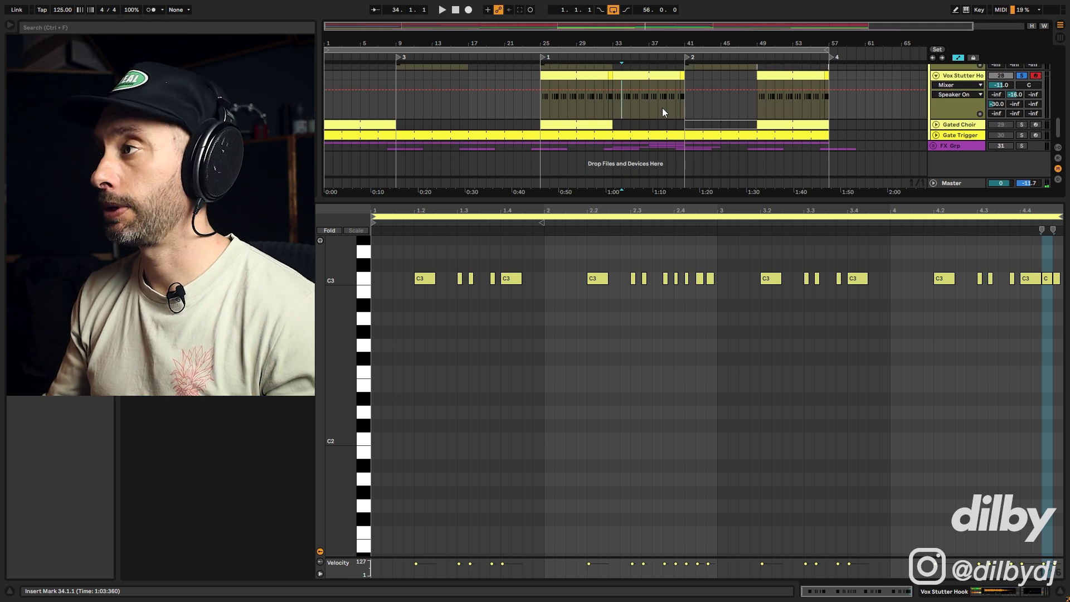
left_click(624, 126)
left_click_drag(633, 200, 638, 401)
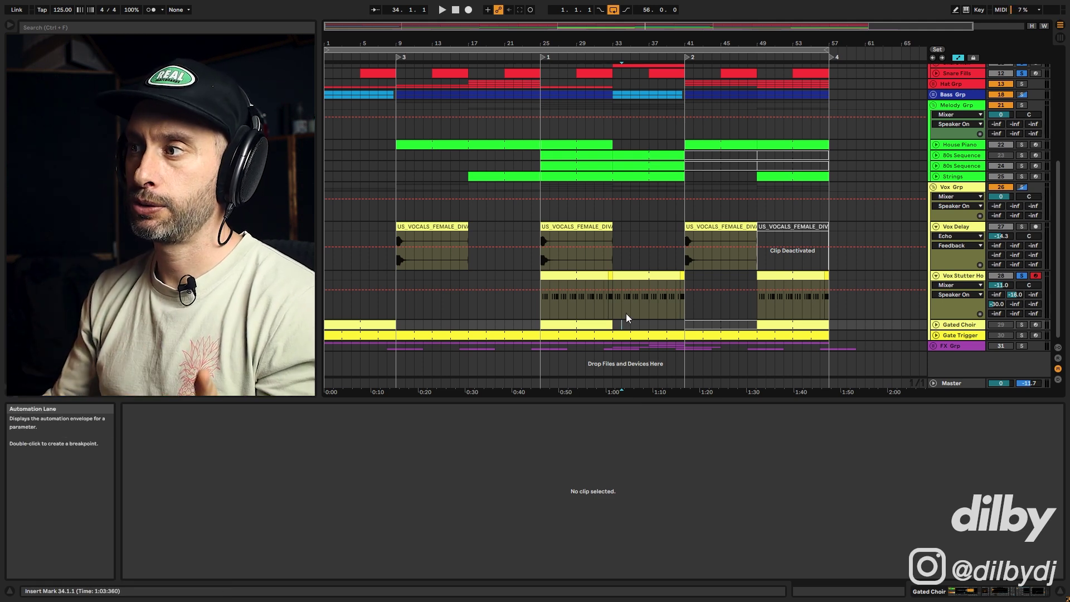
left_click(634, 277)
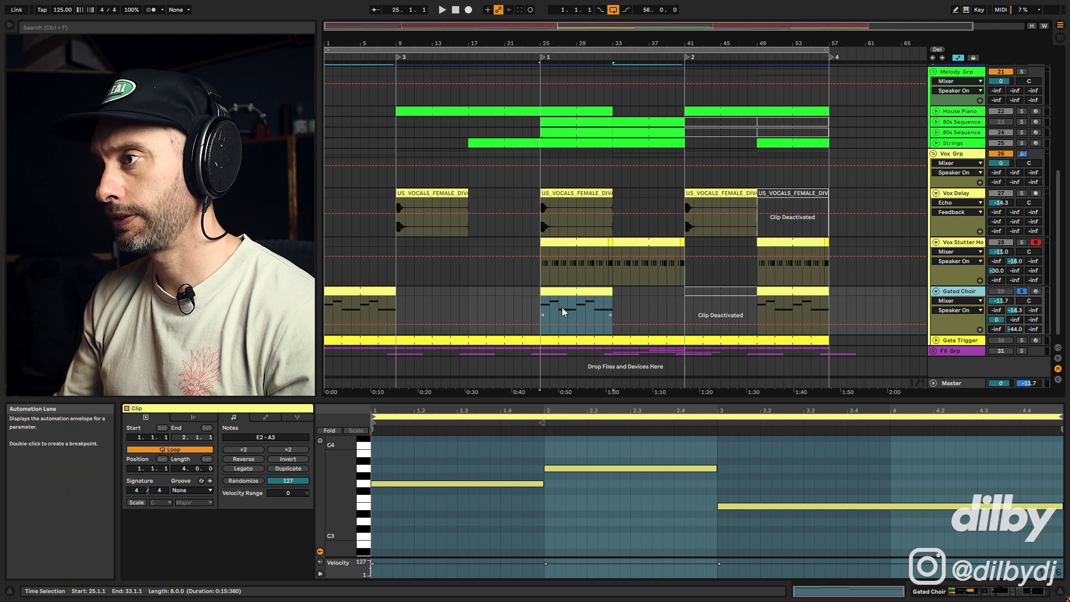
key("space")
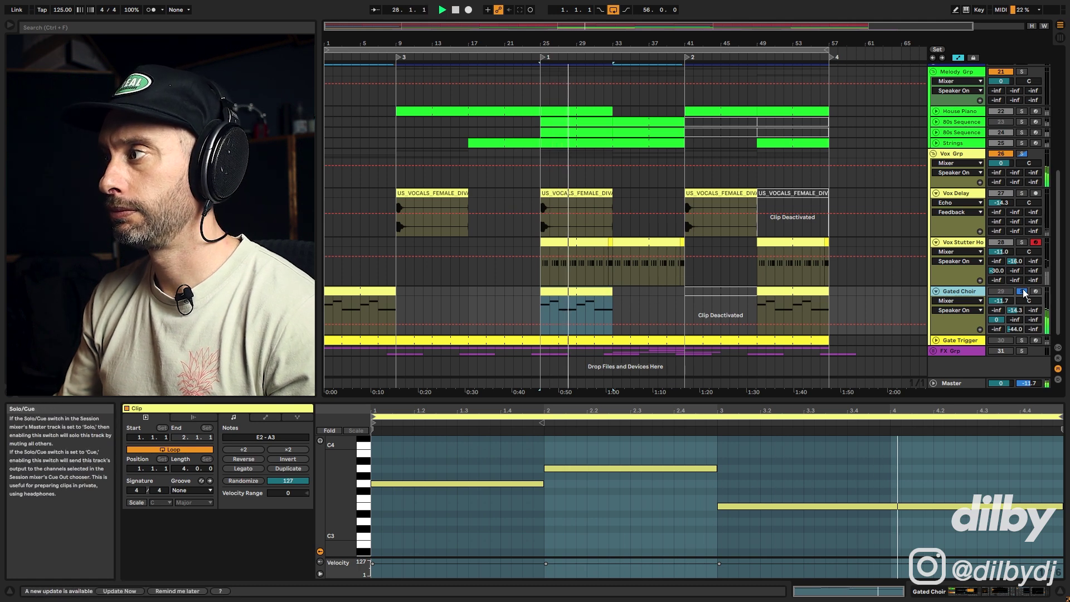
key("space")
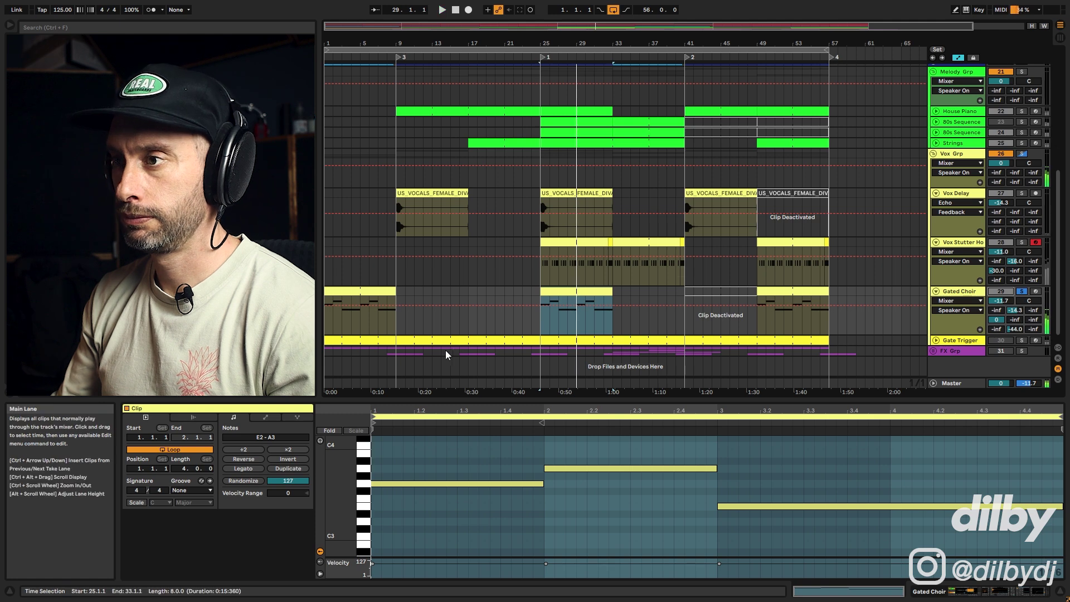
Step: Unsolo Gated Choir and audition it within the full mix from bar 1 and from bar 25
left_click(358, 294)
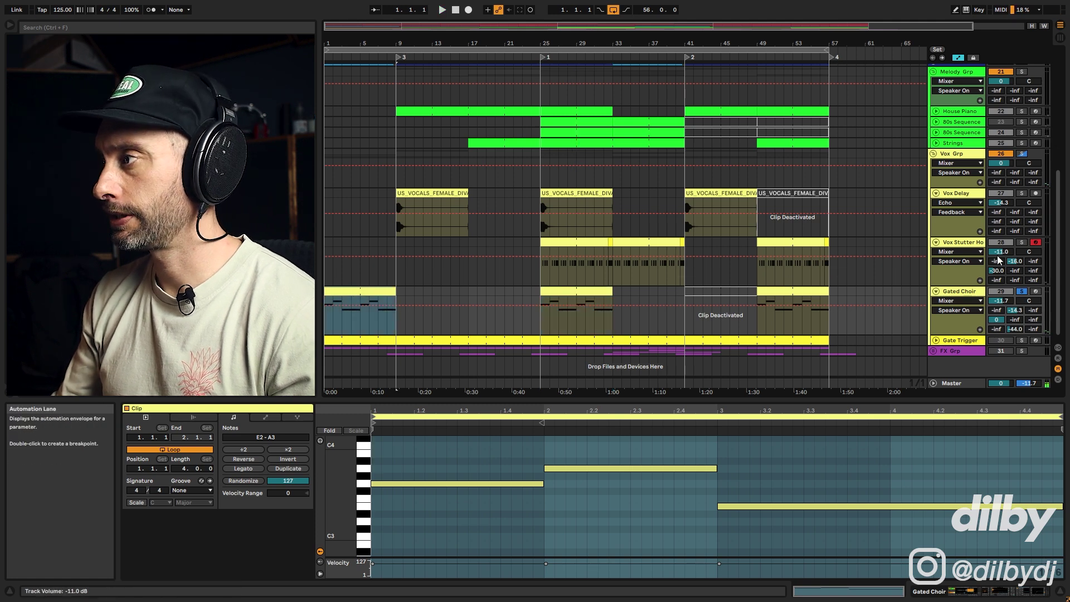
left_click(1023, 291)
key("space")
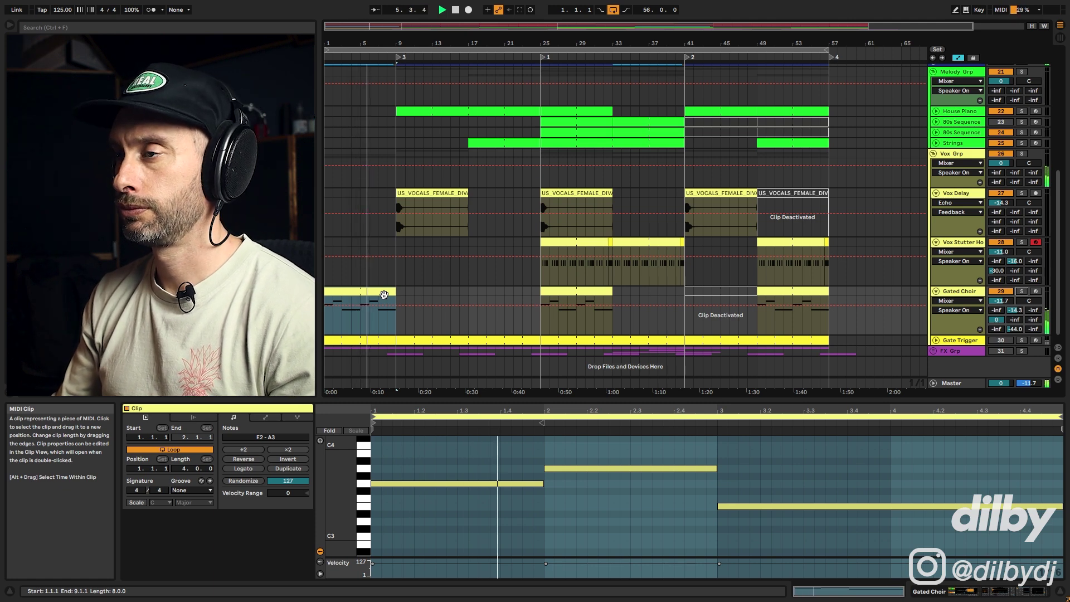
key("space")
left_click(575, 291)
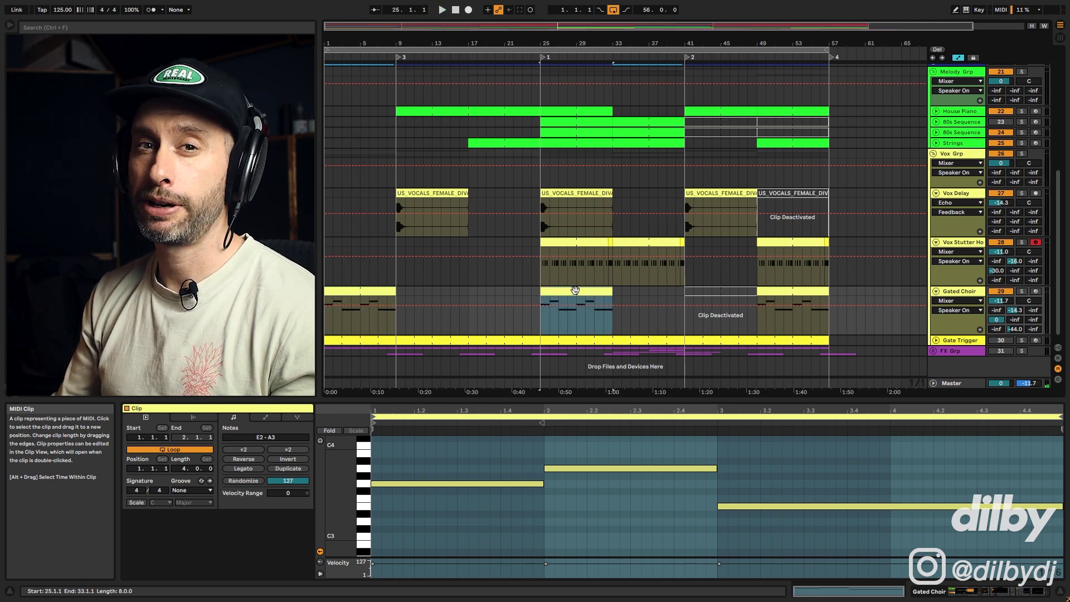
key("space")
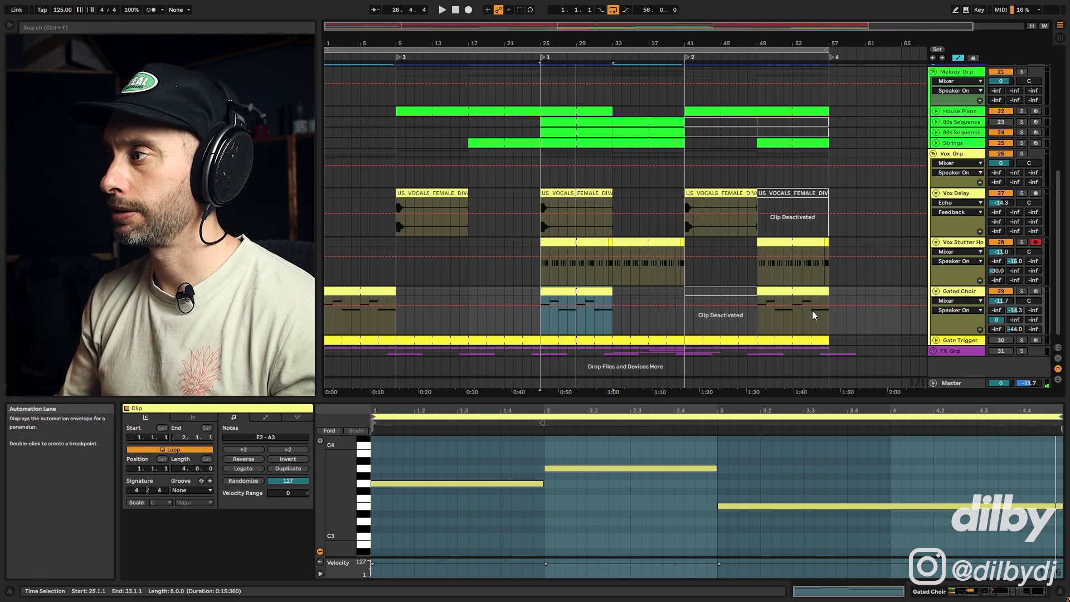
Step: Examine the Gated Choir device chain from the sampler through Chorus-Ensemble, Vocal Plate Hall and Redux to Gate
left_click(1001, 592)
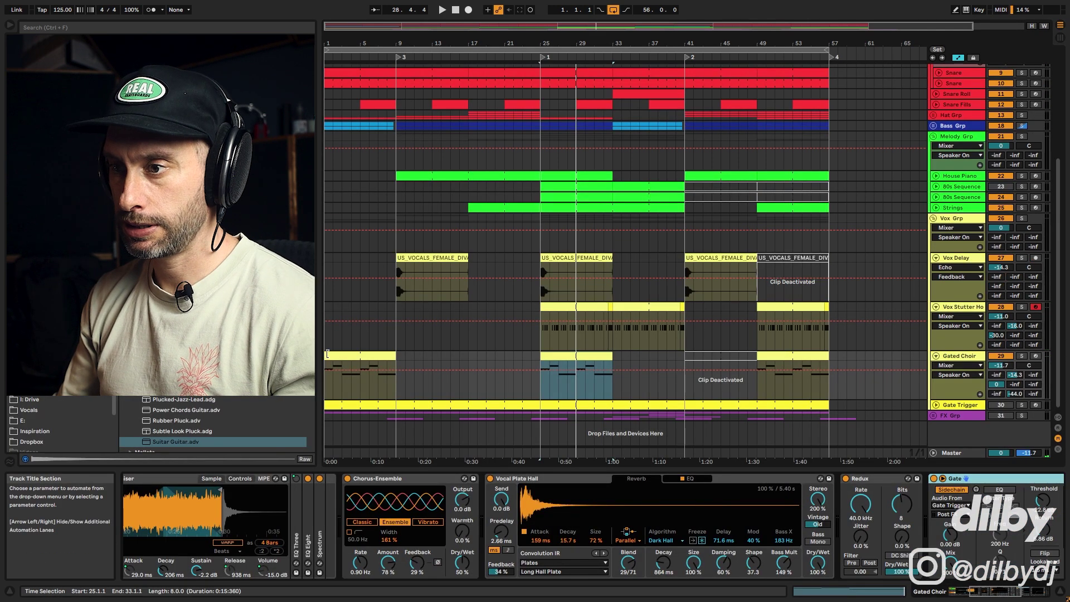
left_click_drag(1003, 597, 977, 594)
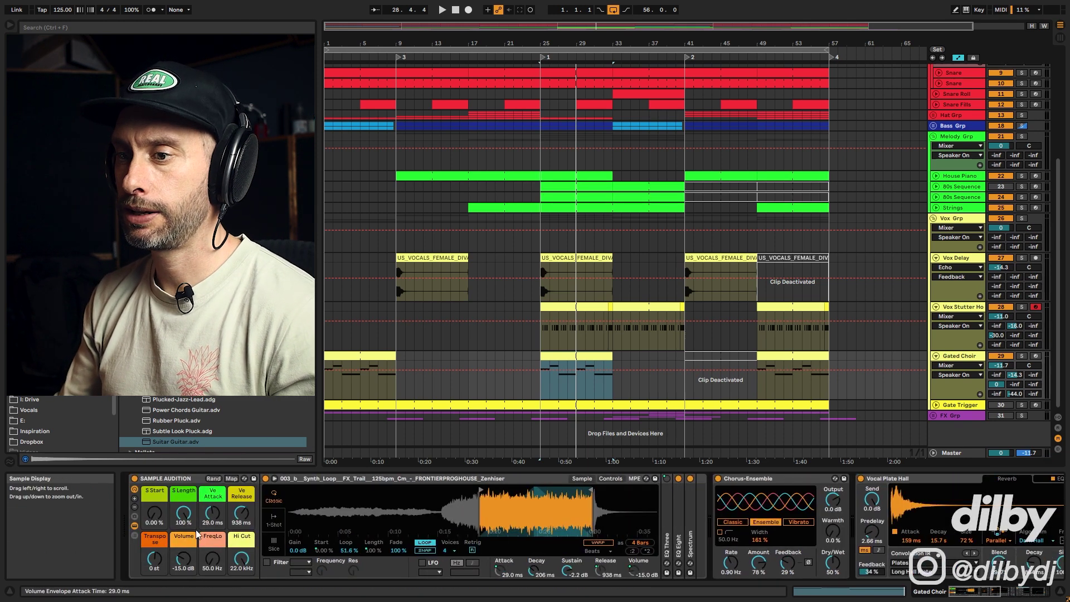
key("shift+Tab")
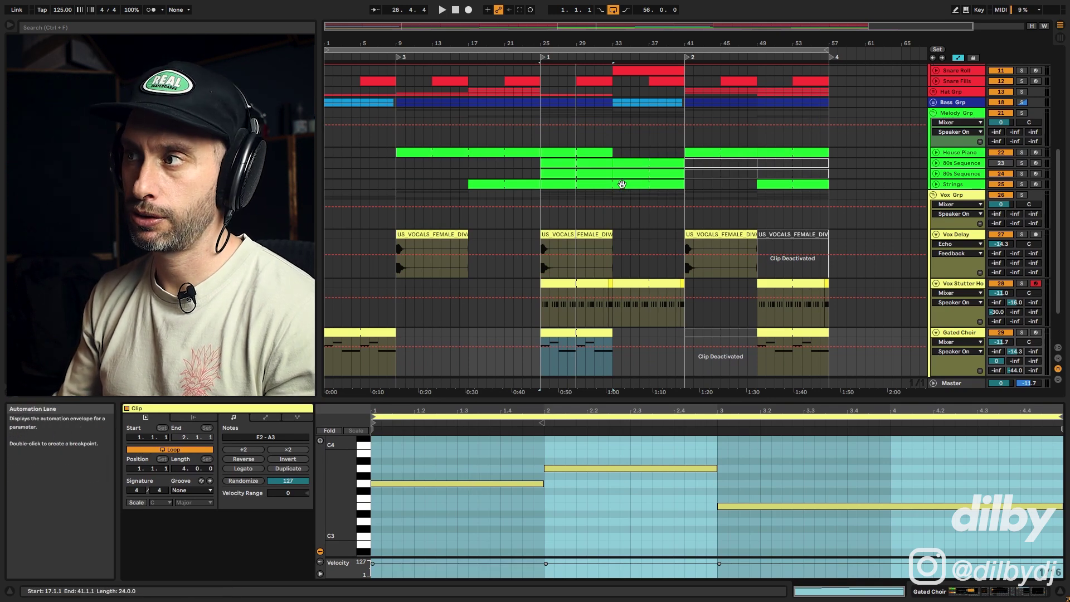
key("shift+Tab")
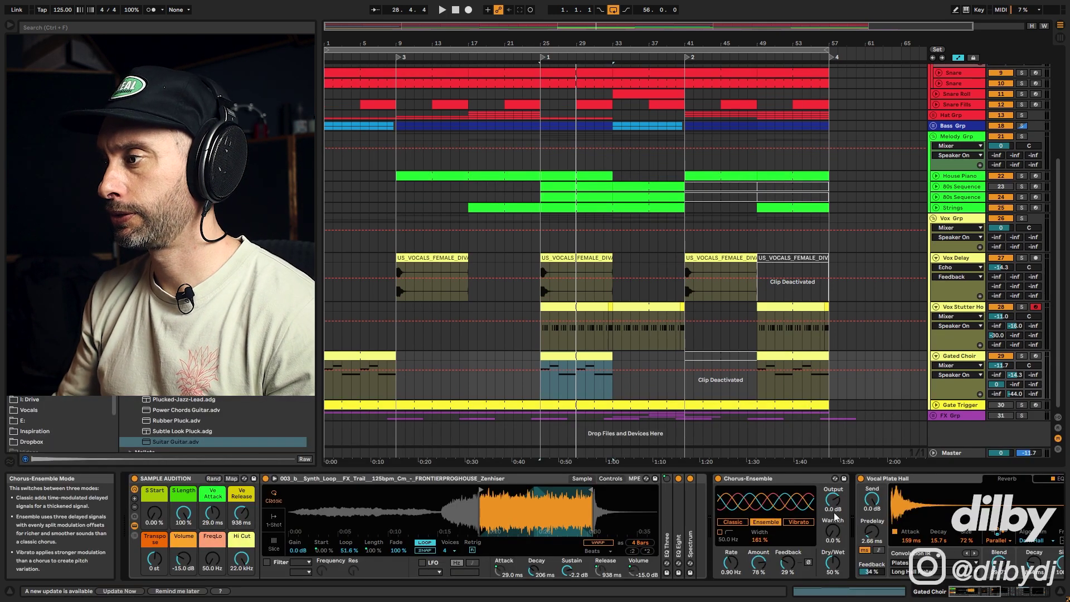
scroll(780, 501, "right", 6)
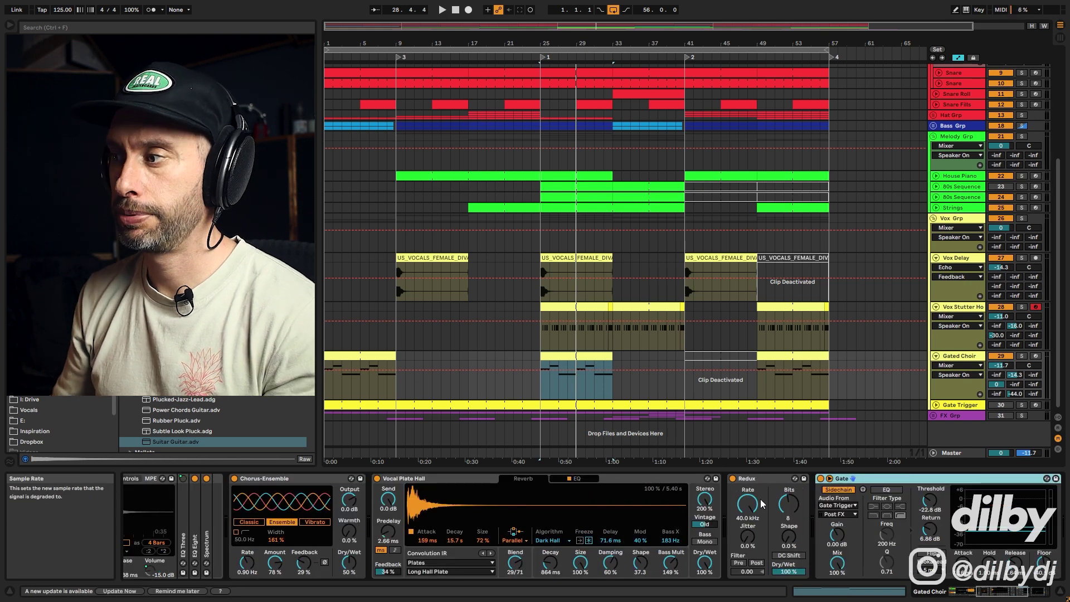
left_click_drag(1000, 595, 1014, 594)
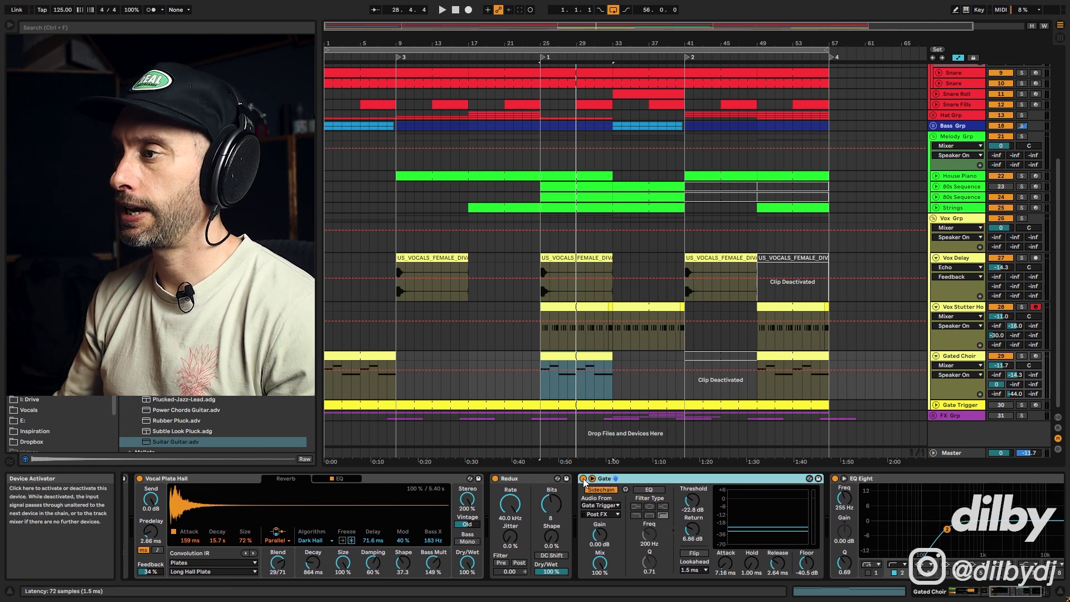
Step: Solo Gated Choir, play it from bar 25 with the Gate device bypassed, and reactivate the Gate
left_click(1022, 356)
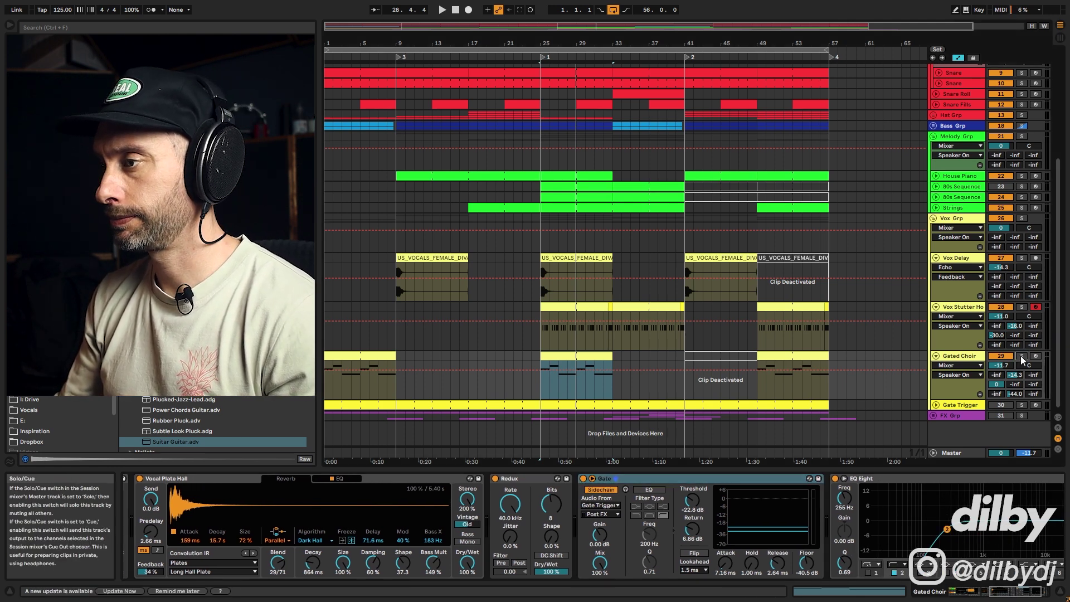
left_click(584, 478)
key("space")
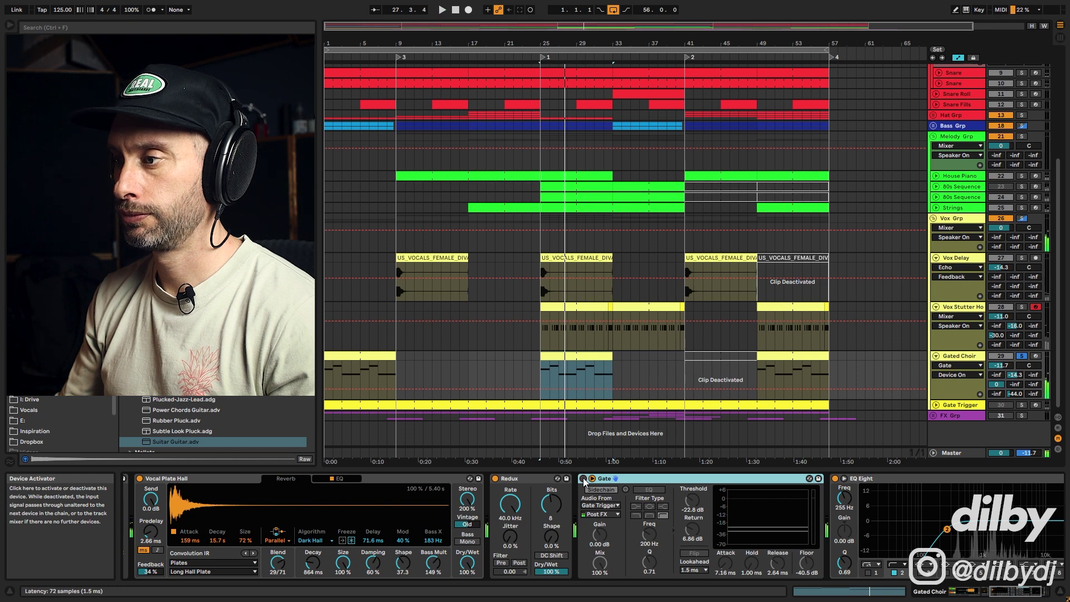
left_click(584, 480)
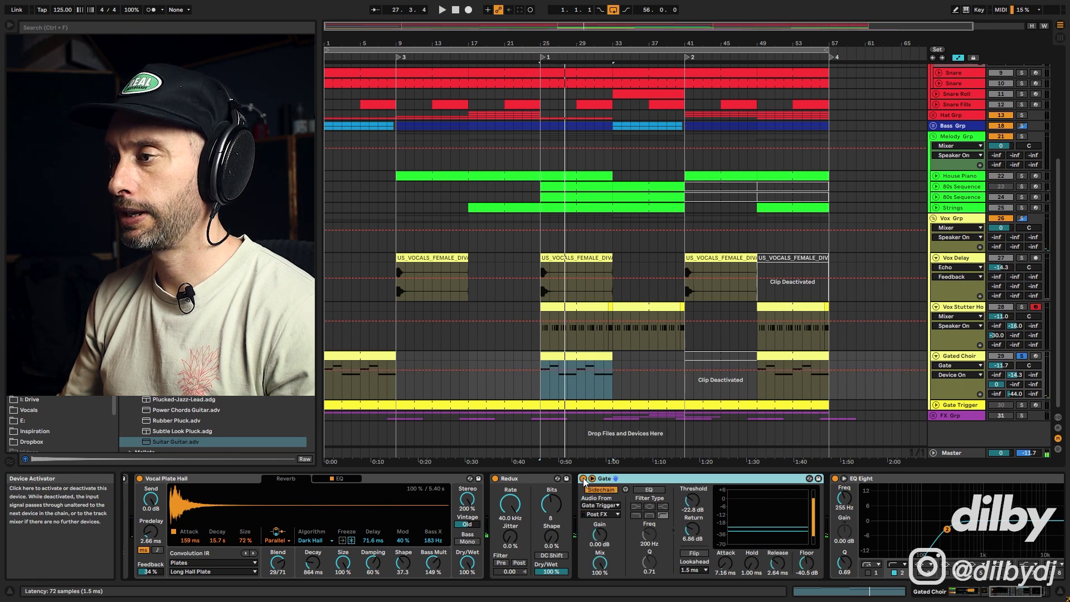
Step: Inspect the Gate Trigger track's noise sampler alongside the Gate sidechain settings on Gated Choir
left_click(970, 405)
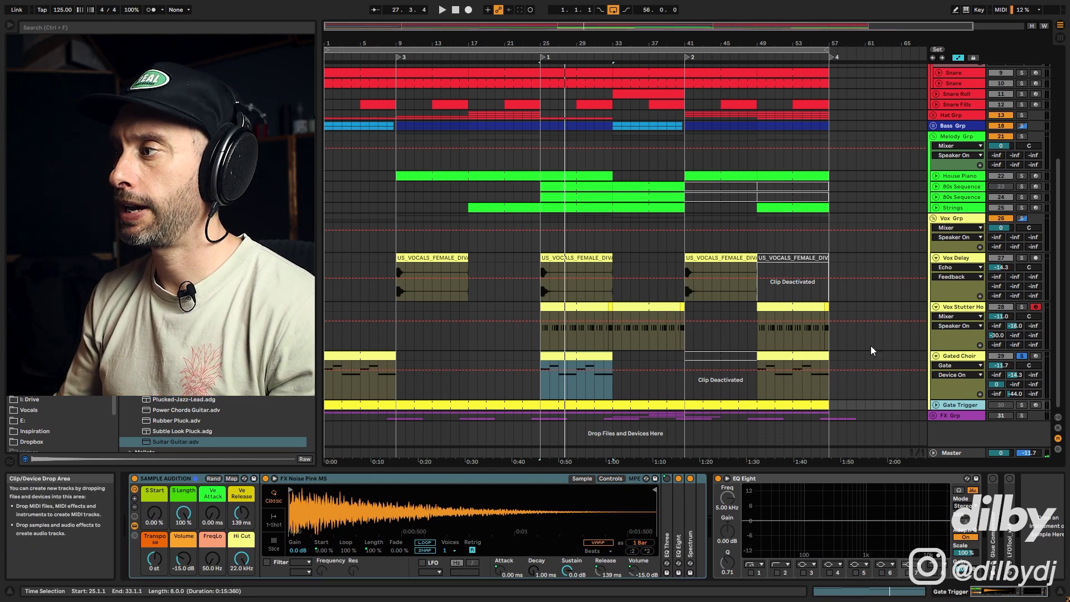
left_click(959, 355)
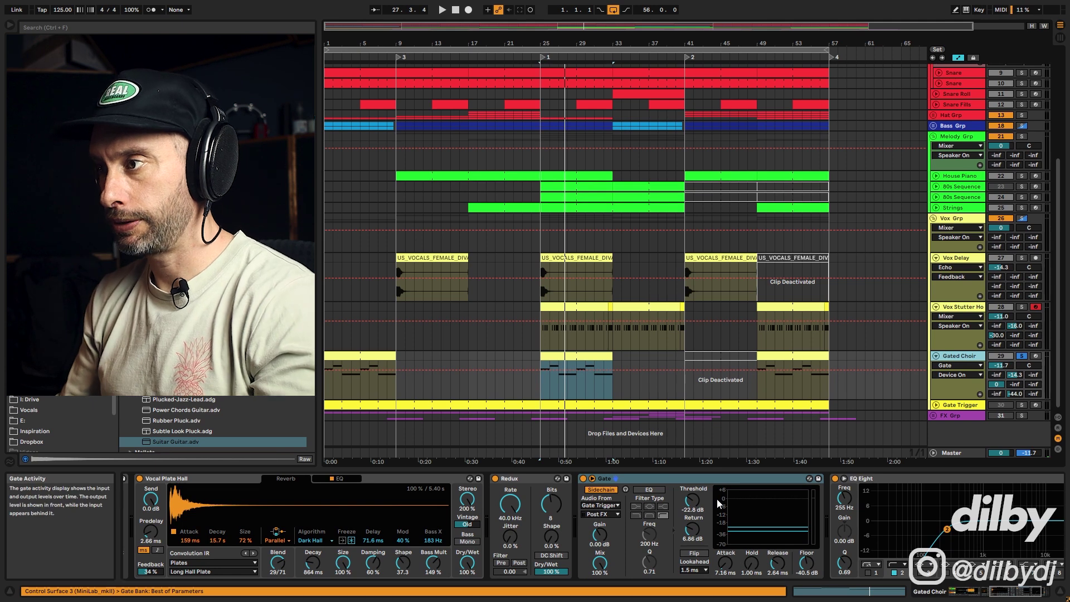
left_click(566, 405)
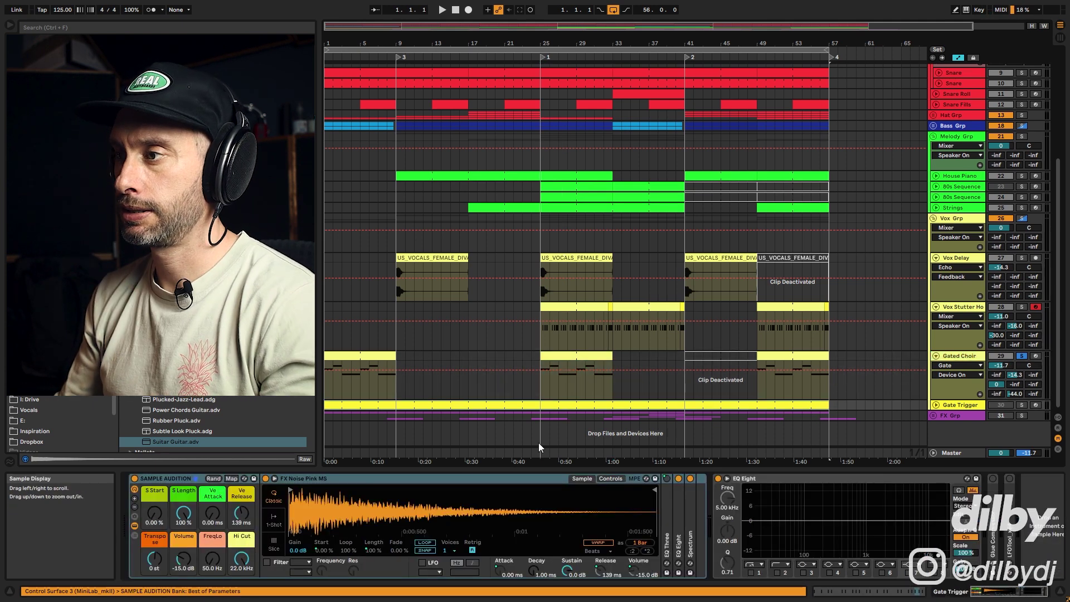
Step: Examine the Gate Trigger clip's C3 note pattern while playing the soloed Gated Choir from bar 1
left_click(956, 356)
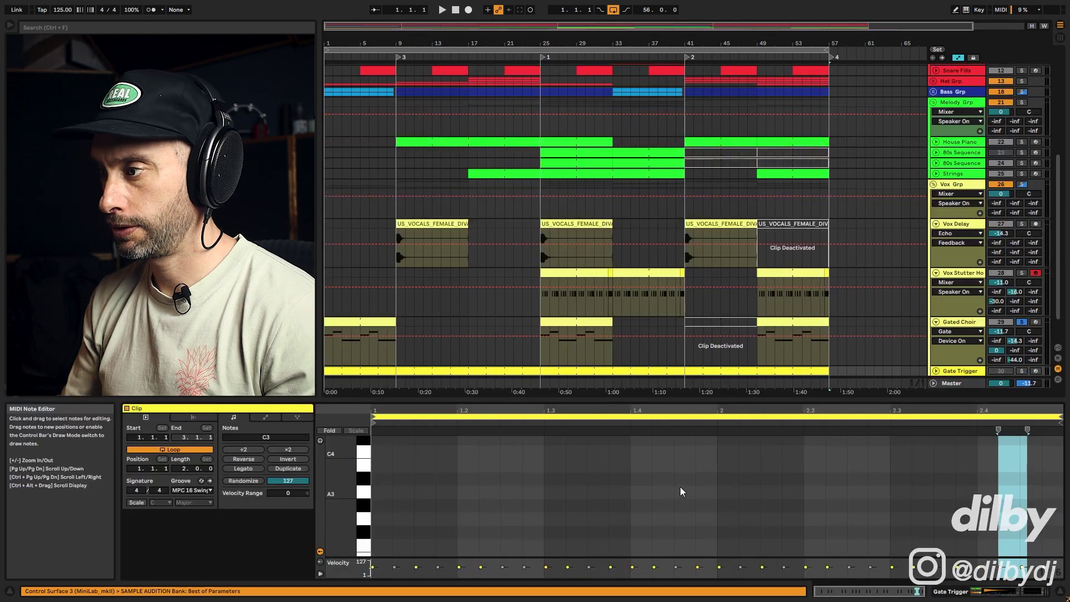
scroll(683, 491, "down", 5)
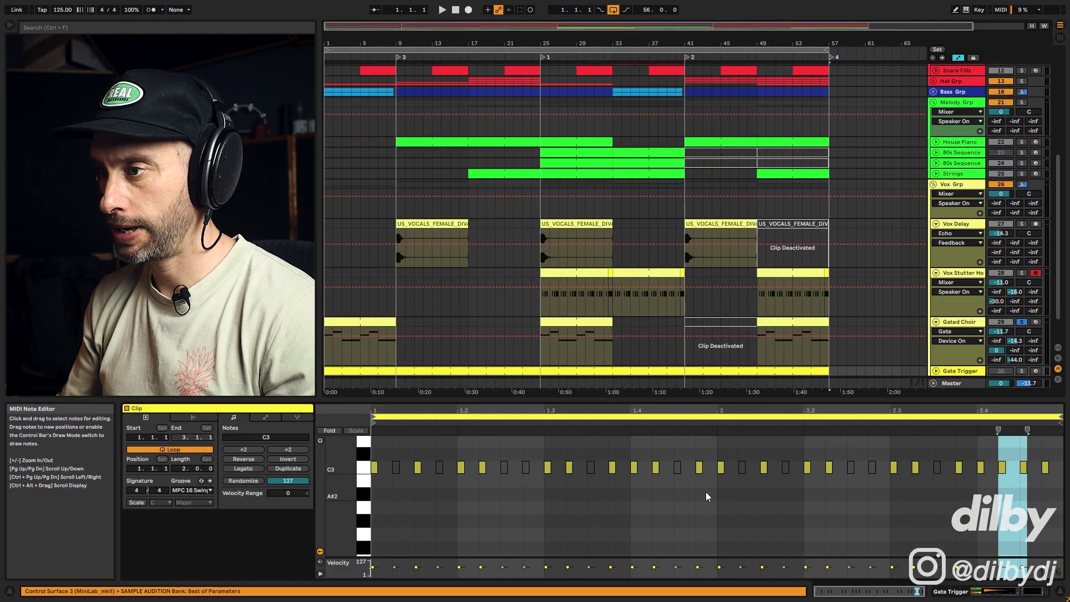
key("space")
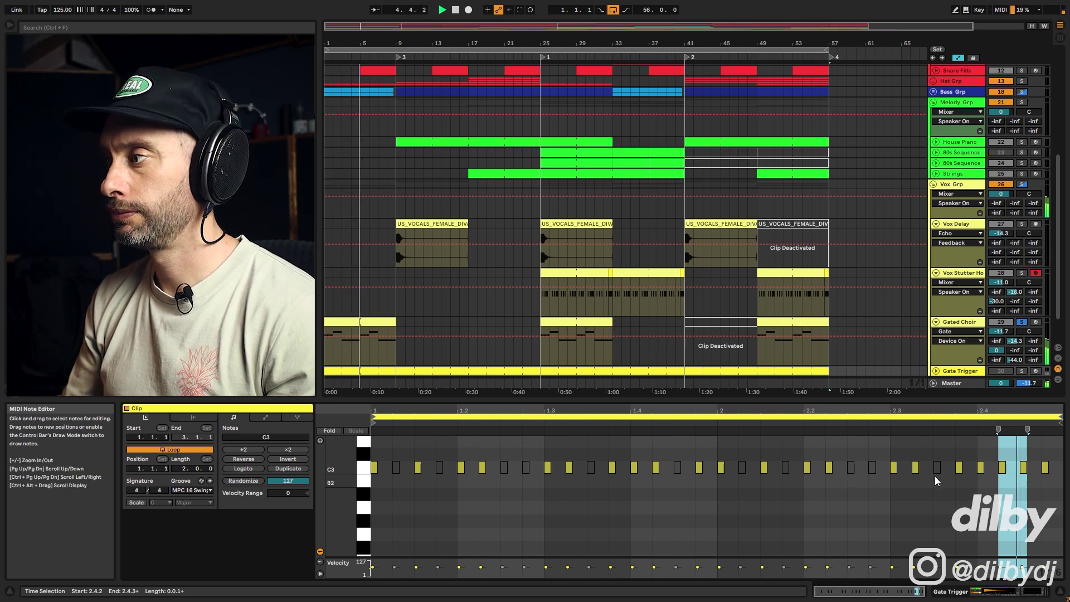
key("space")
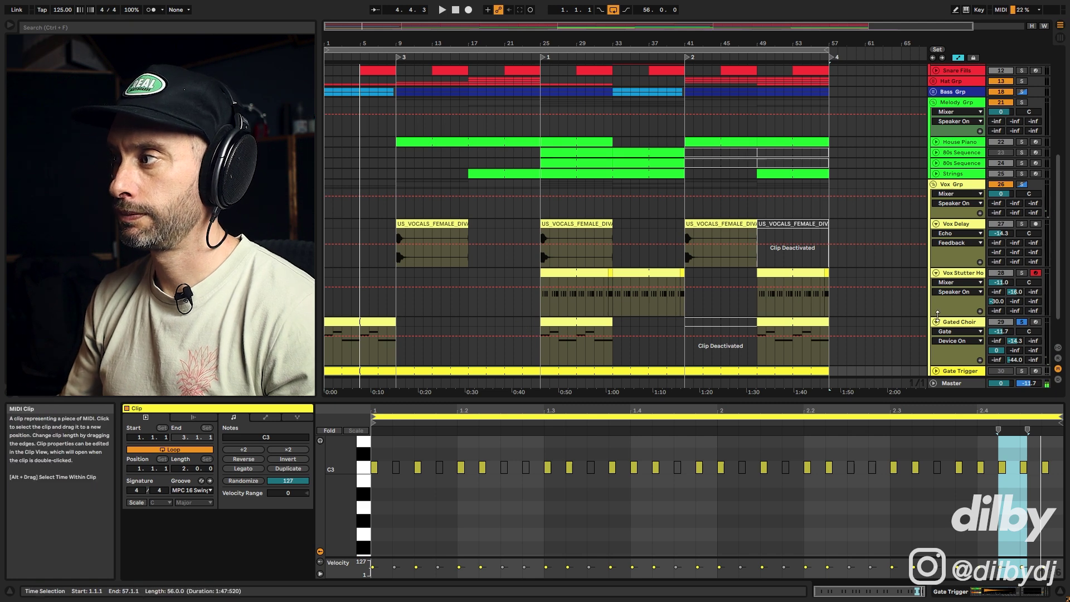
Step: Solo Vox Stutter Hook together with Gated Choir, audition both from bar 25, and clear the solos
left_click(967, 326)
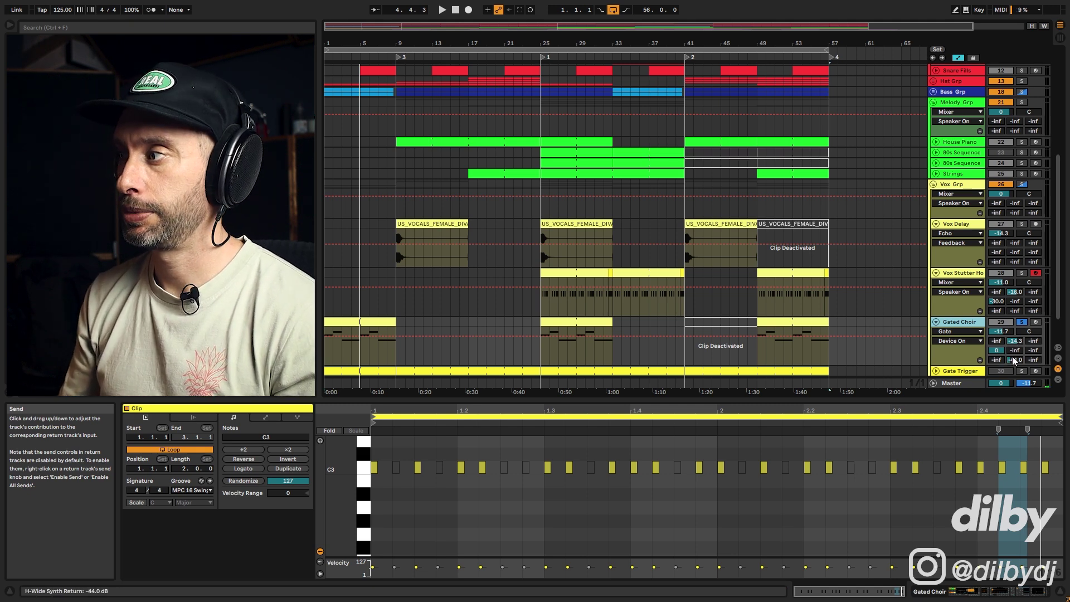
scroll(566, 301, "down", 1)
left_click(567, 300)
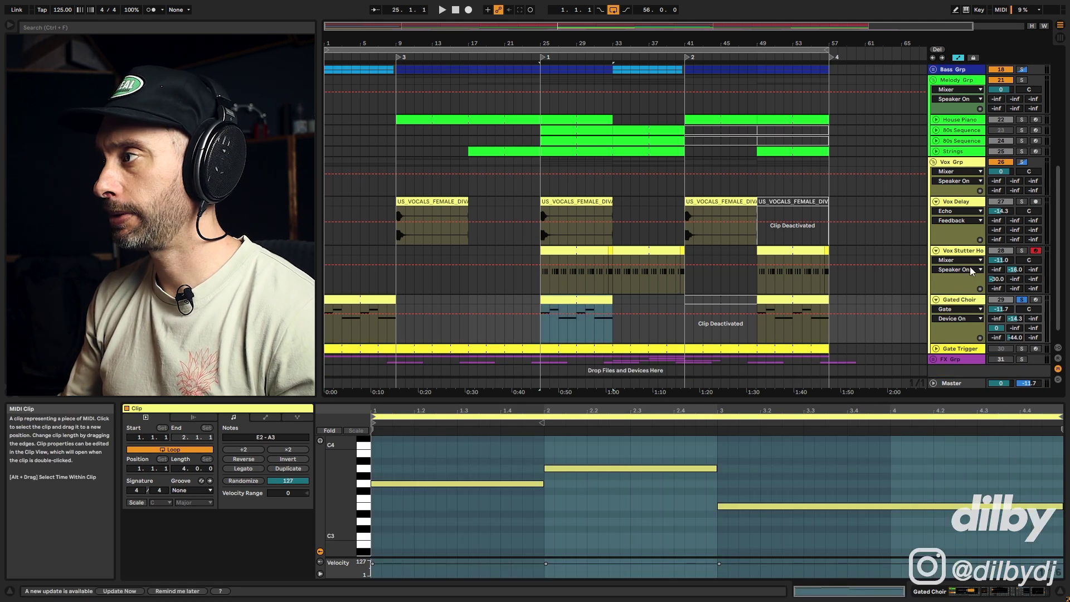
left_click(1022, 251)
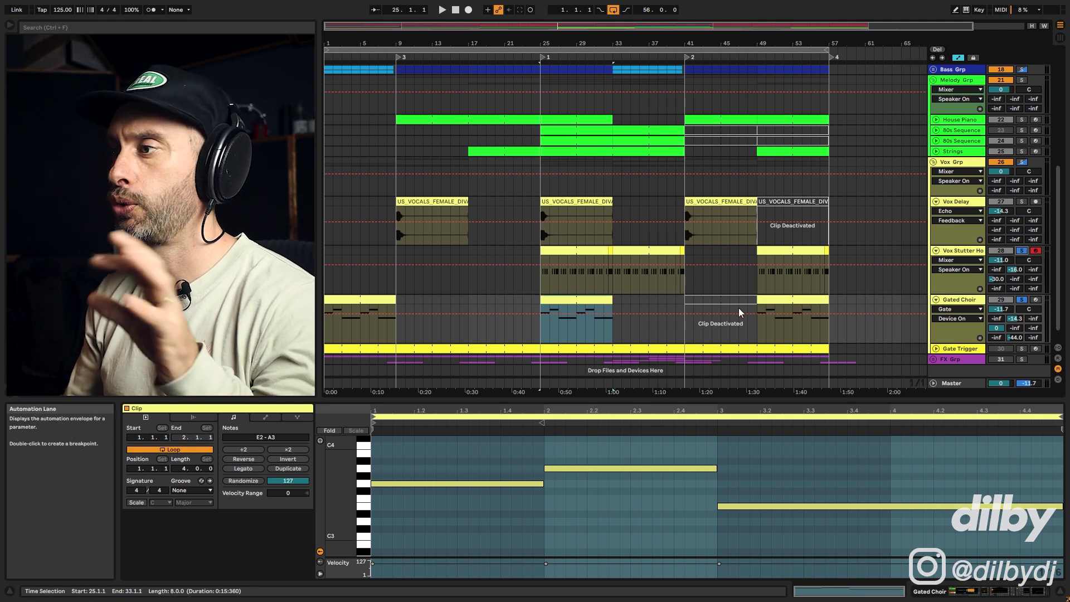
left_click(568, 350)
left_click(566, 299)
key("space")
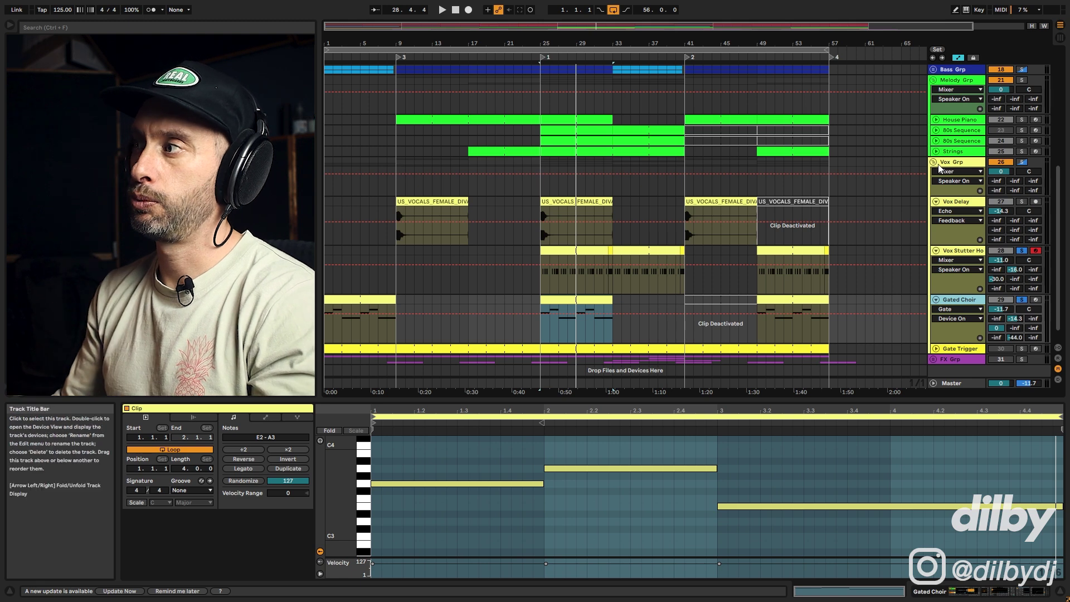
scroll(631, 268, "down", 1)
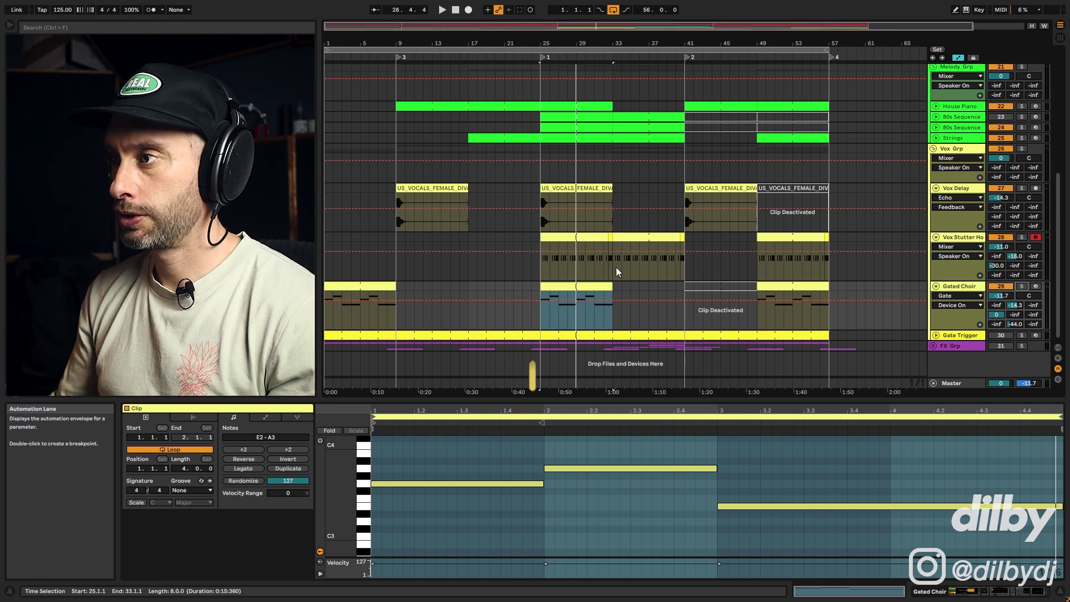
Step: Deactivate the Gated Choir clips at bars 25 and 49, auditioning playback from bar 49, and select the opening choir clip
key("0")
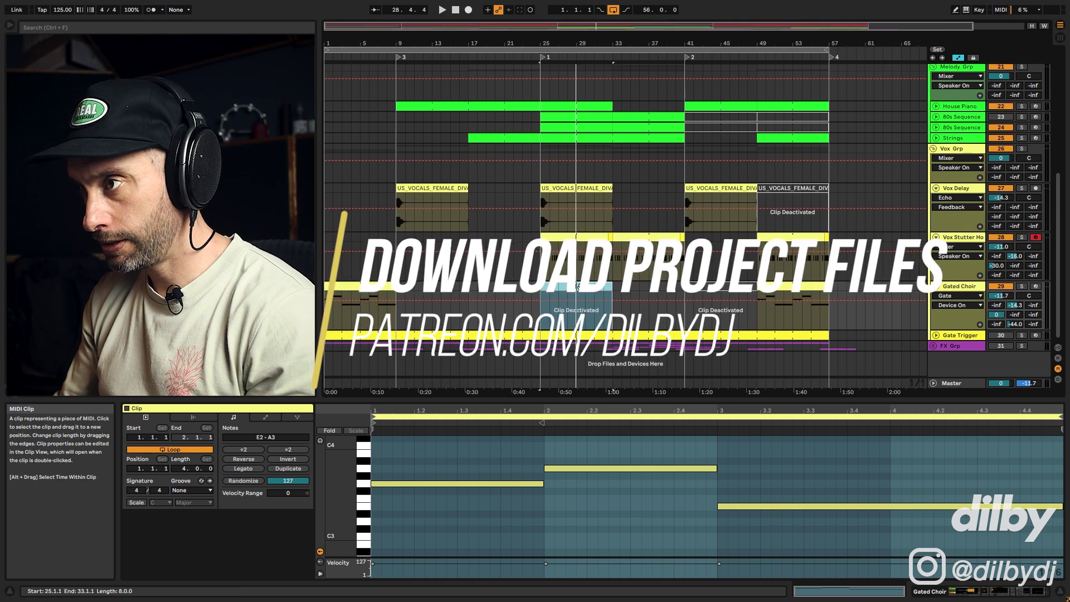
left_click(808, 287)
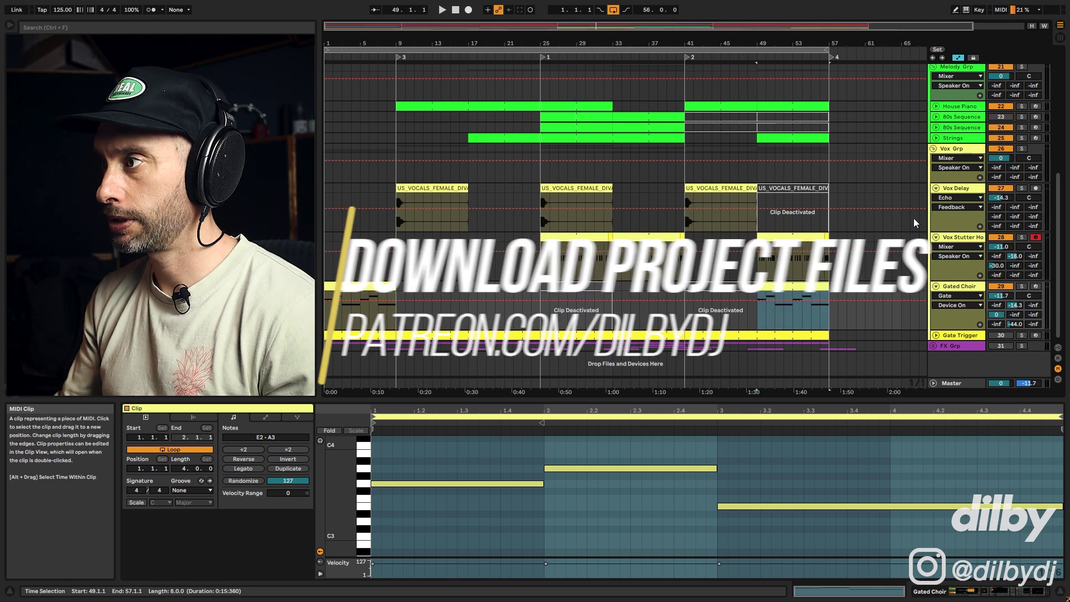
key("space")
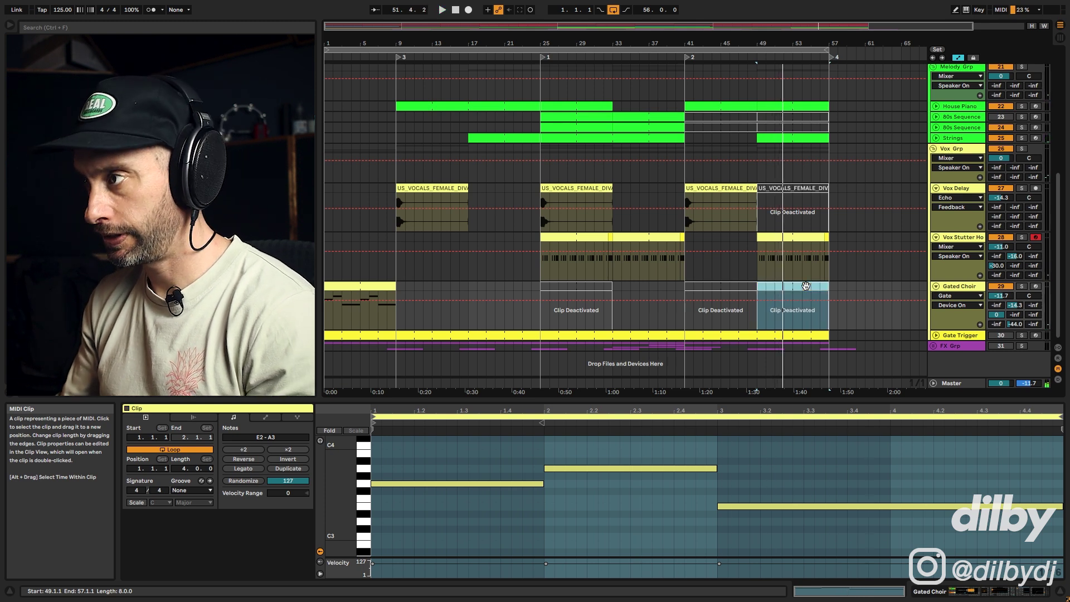
key("0")
left_click(379, 287)
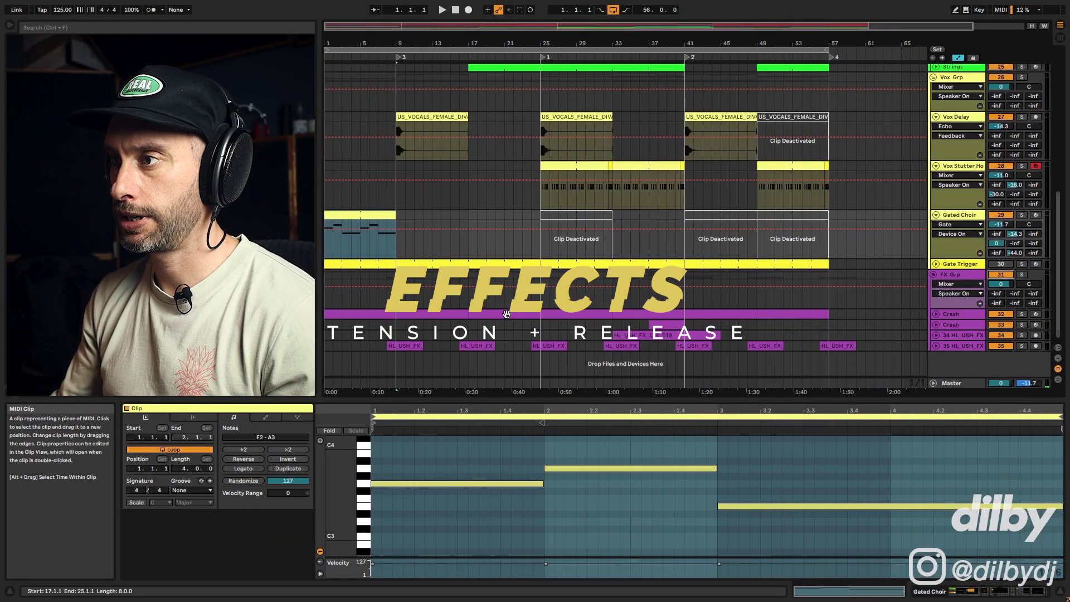
Step: Solo the first Crash track in FX Grp and audition its clip from bar 17
left_click(443, 310)
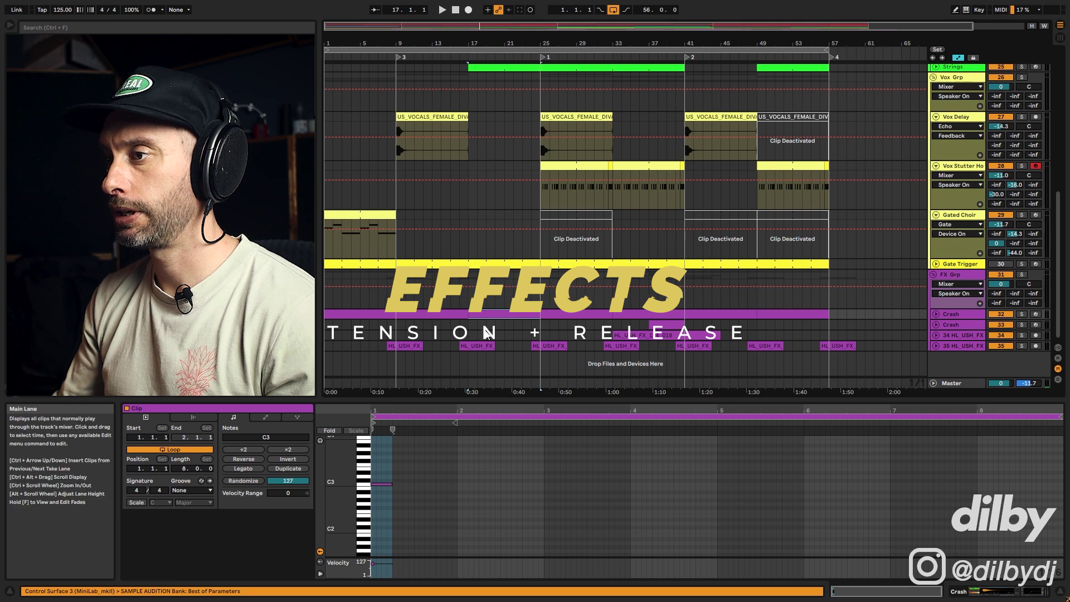
left_click(1022, 314)
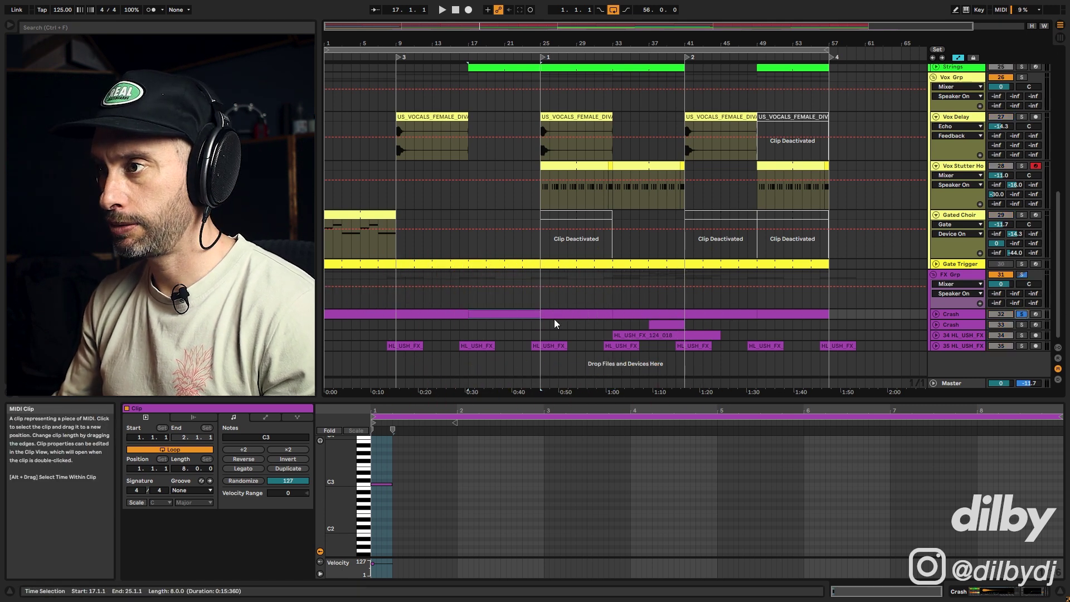
key("space")
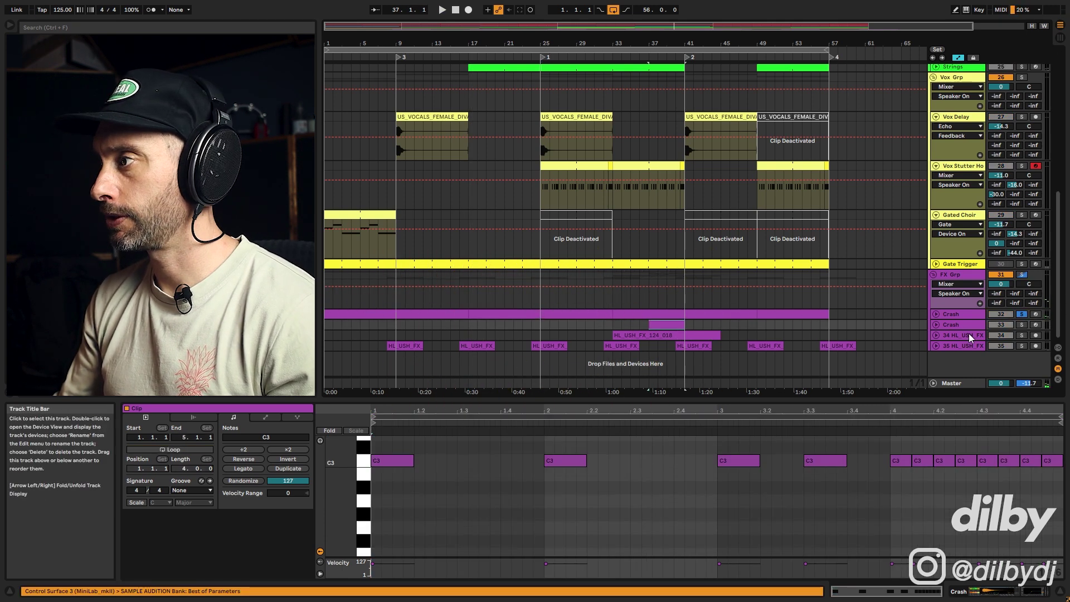
Step: Unfold the second Crash track, audition its clip from bar 37 soloed, and compare it with the full mix
left_click(937, 325)
scroll(663, 318, "down", 3)
left_click(1022, 287)
key("space")
left_click(1022, 286)
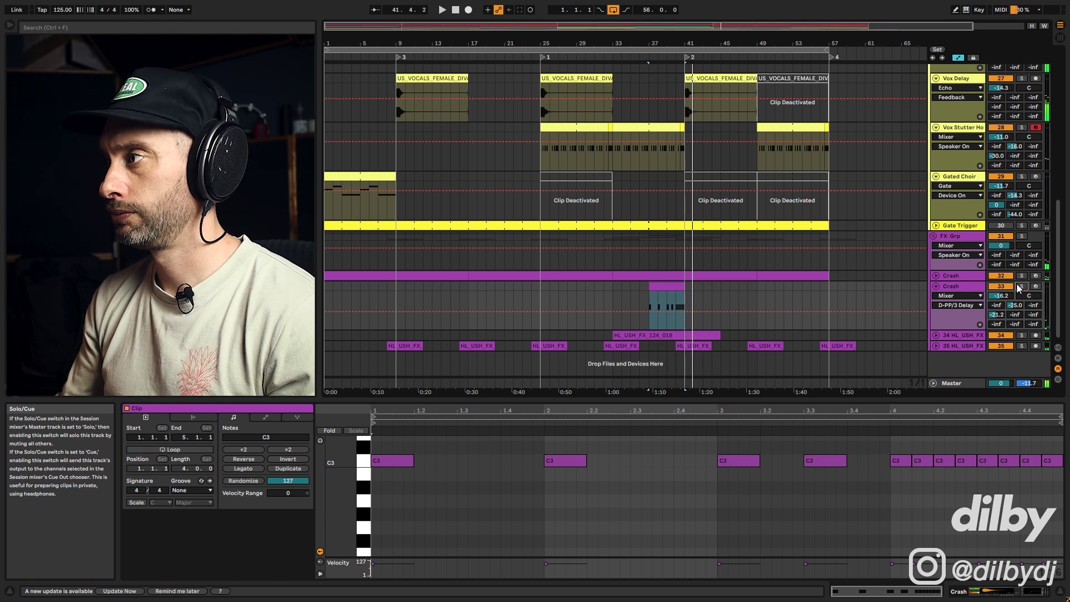
key("space")
Step: Solo and unfold the HL_USH_FX_124_018 riser track, and audition its swell from bar 40
left_click(980, 336)
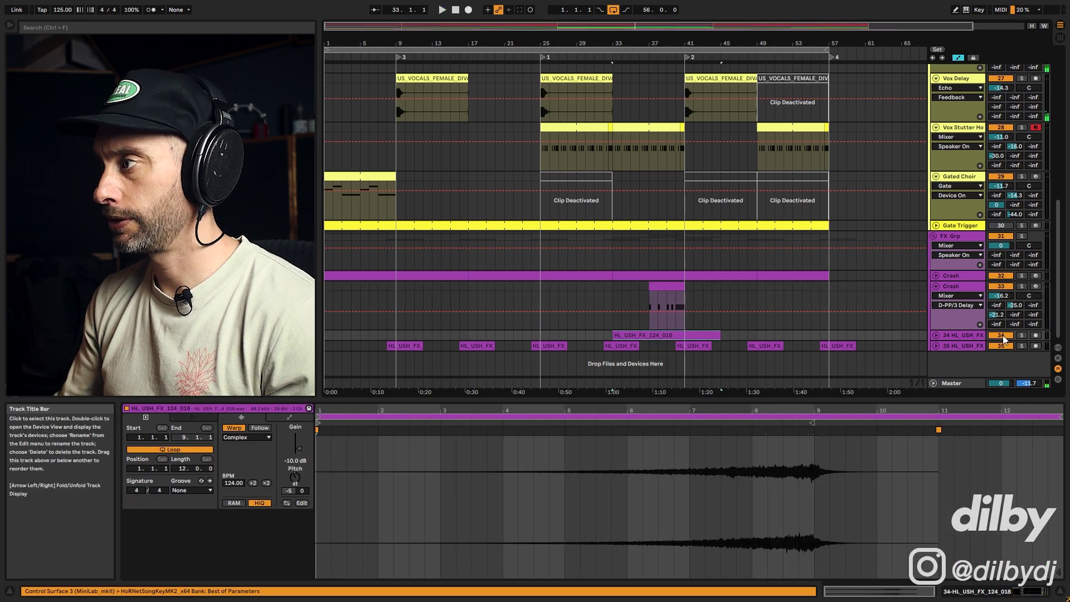
left_click(1022, 335)
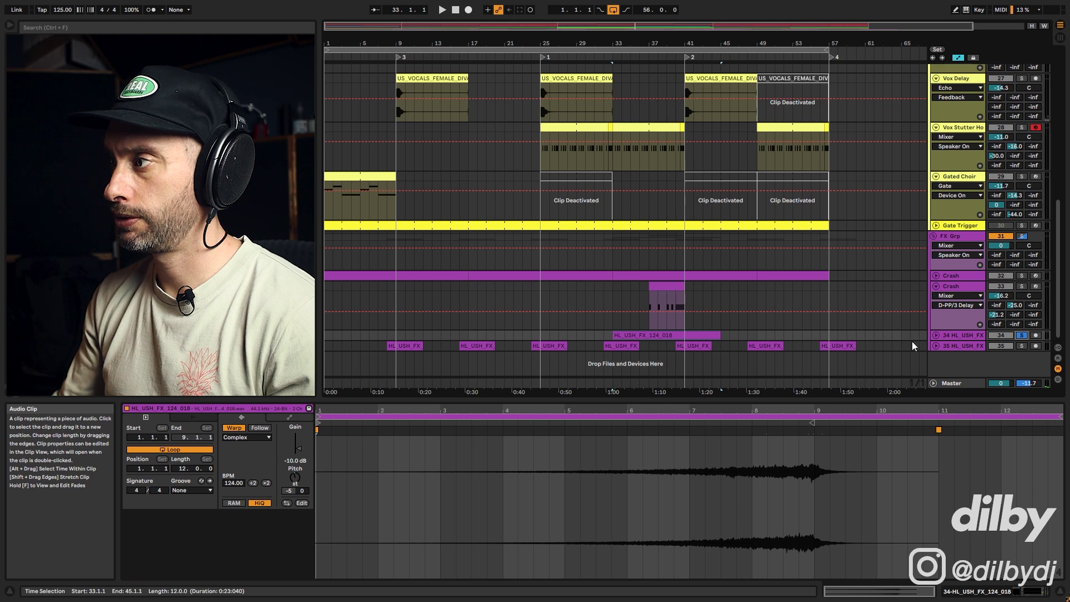
left_click(937, 335)
left_click(676, 363)
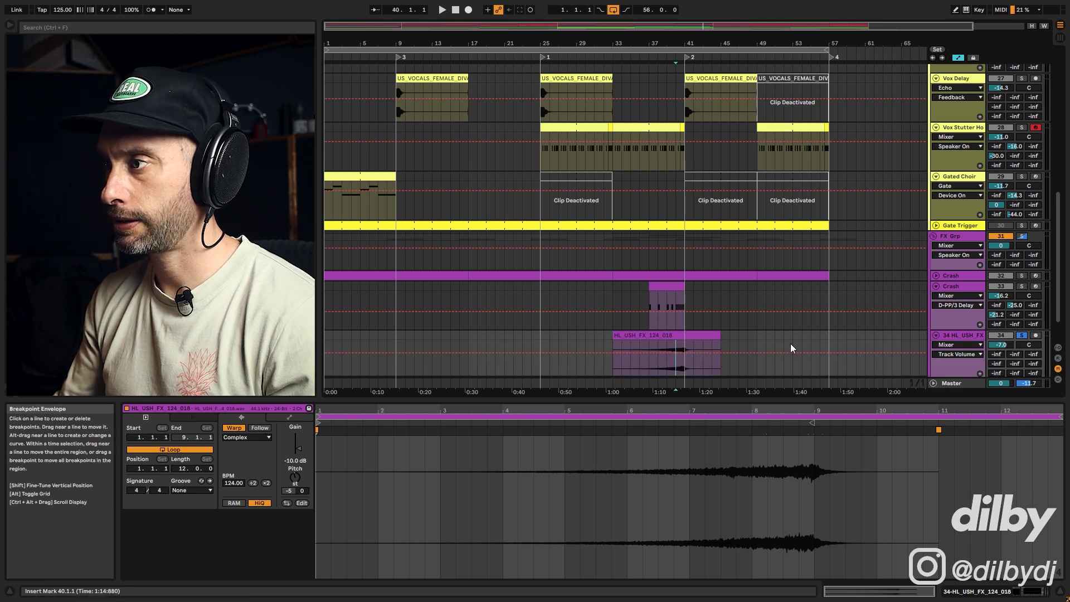
key("space")
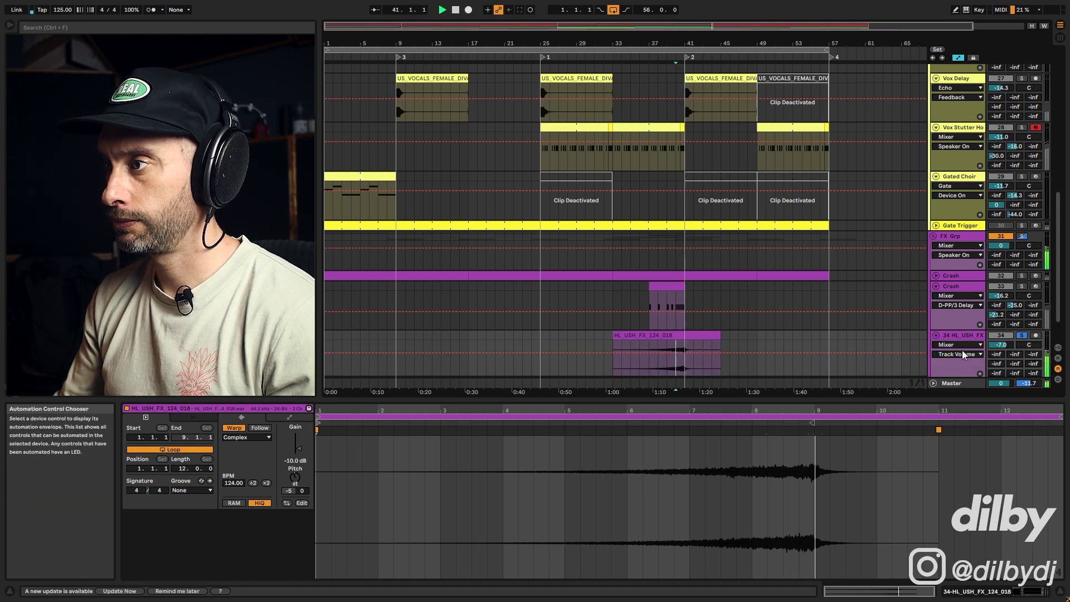
key("space")
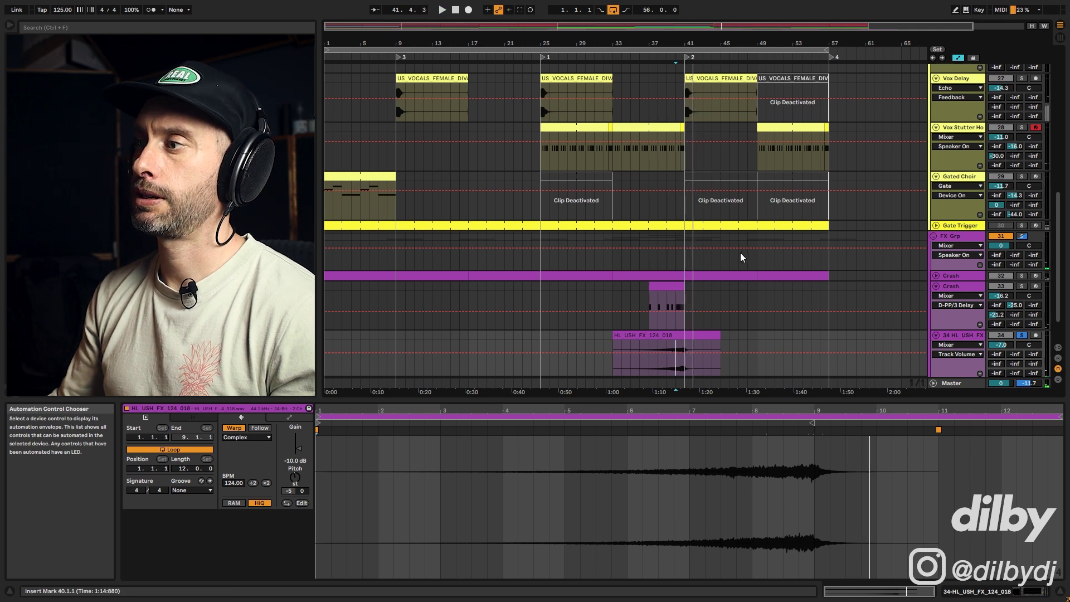
Step: Unfold and solo the HL_USH_FX_124_017 track, audition its short swells from bars 32 and 16, and clear the solo
left_click(672, 336)
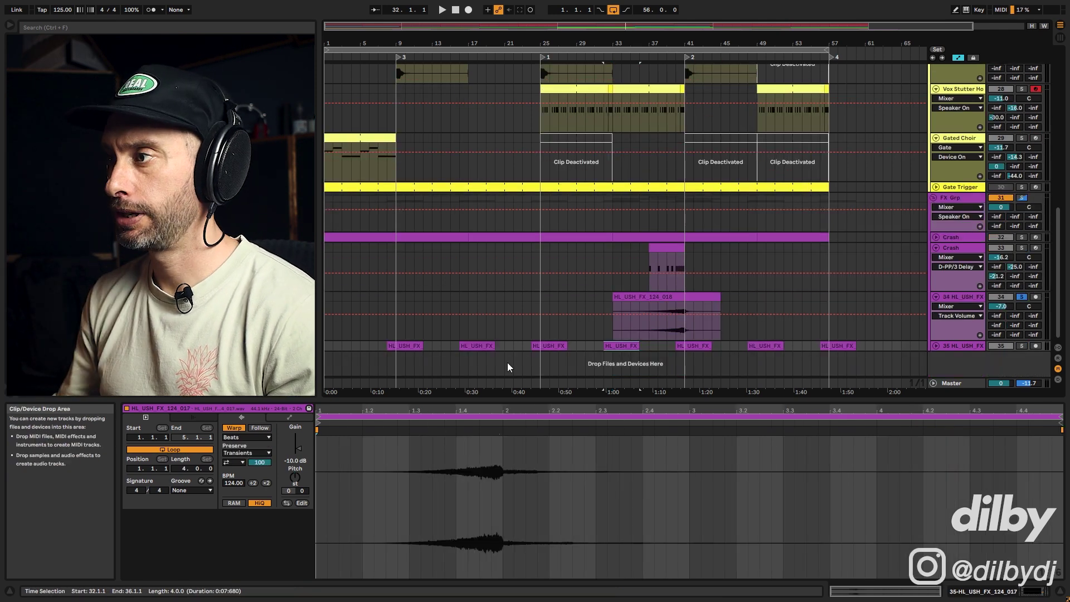
left_click(936, 346)
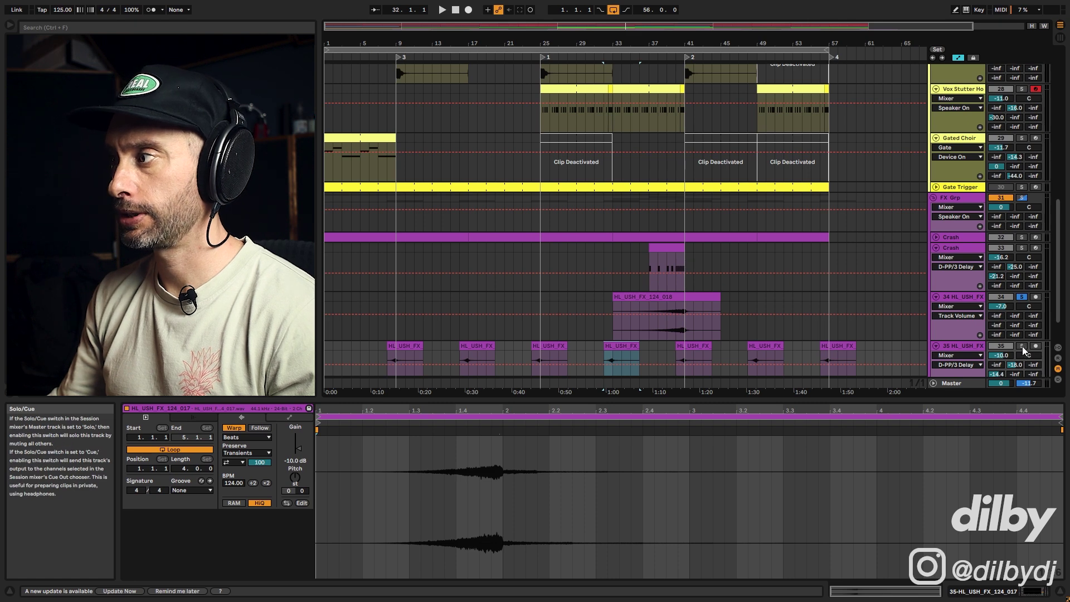
key("space")
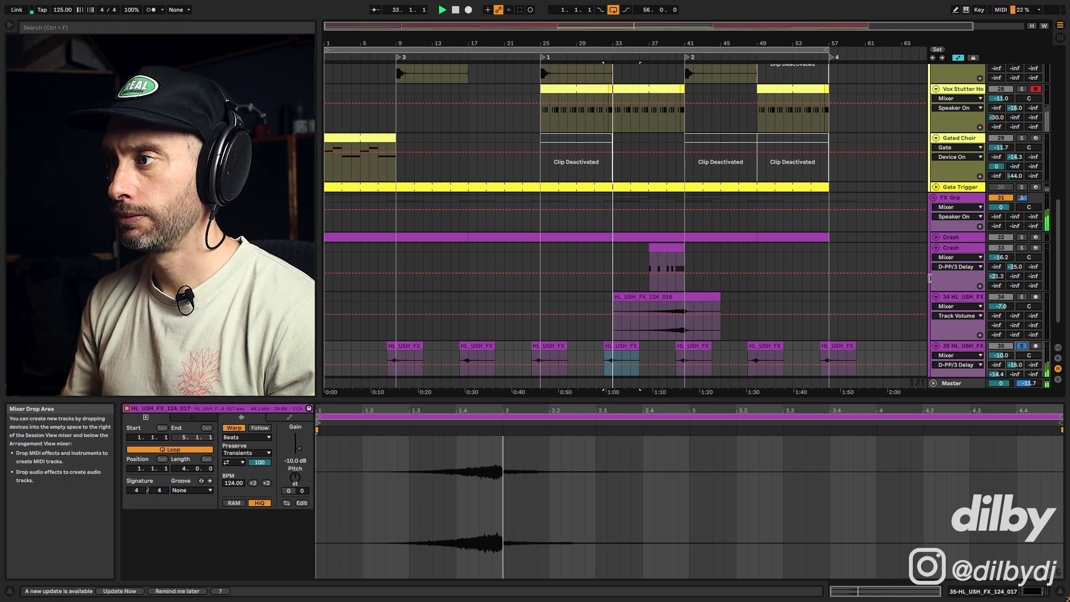
left_click(460, 335)
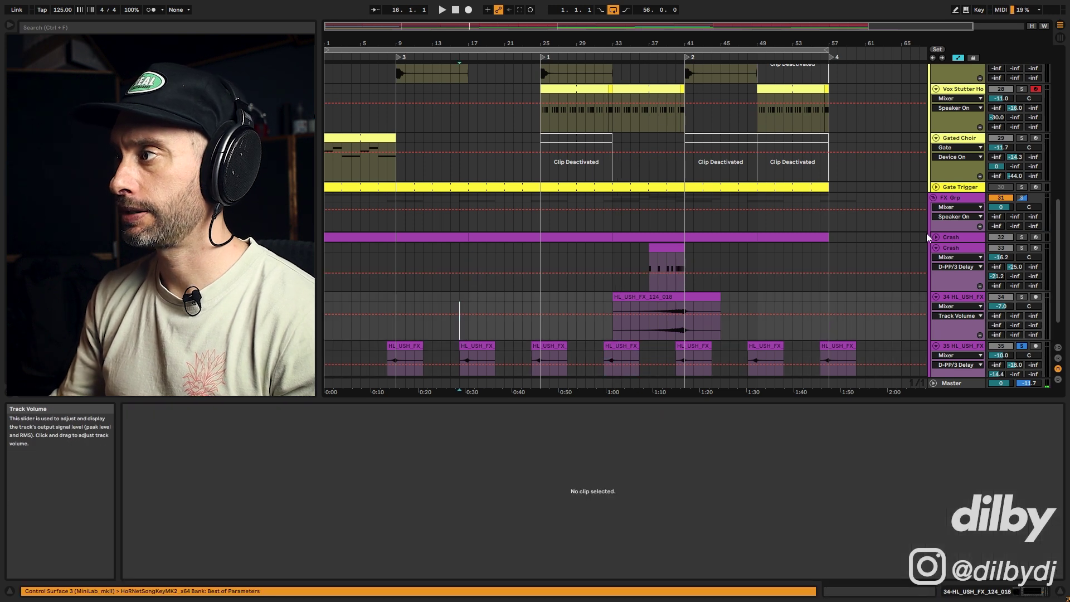
key("space")
left_click(1023, 346)
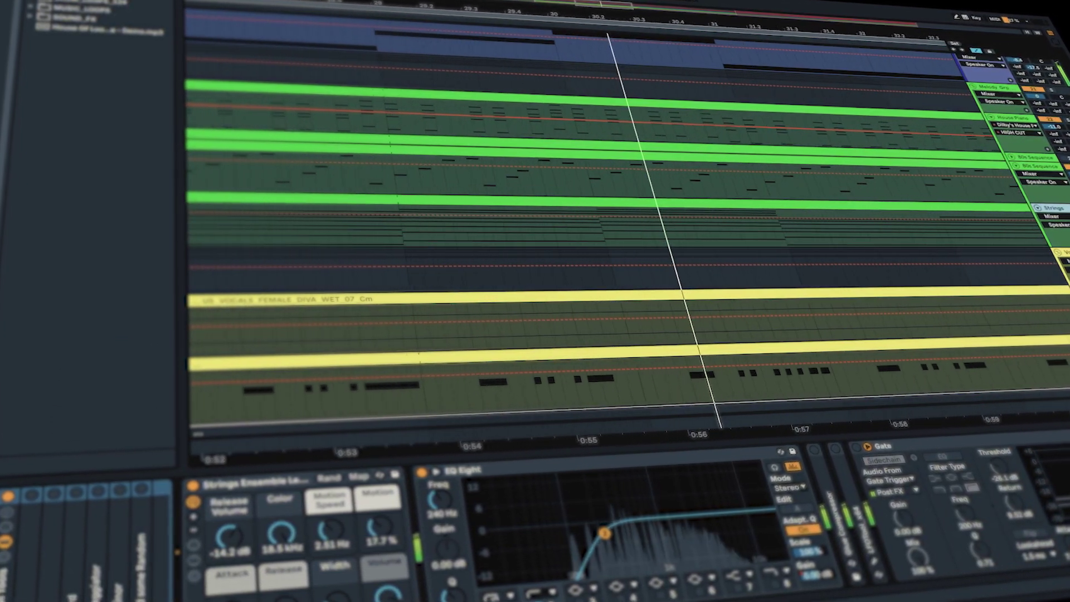
scroll(558, 234, "down", 3)
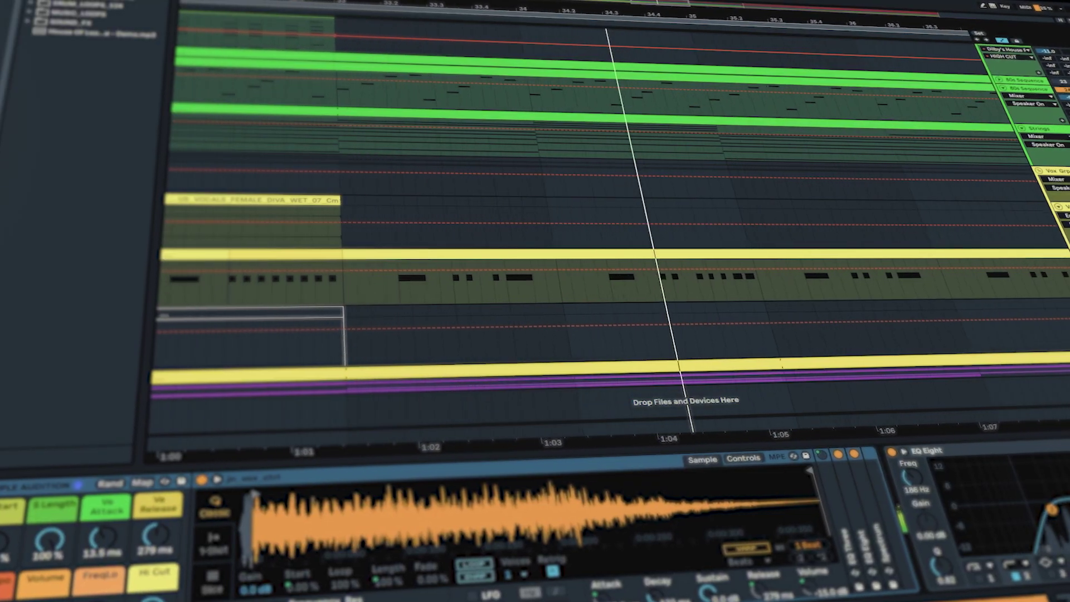
key("Down")
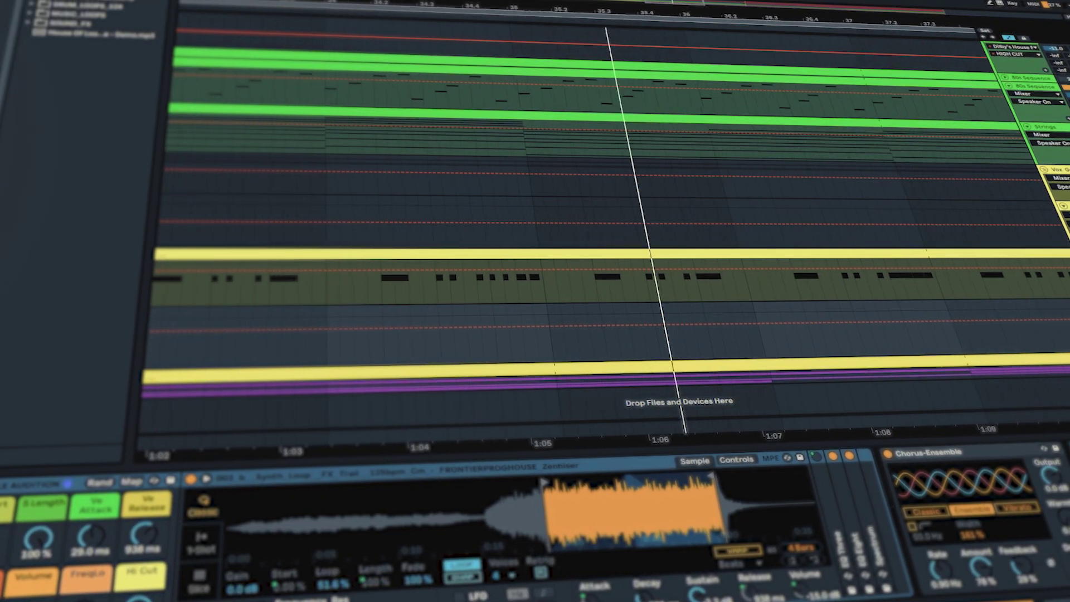